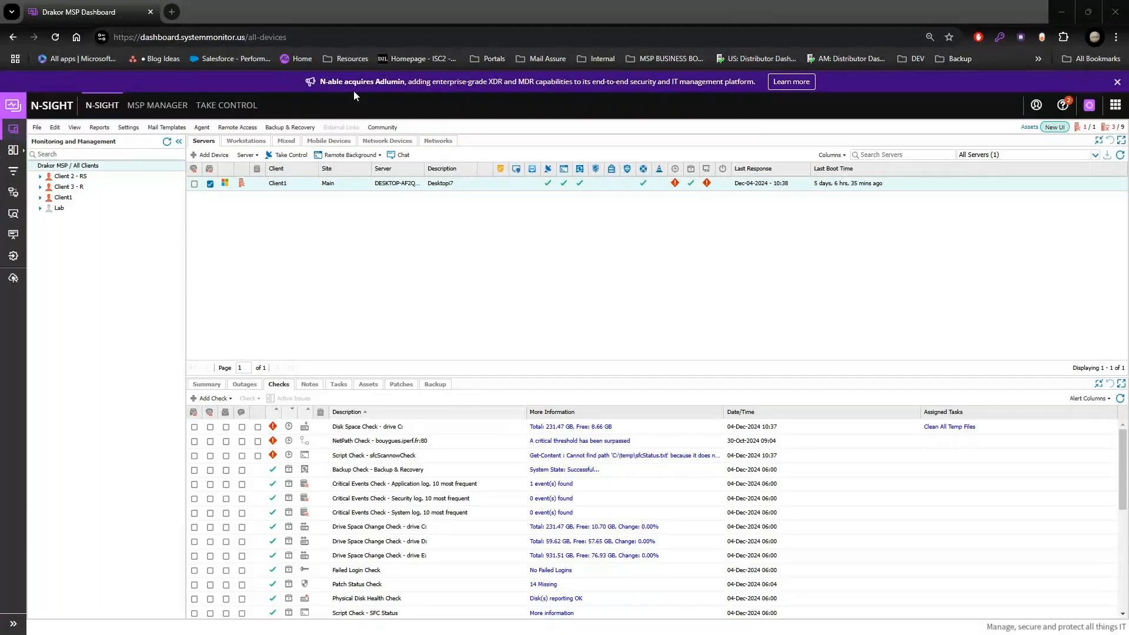
left_click_drag(334, 81, 698, 94)
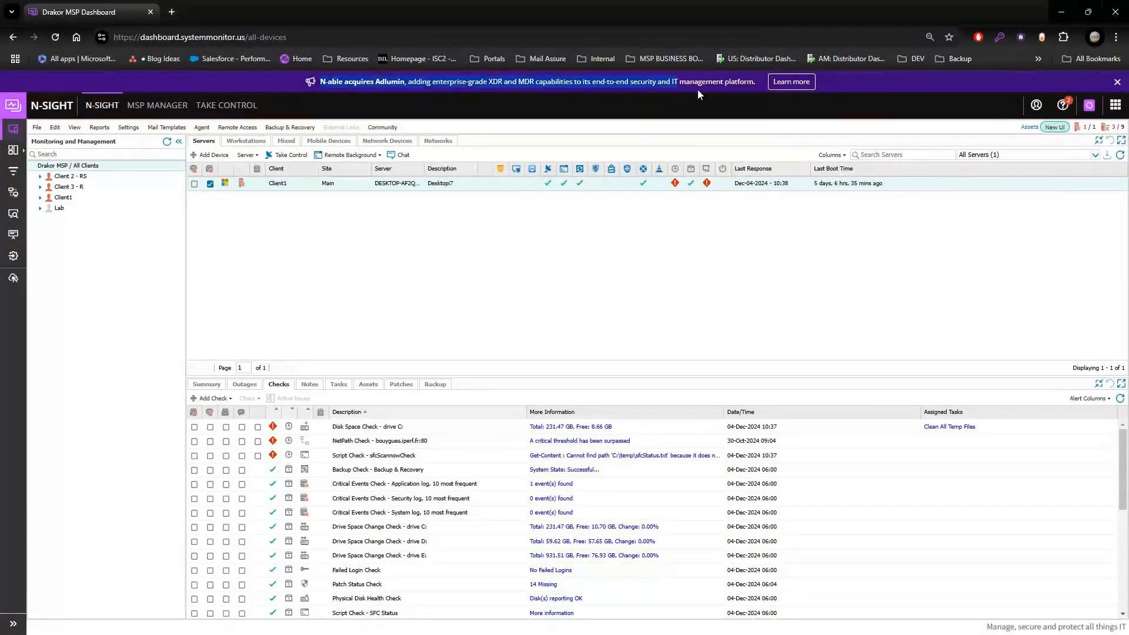
left_click(302, 80)
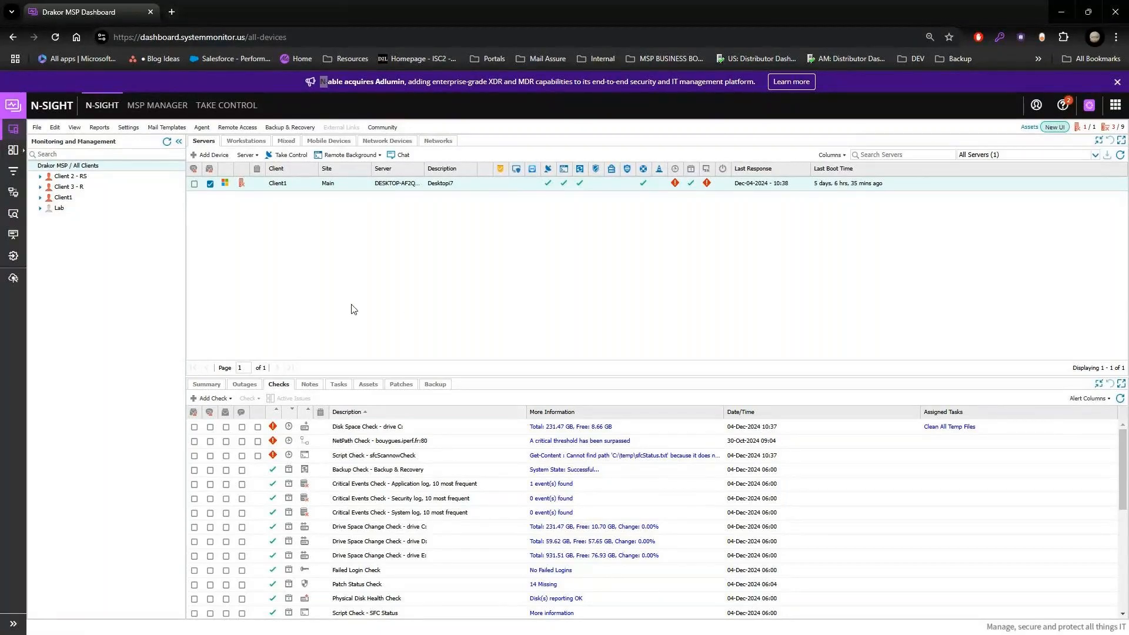
Step: Open the configuration wizard for the Endpoint Detection & Response integration from Integration Management
left_click(23, 259)
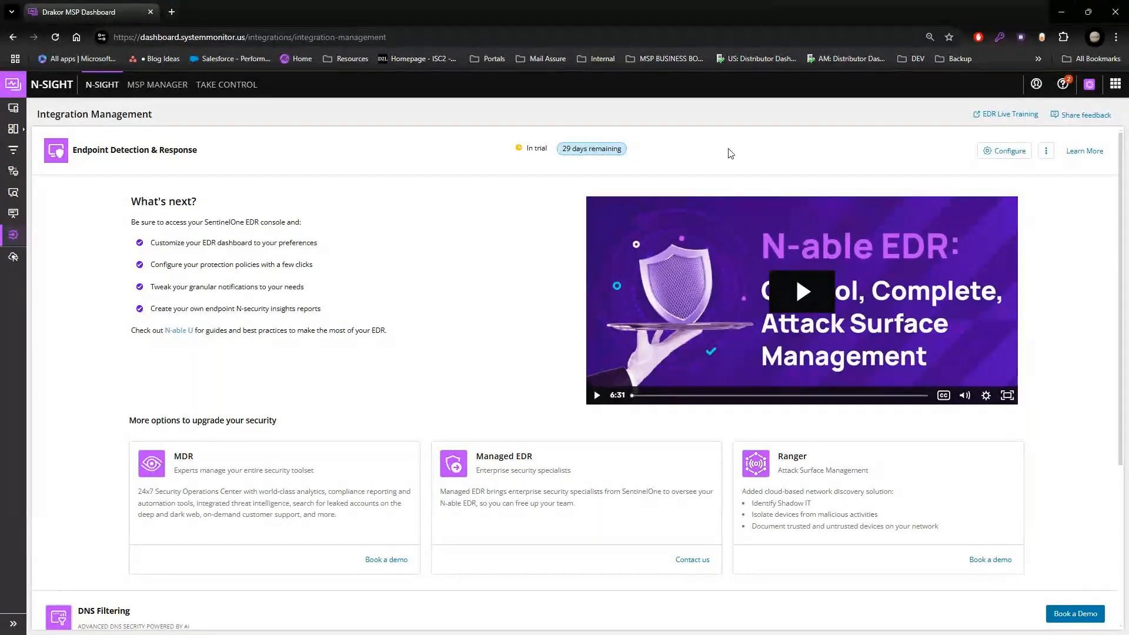
left_click(1007, 154)
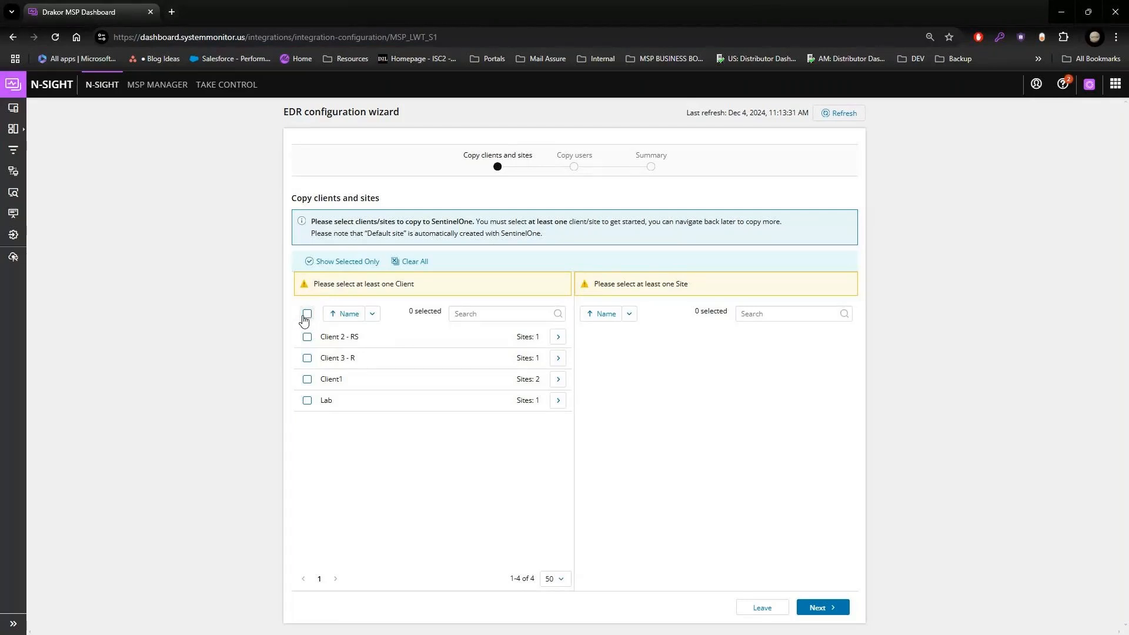
left_click(308, 358)
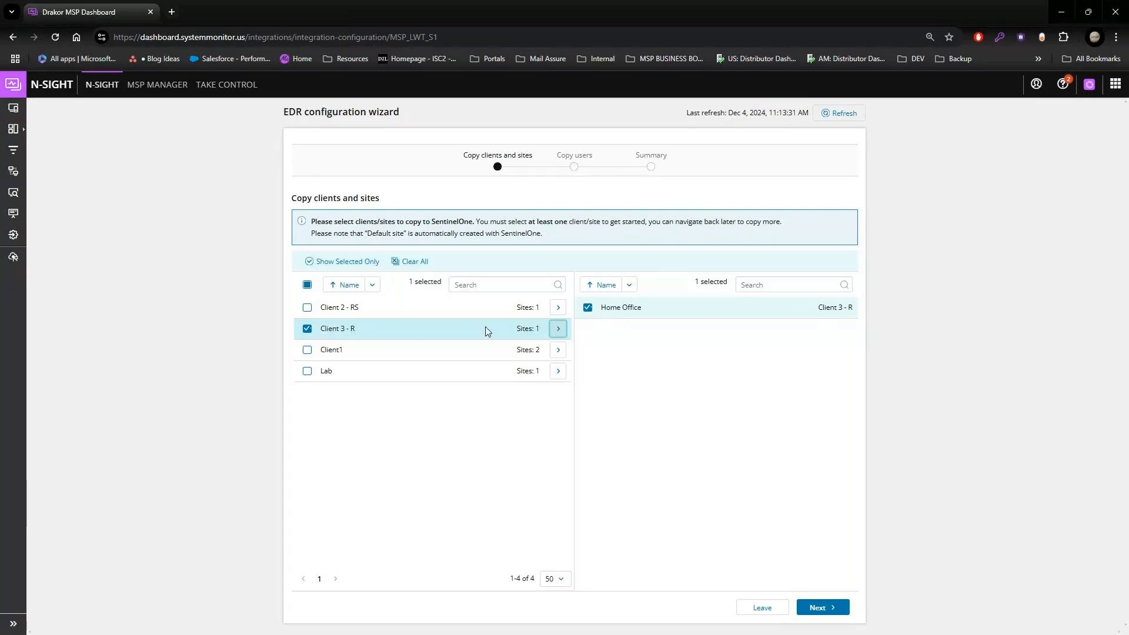
left_click_drag(641, 307, 600, 307)
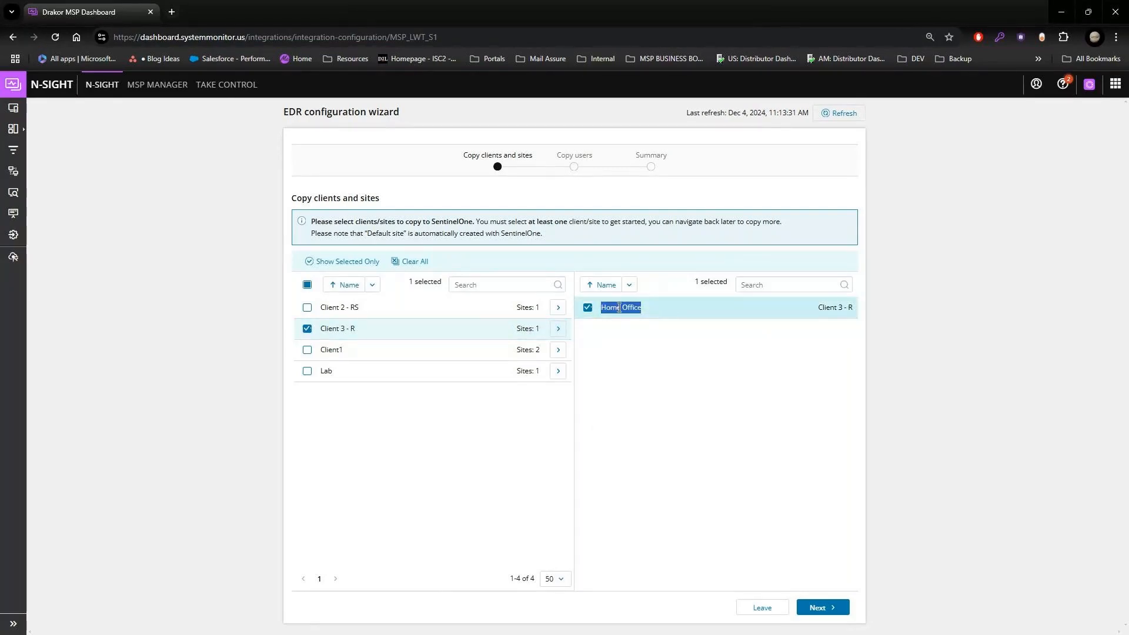
left_click(308, 374)
left_click(308, 372)
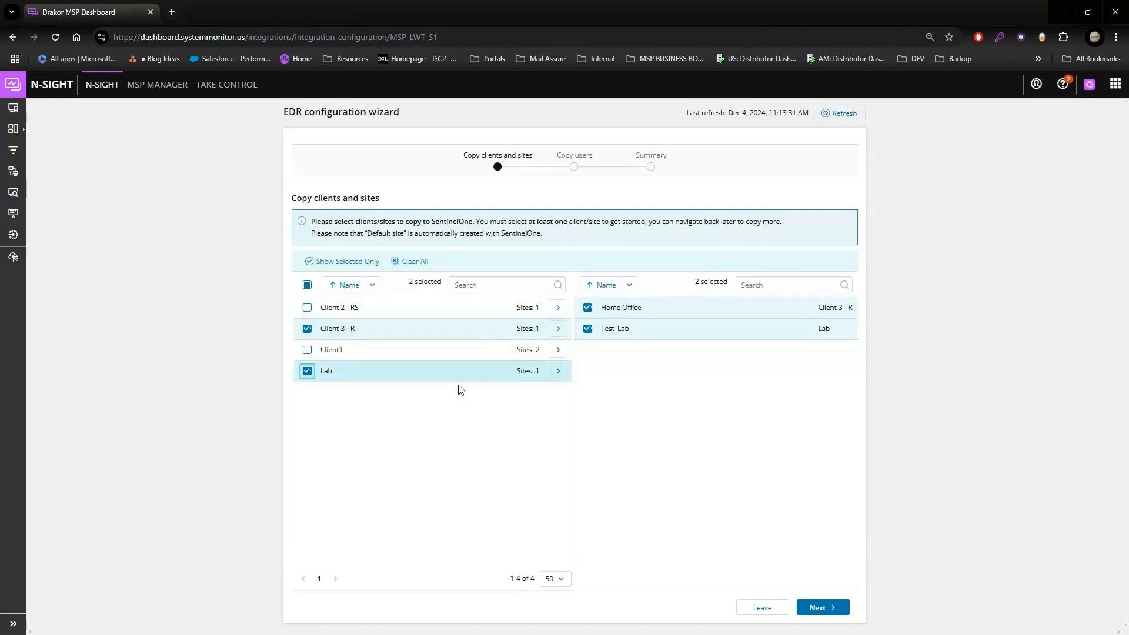
left_click(307, 328)
left_click(307, 371)
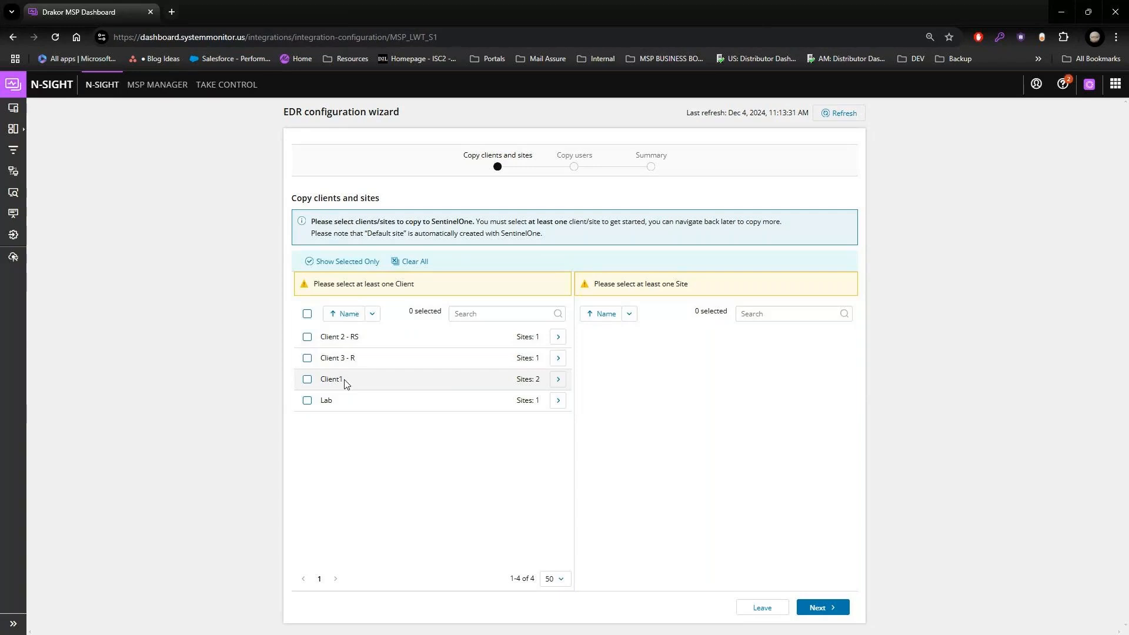
Step: Select Client1, Lab, Client 3 - R and Client 2 - RS with all their sites for copying to SentinelOne
left_click_drag(550, 382, 492, 383)
left_click(307, 378)
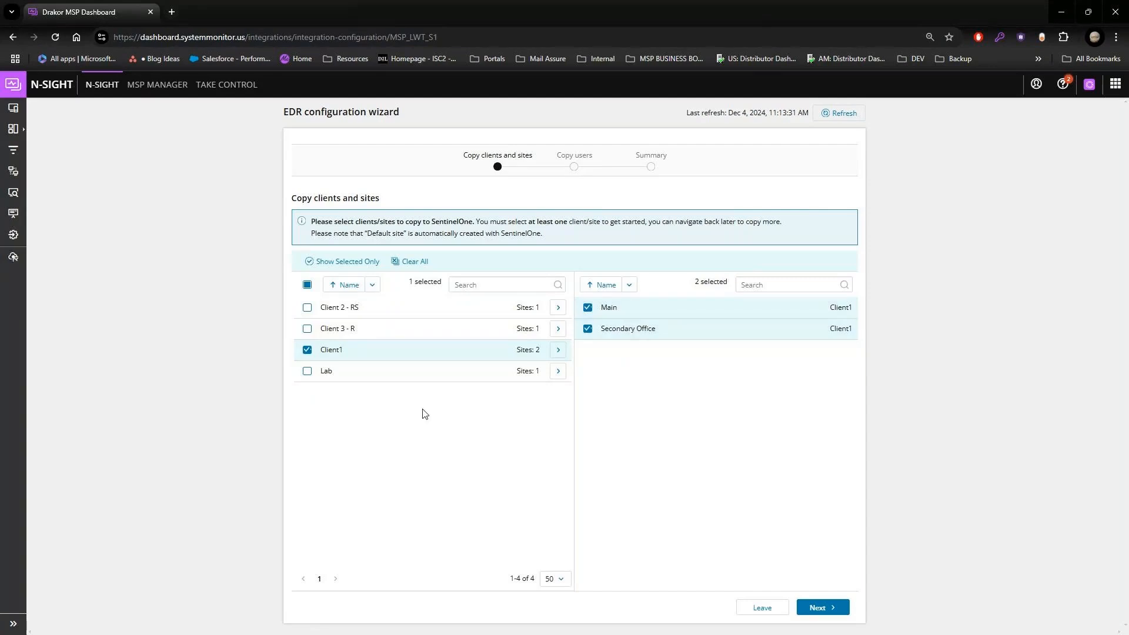
left_click(308, 373)
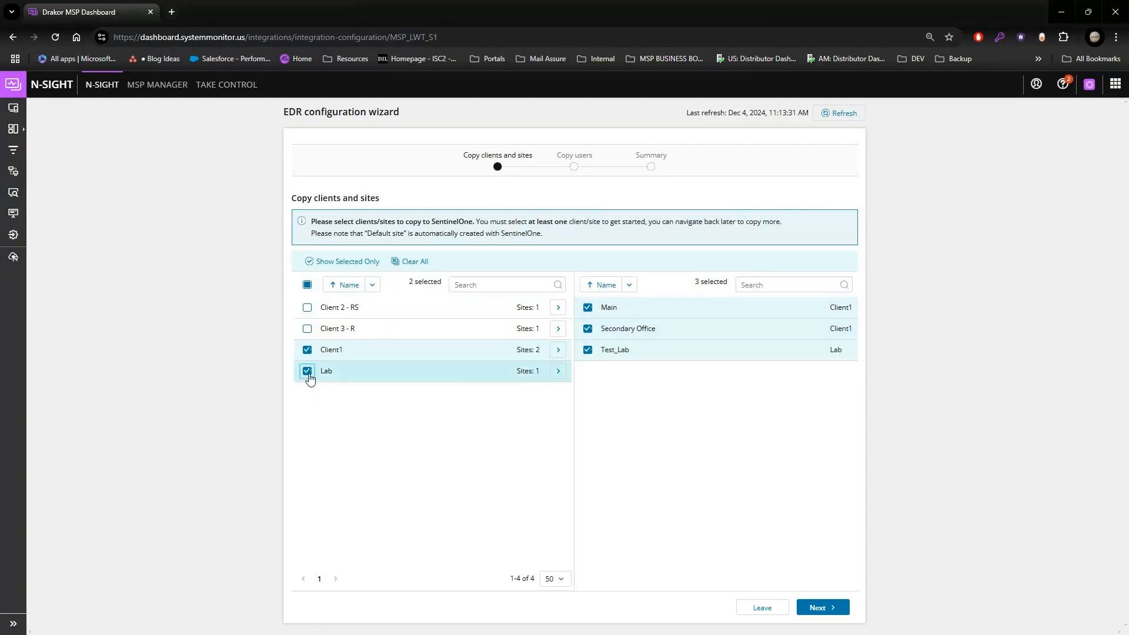
left_click(307, 328)
left_click(307, 307)
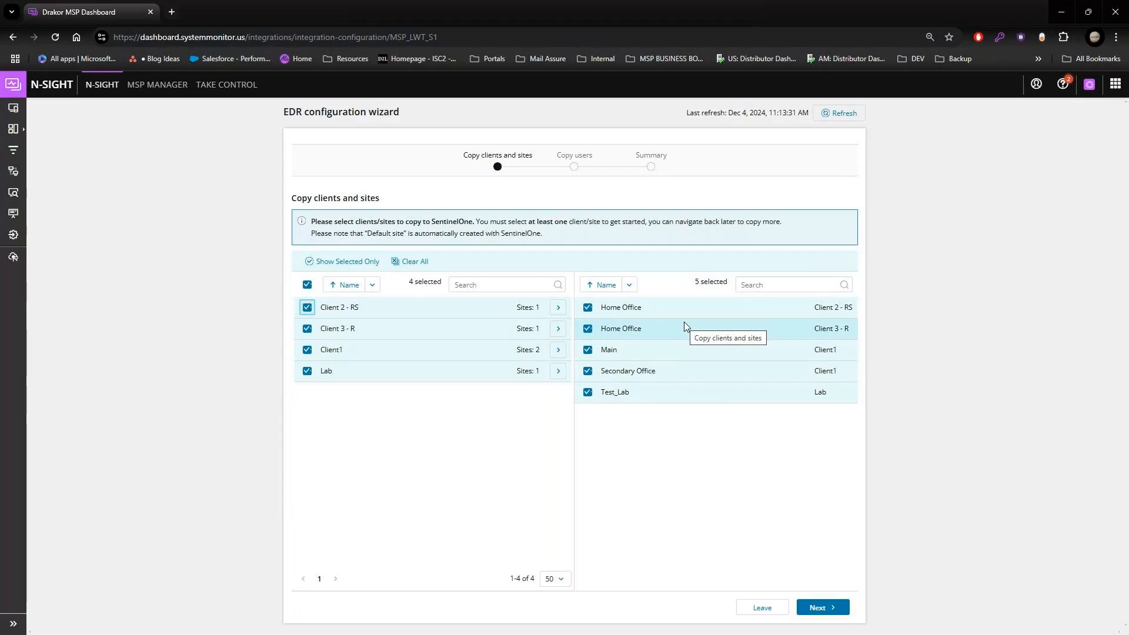
left_click(834, 611)
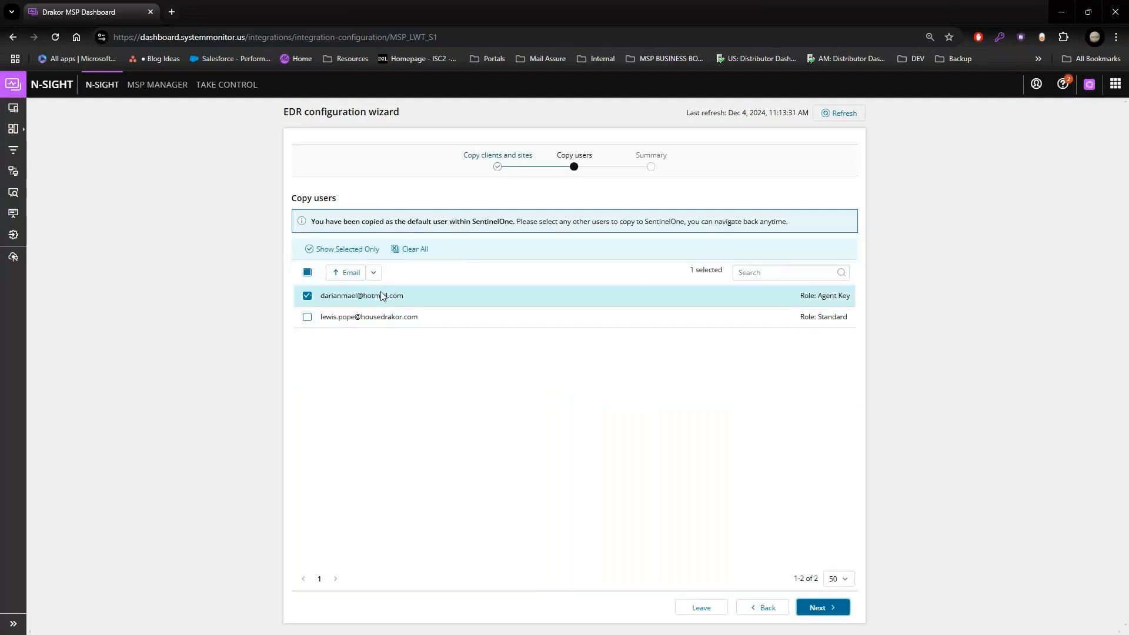
Step: Complete the EDR configuration wizard with the preselected user and return to the all-devices dashboard
left_click(838, 611)
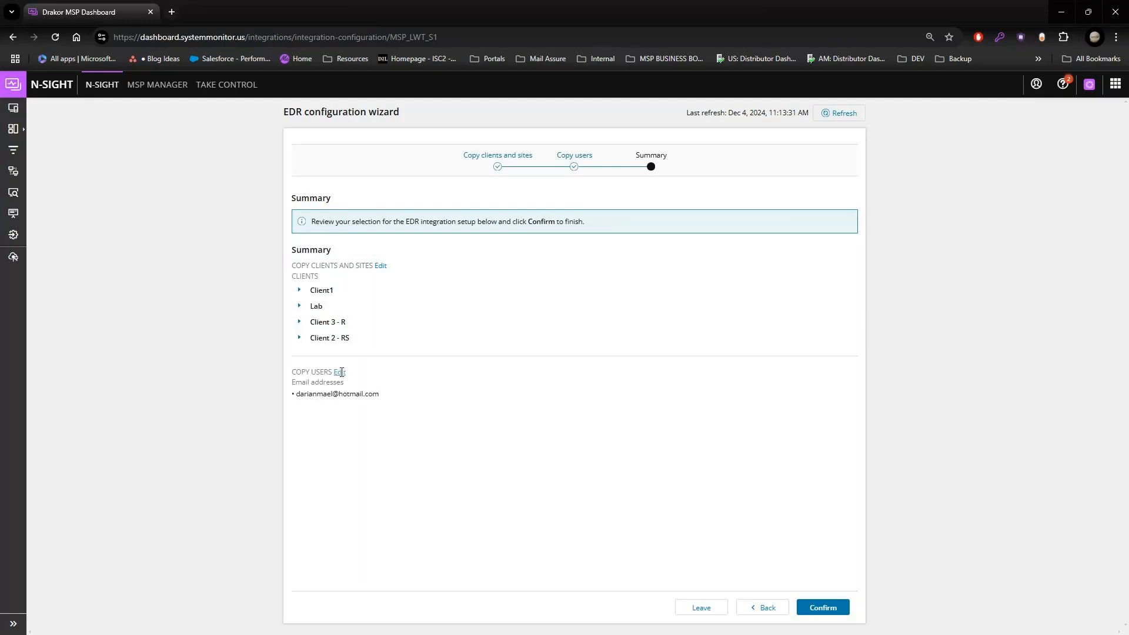
left_click(720, 615)
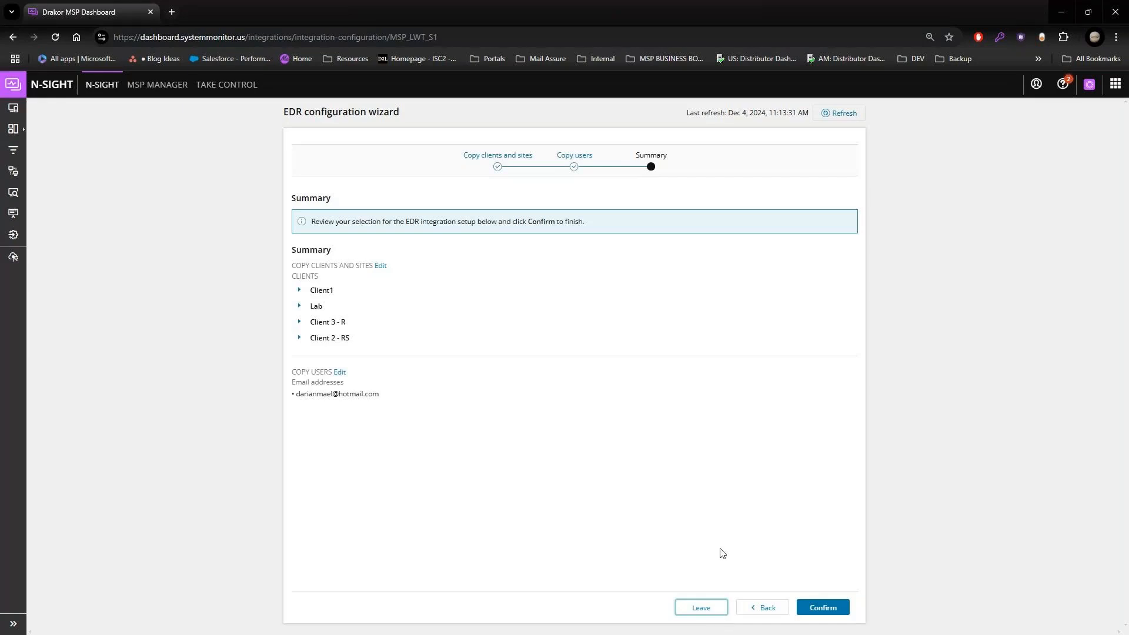
left_click(823, 611)
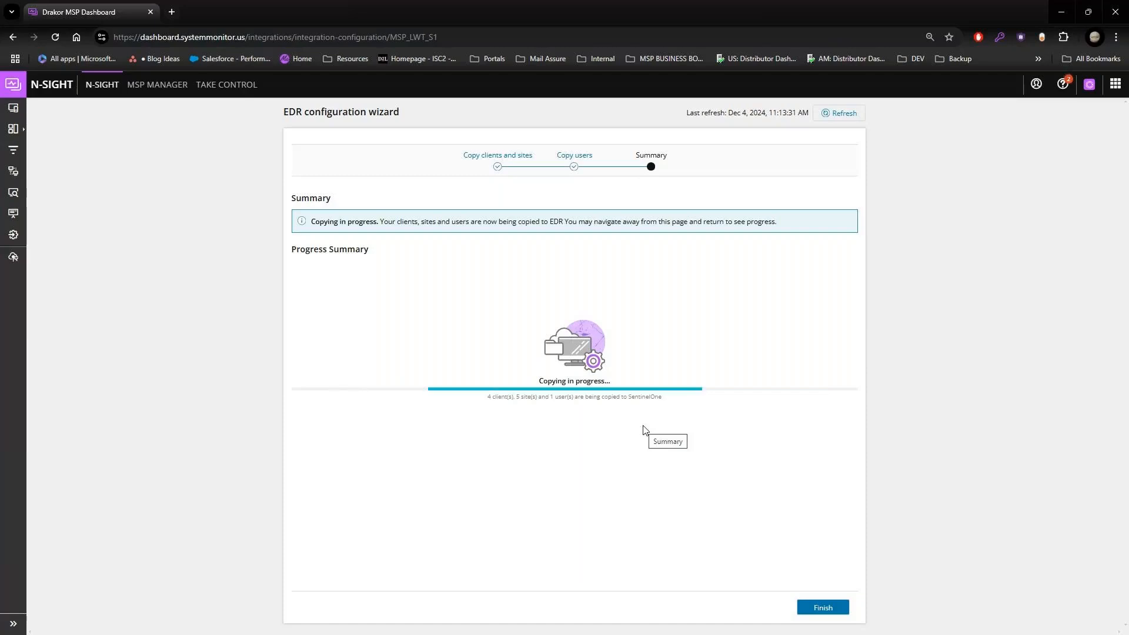
left_click(822, 608)
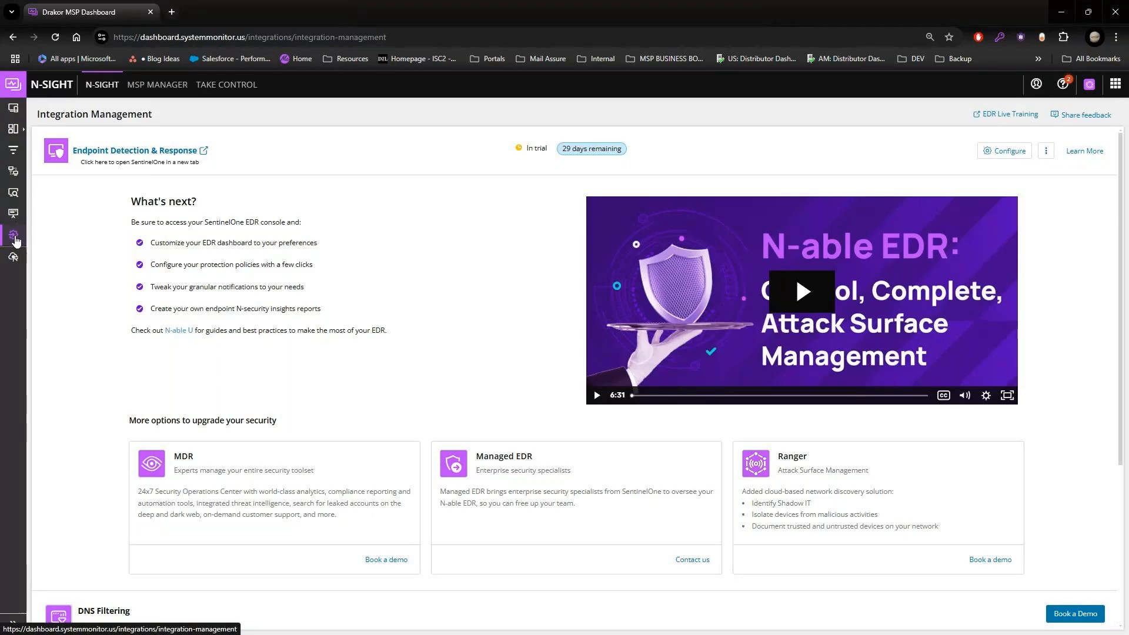
left_click(18, 111)
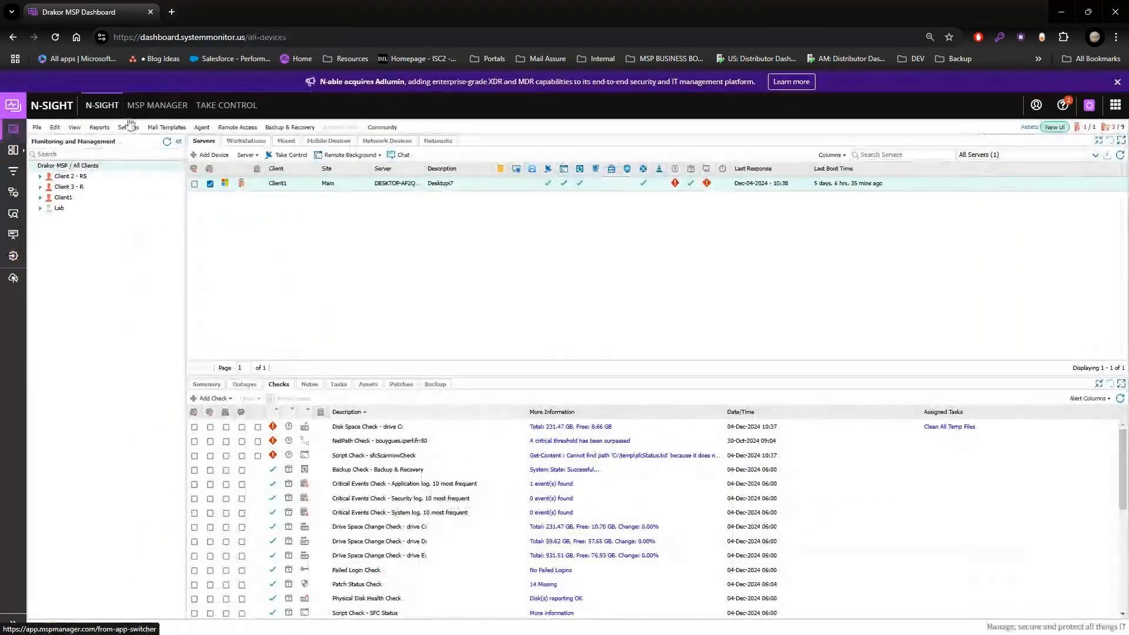
left_click(133, 130)
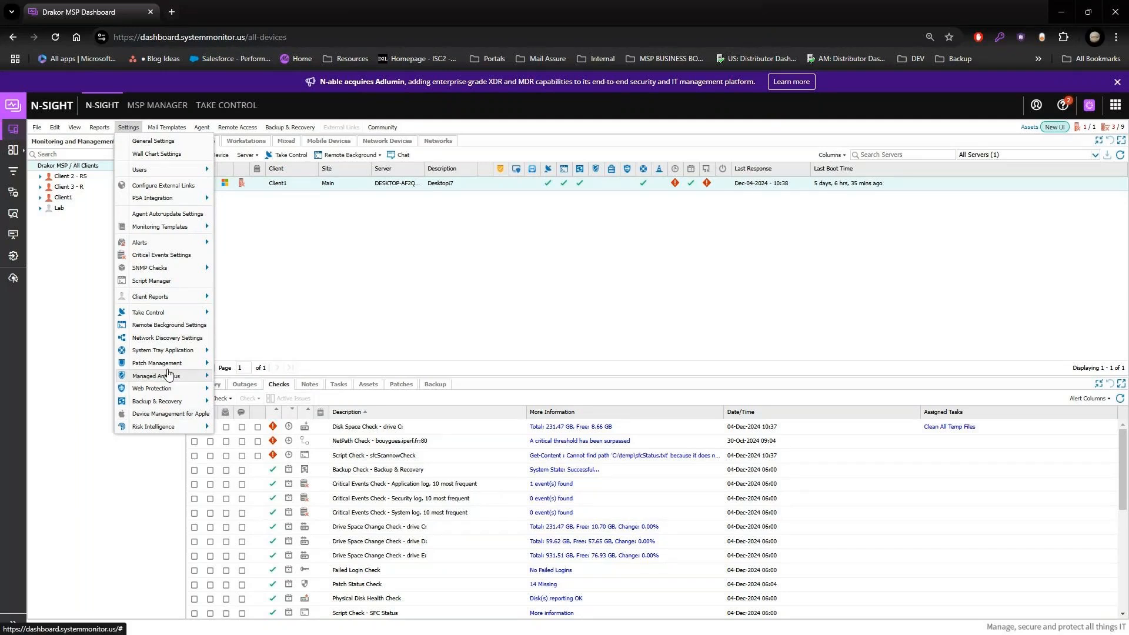
mouse_move(183, 316)
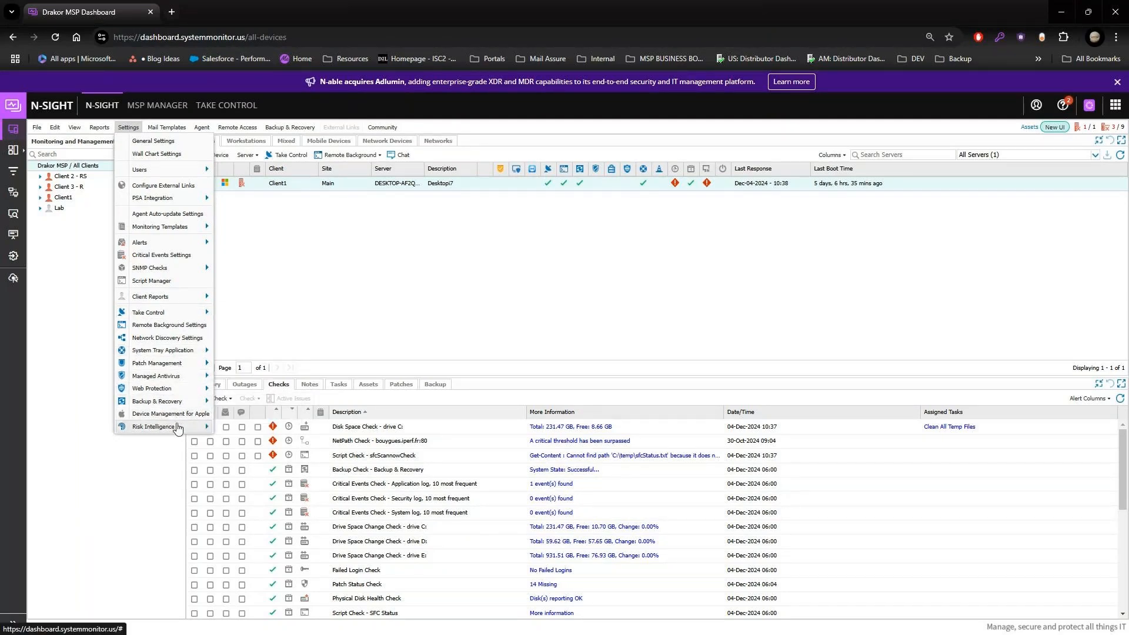
mouse_move(166, 353)
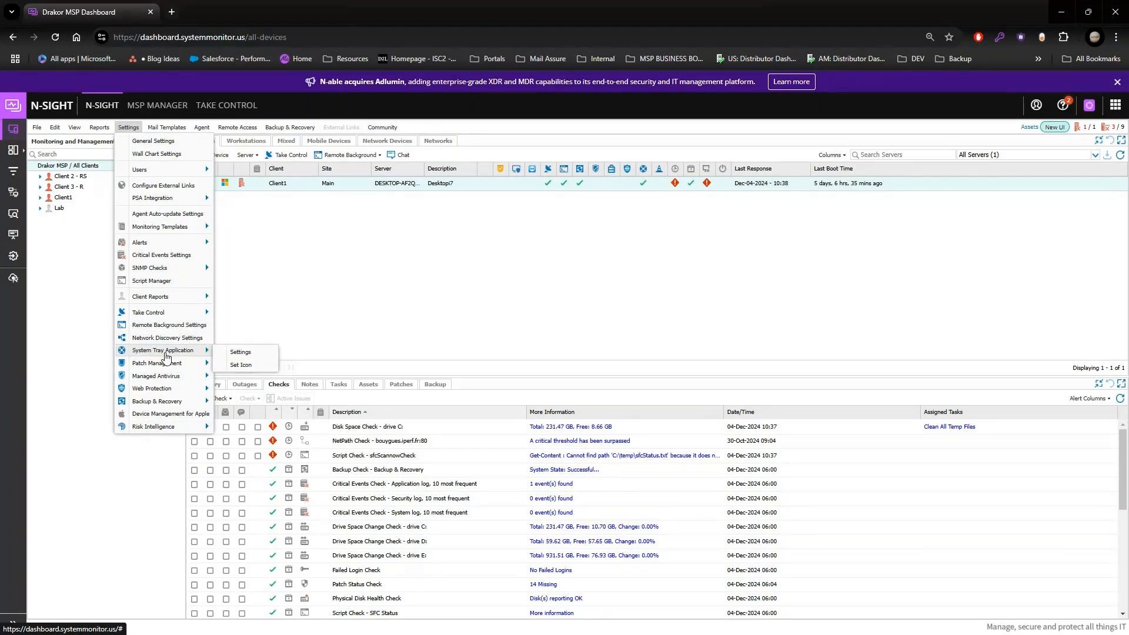
left_click(295, 287)
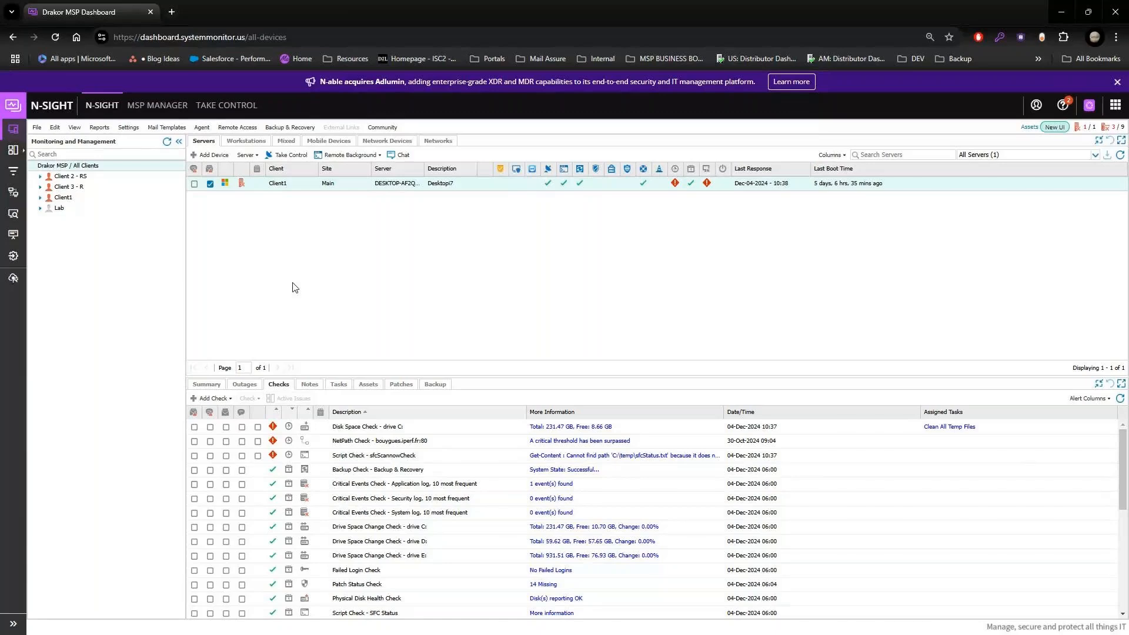
Step: Open the EDR settings of Client1's server at the Main site, try the On and Use Parent Settings options, and close without saving
left_click(301, 189)
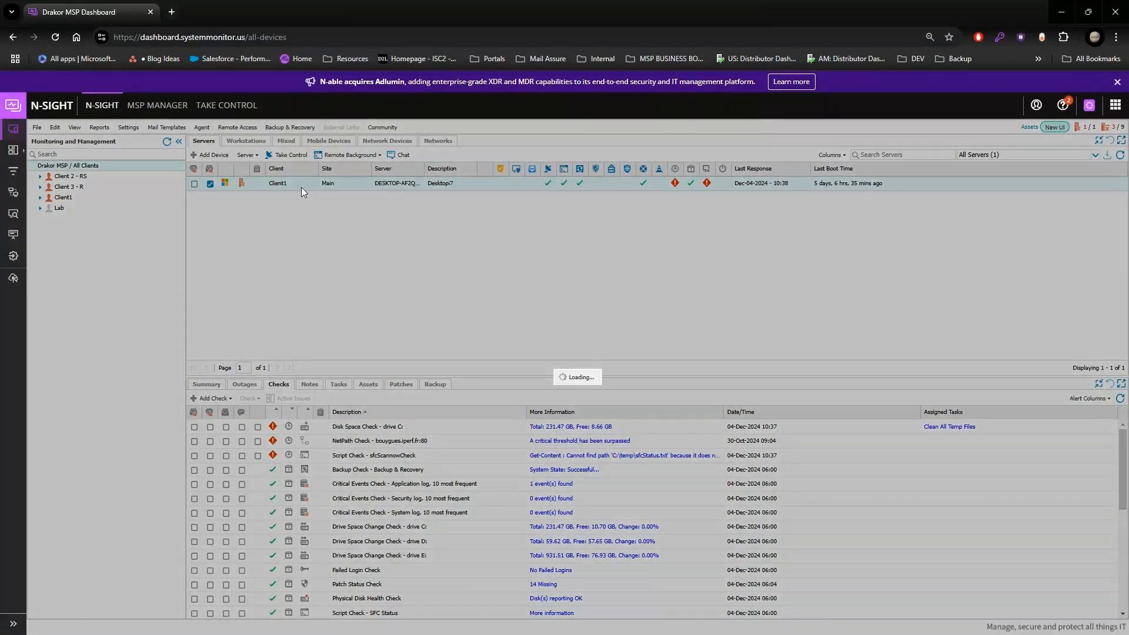
left_click(405, 384)
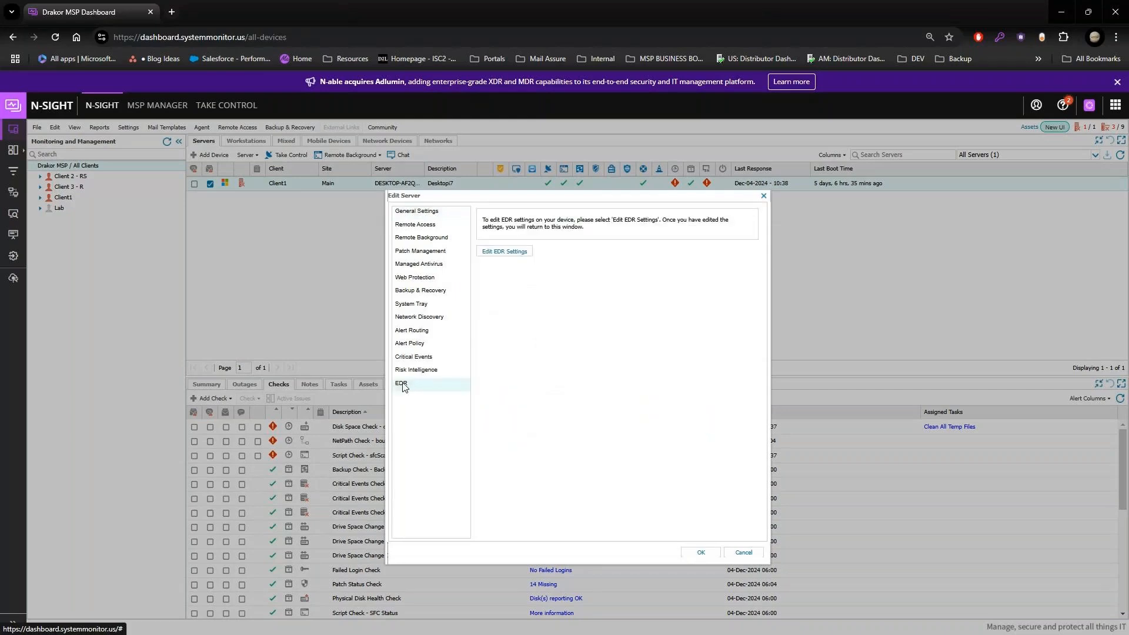
left_click(505, 252)
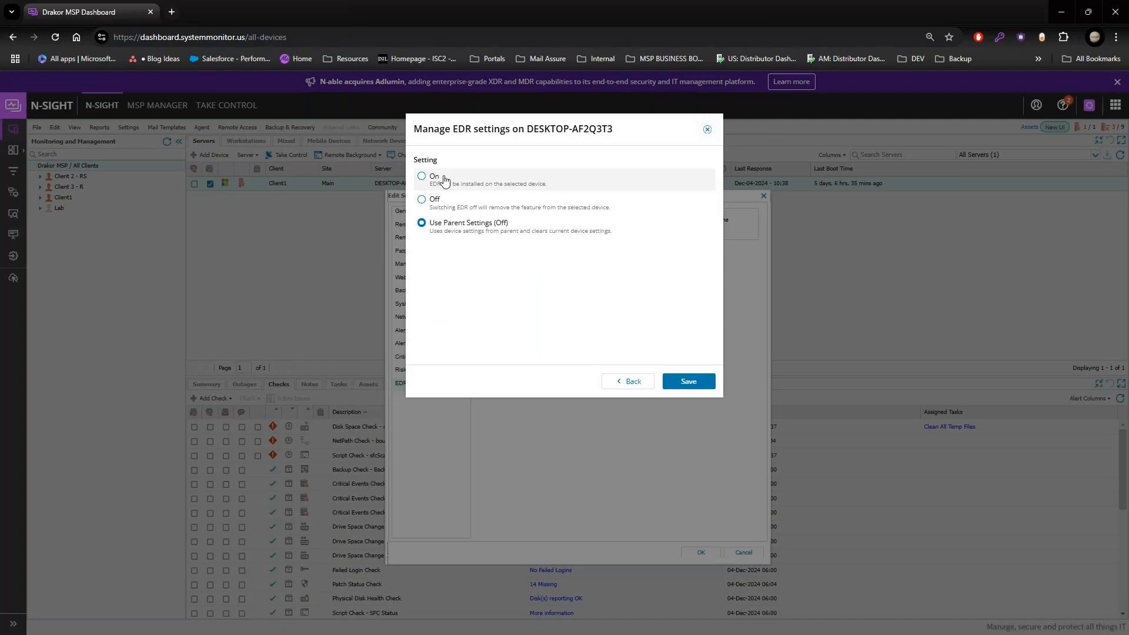
left_click(445, 180)
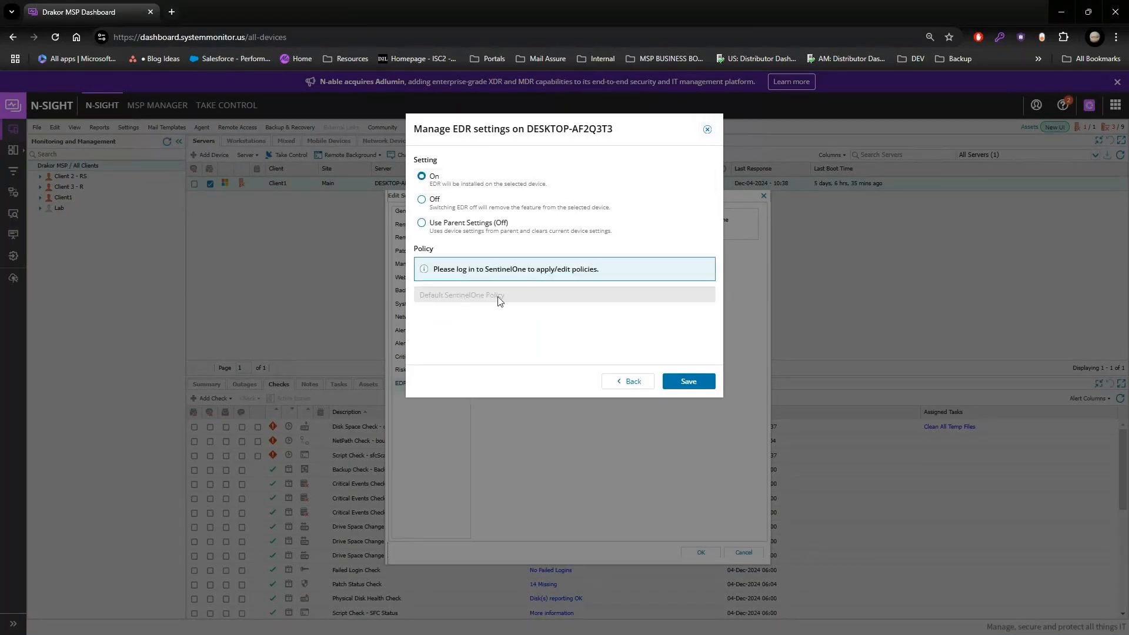
left_click_drag(434, 269, 641, 277)
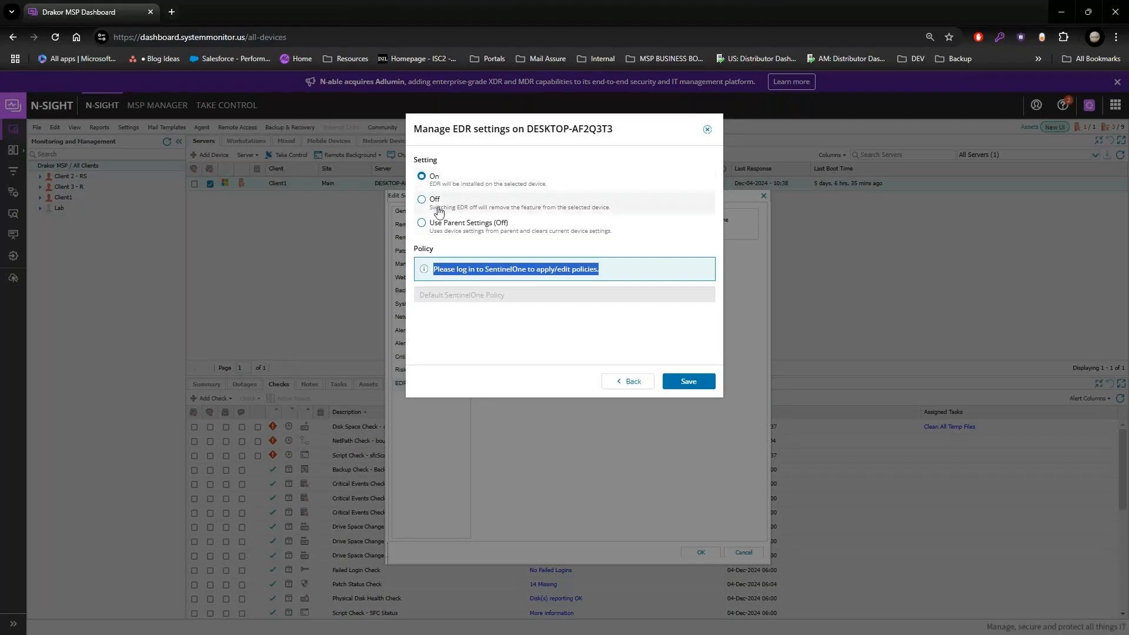
left_click(452, 227)
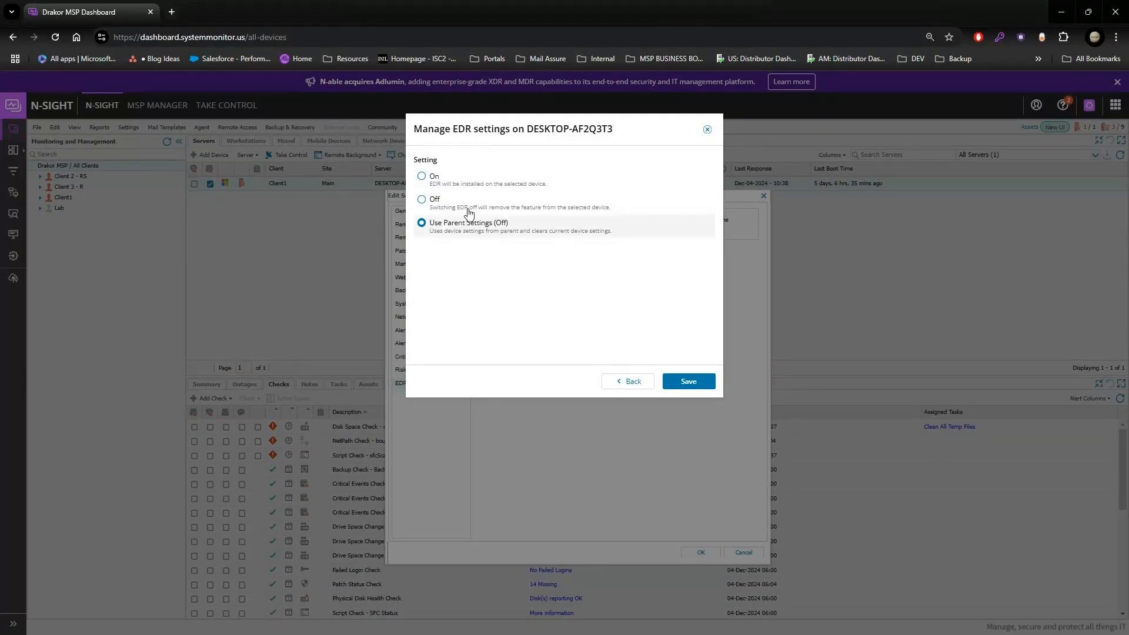
left_click(445, 187)
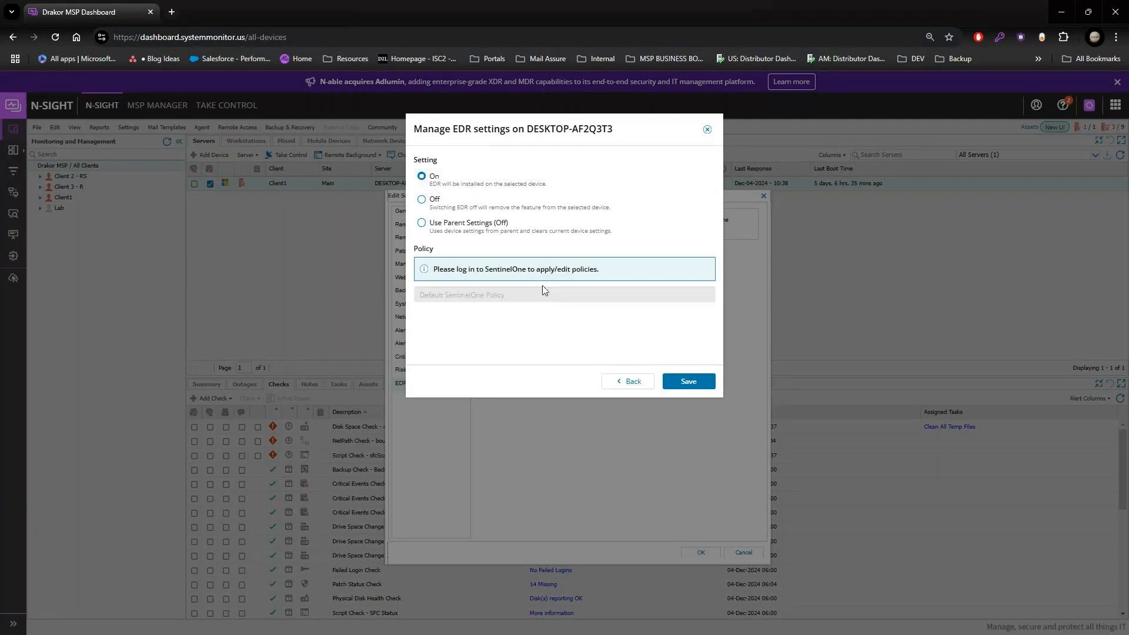
left_click(708, 130)
Step: Cancel the server edit and switch to the SentinelOne management console in a separate browser window
left_click(172, 12)
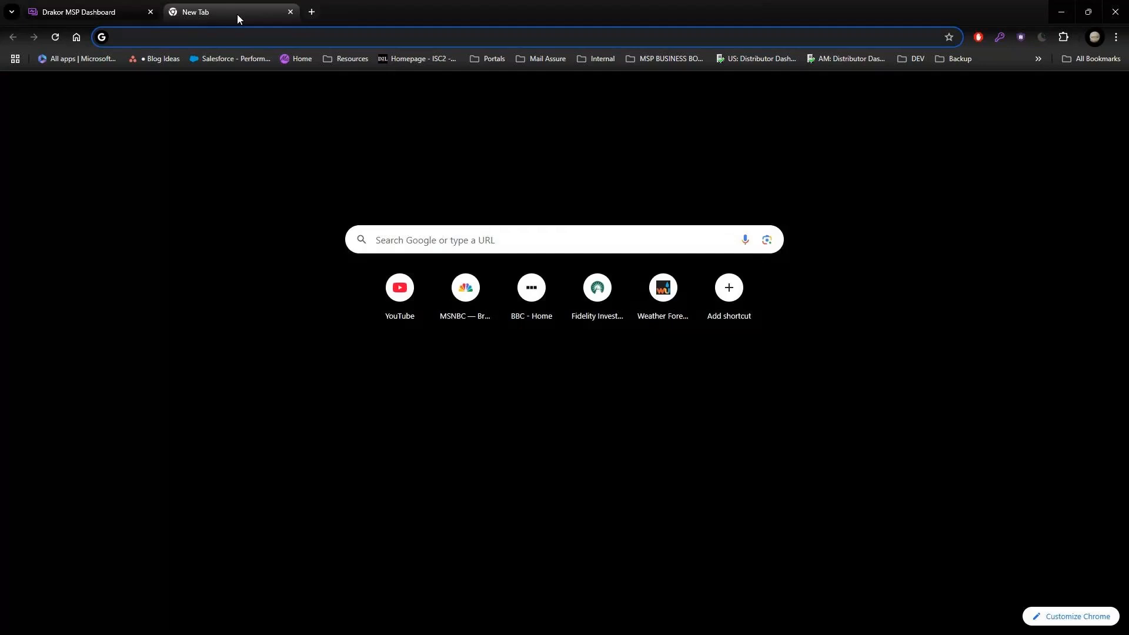
left_click_drag(238, 14, 1100, 323)
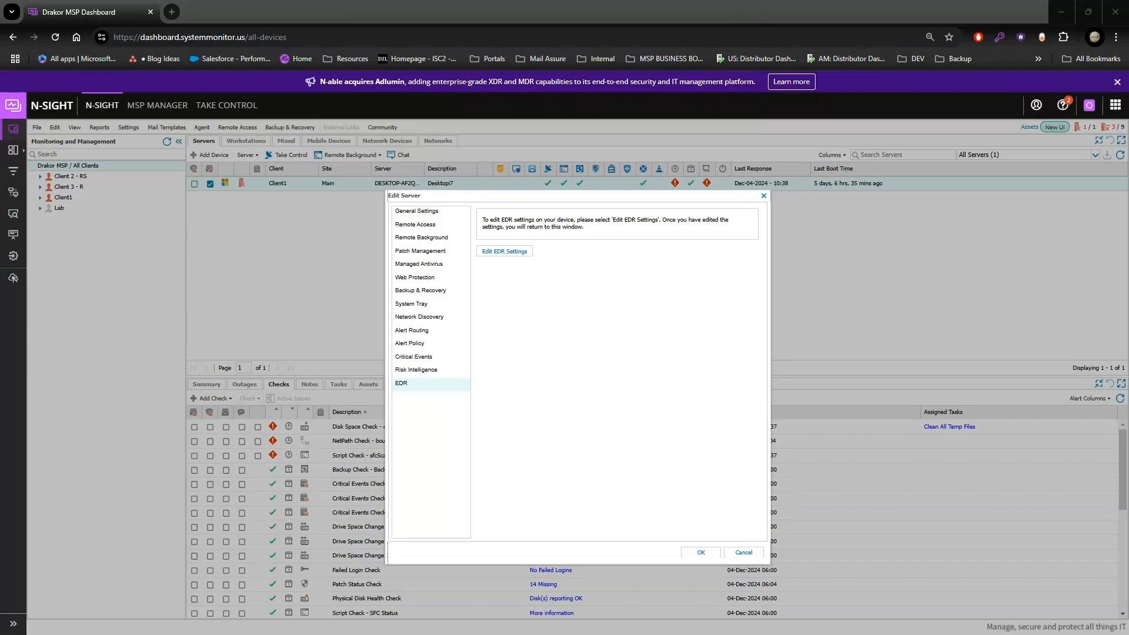
left_click(742, 552)
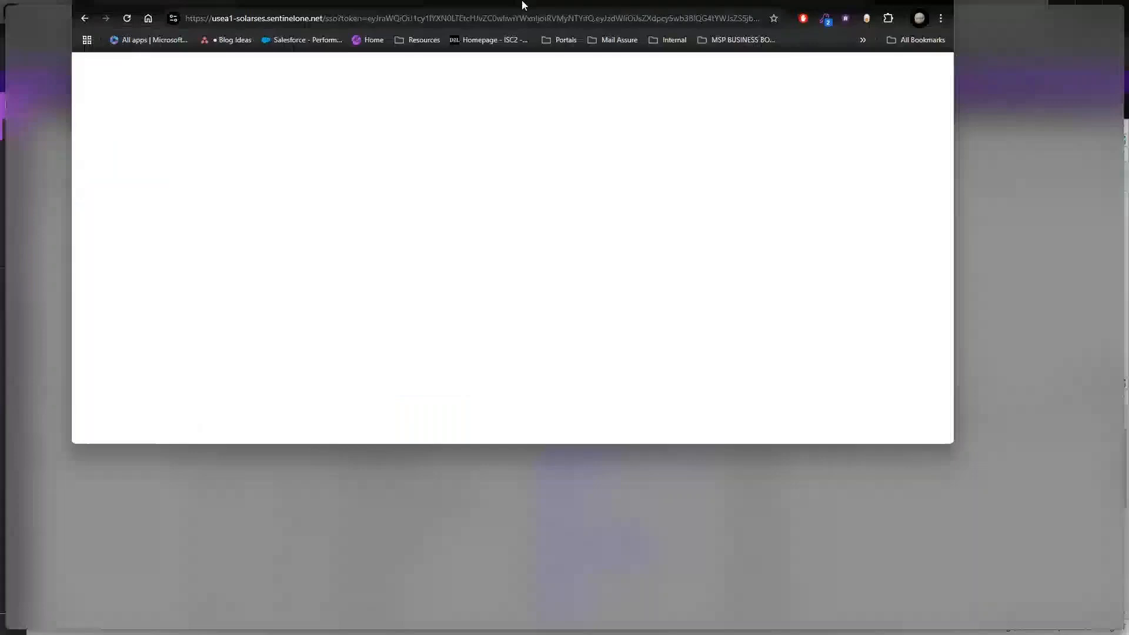
left_click_drag(521, 3, 522, 1)
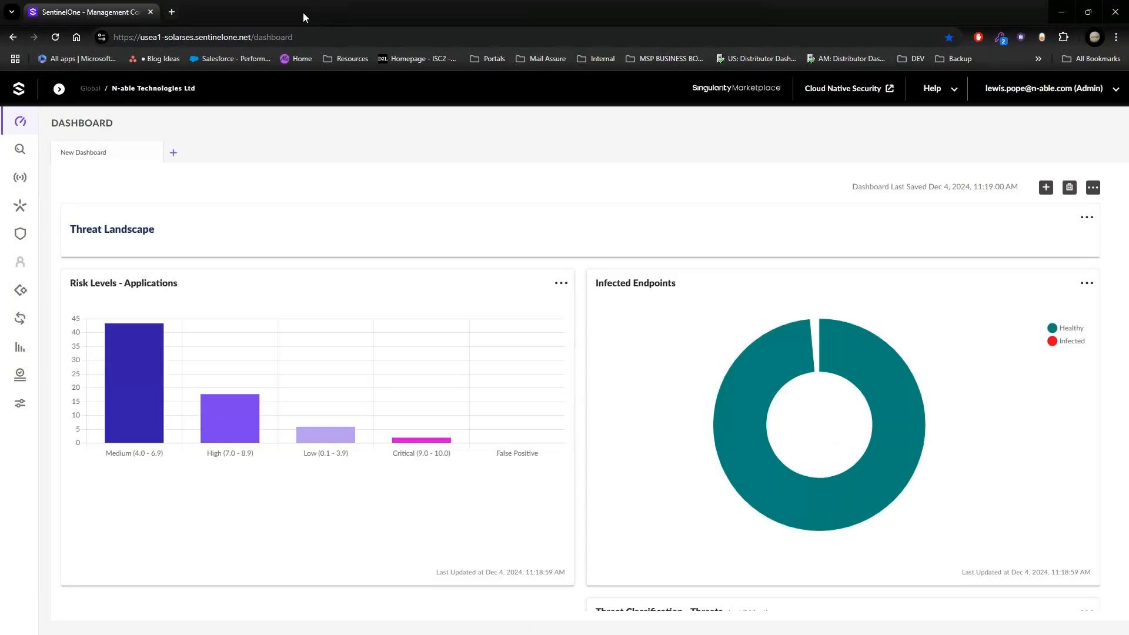
Step: Browse the sites under the N-able Technologies Ltd account and switch the console scope to the Head Nerds site
left_click(59, 89)
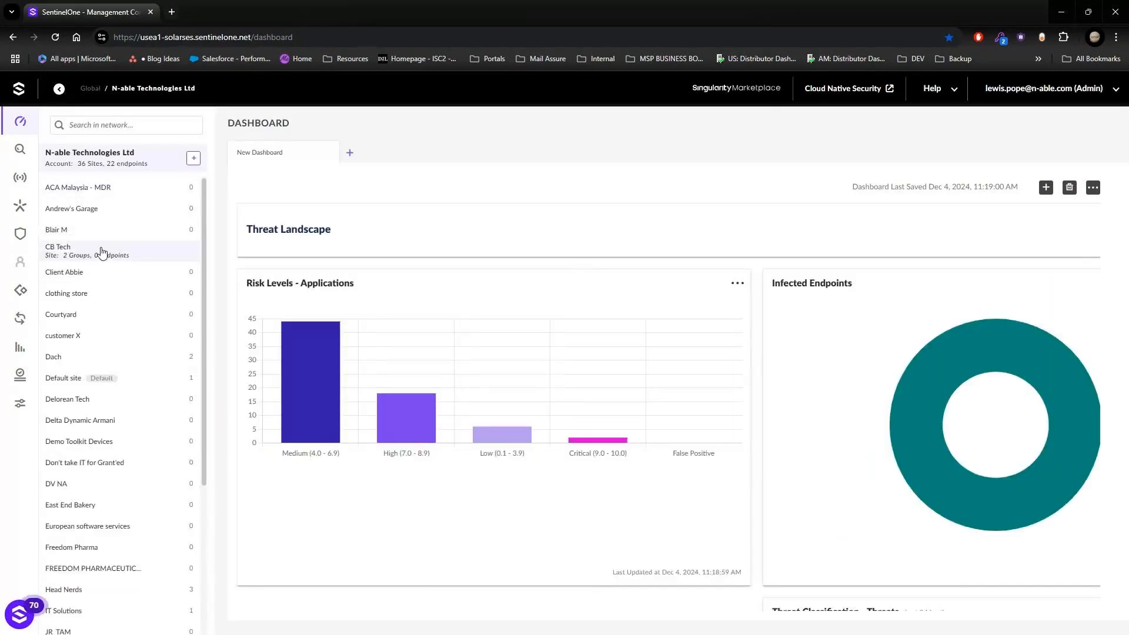
scroll(119, 353, "down", 3)
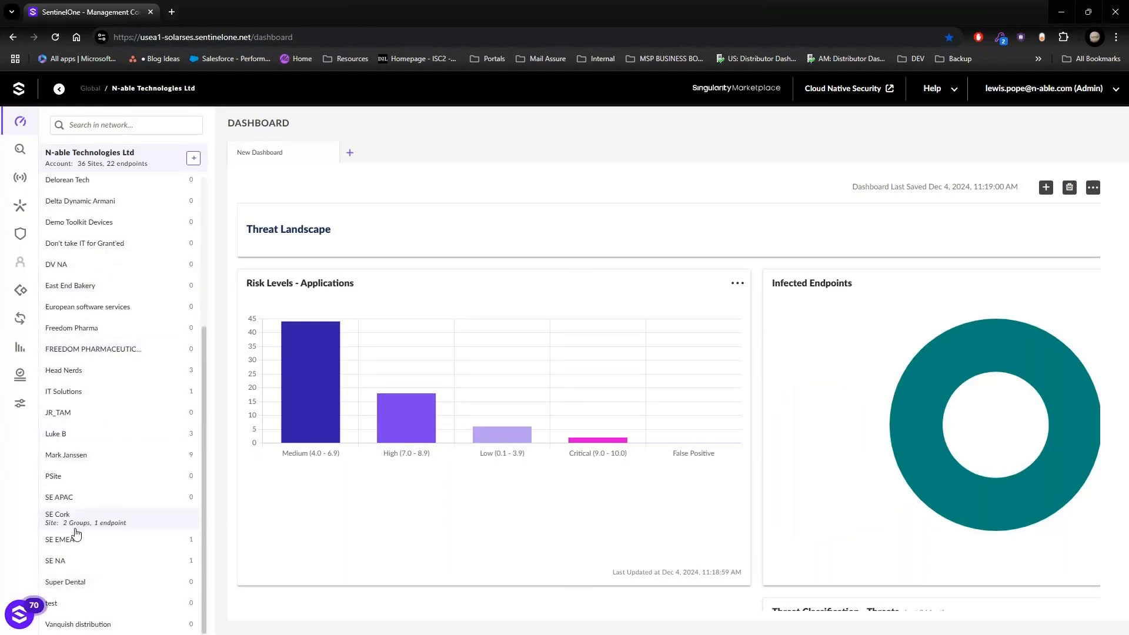
scroll(78, 447, "up", 3)
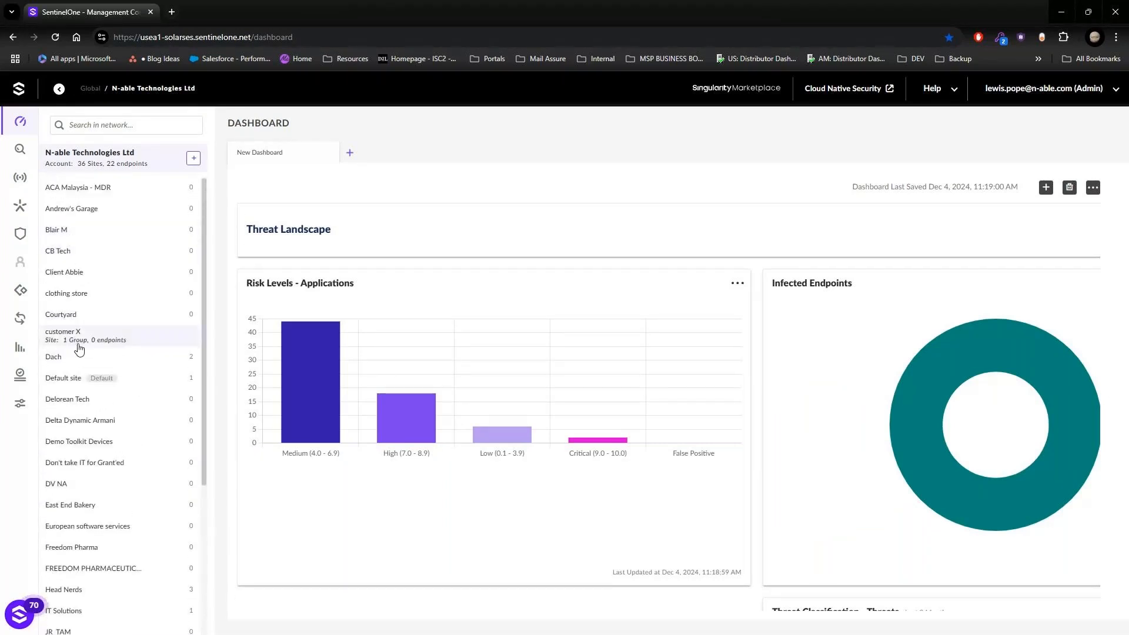
scroll(85, 471, "down", 1)
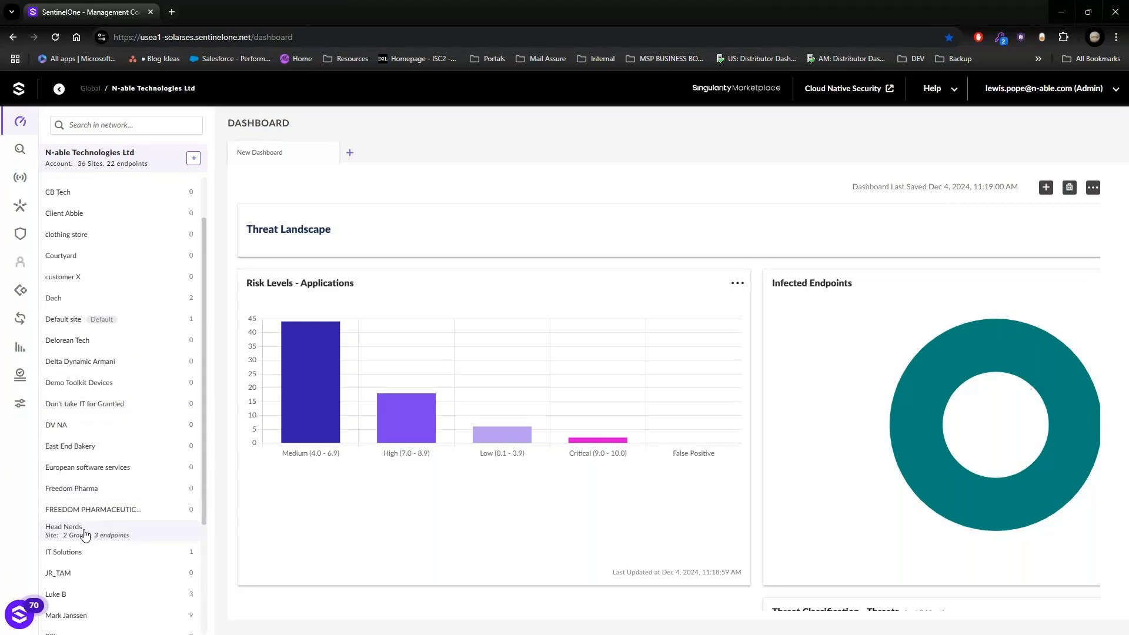
left_click(85, 533)
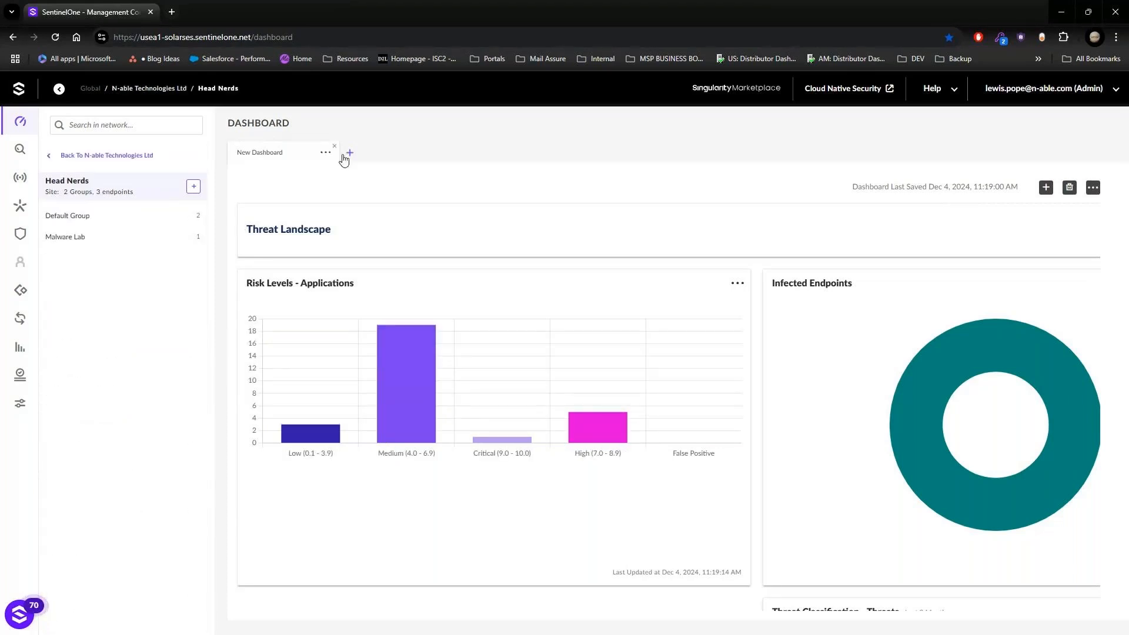
left_click(58, 90)
Step: Open the Sentinels policy of the Head Nerds site and unlock its inherited configuration for editing
mouse_move(18, 203)
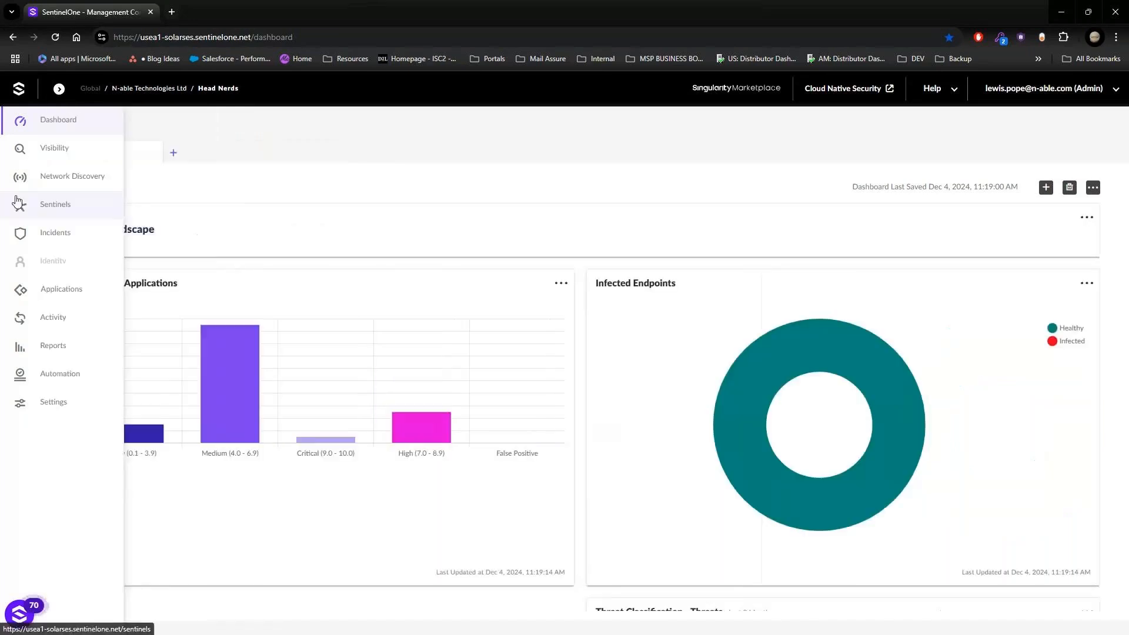
left_click(47, 212)
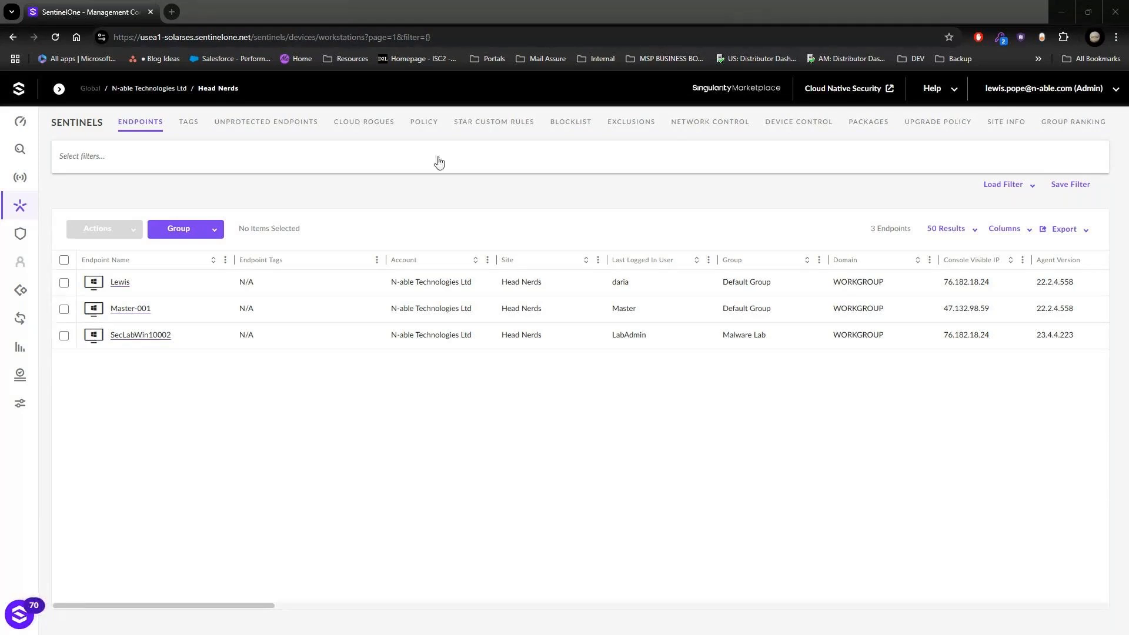
left_click(435, 123)
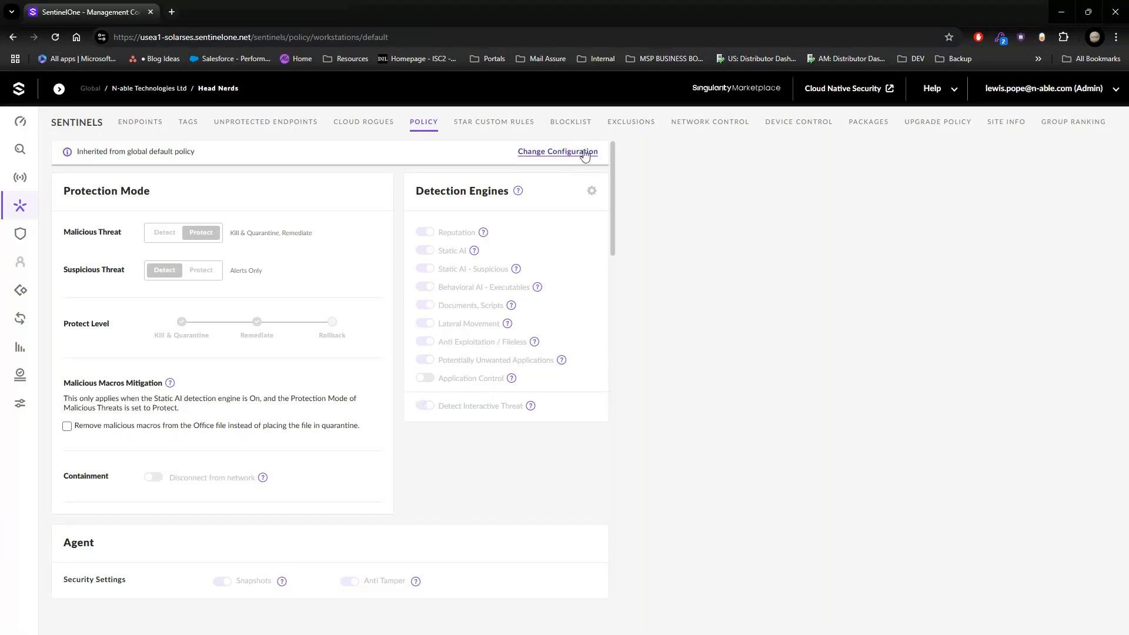
left_click(585, 154)
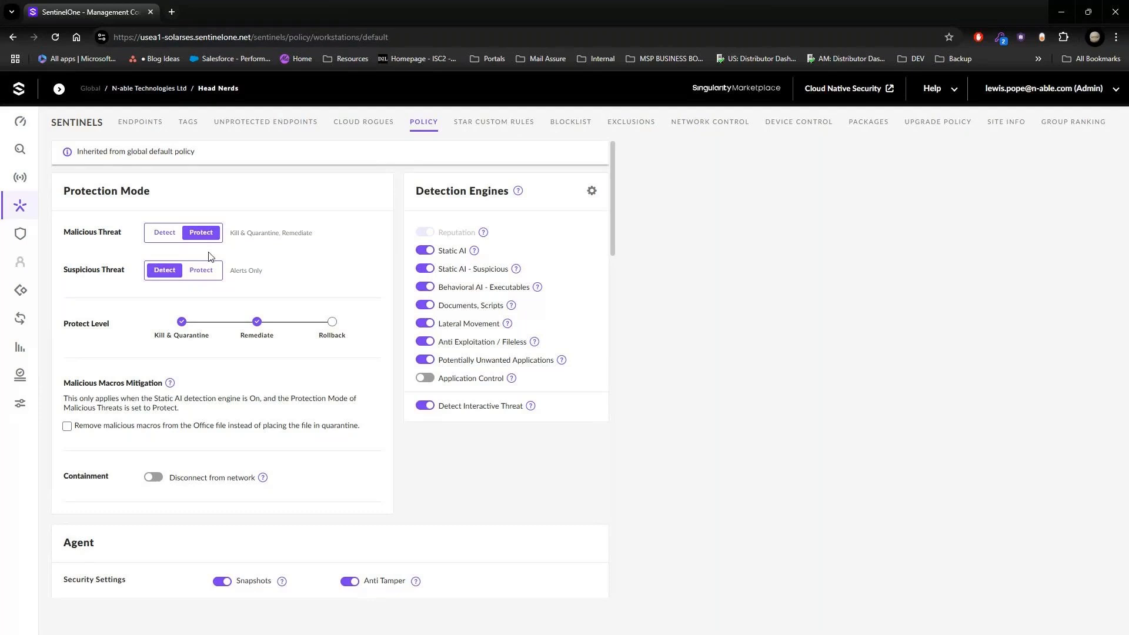
Step: Try the Detect mode for malicious threats, return it to Protect, and set suspicious threats to Protect
left_click(180, 234)
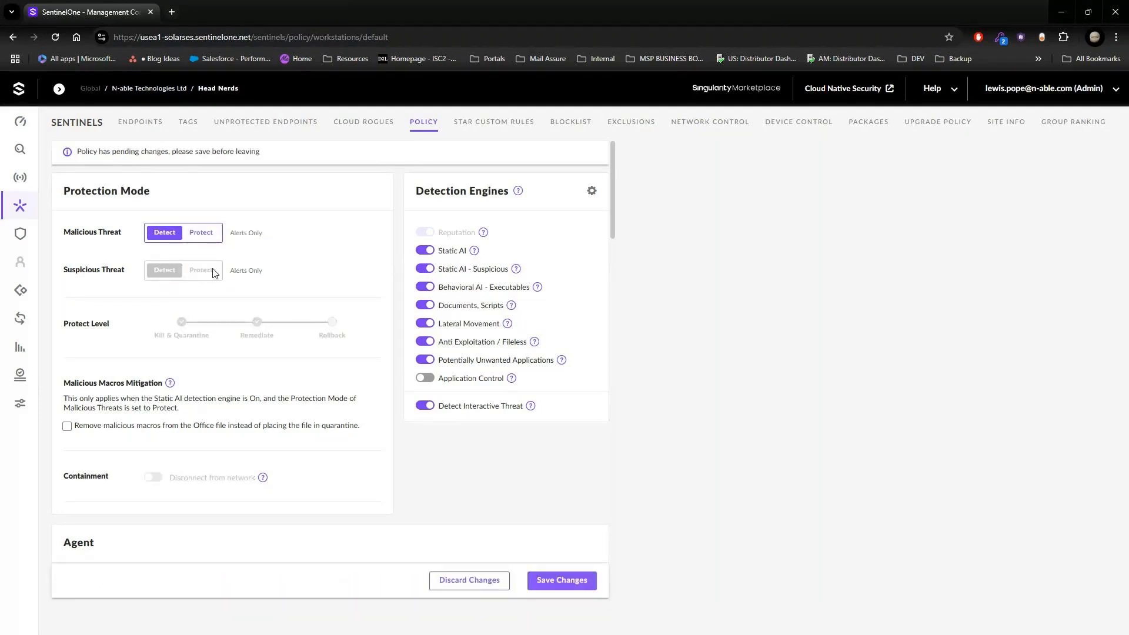
left_click(207, 236)
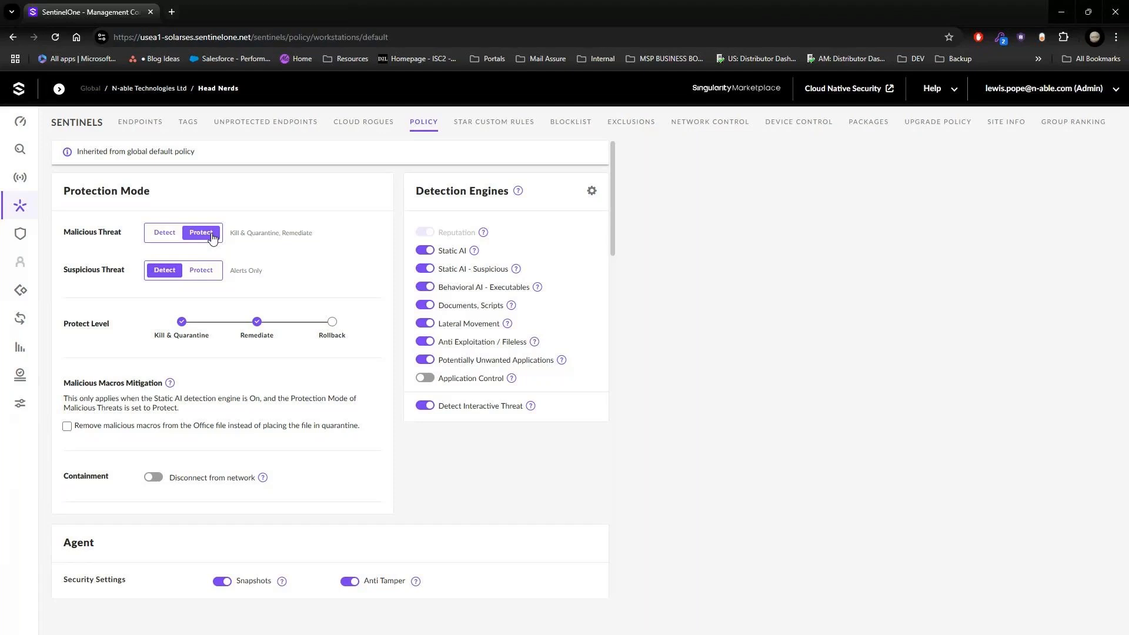
left_click(165, 240)
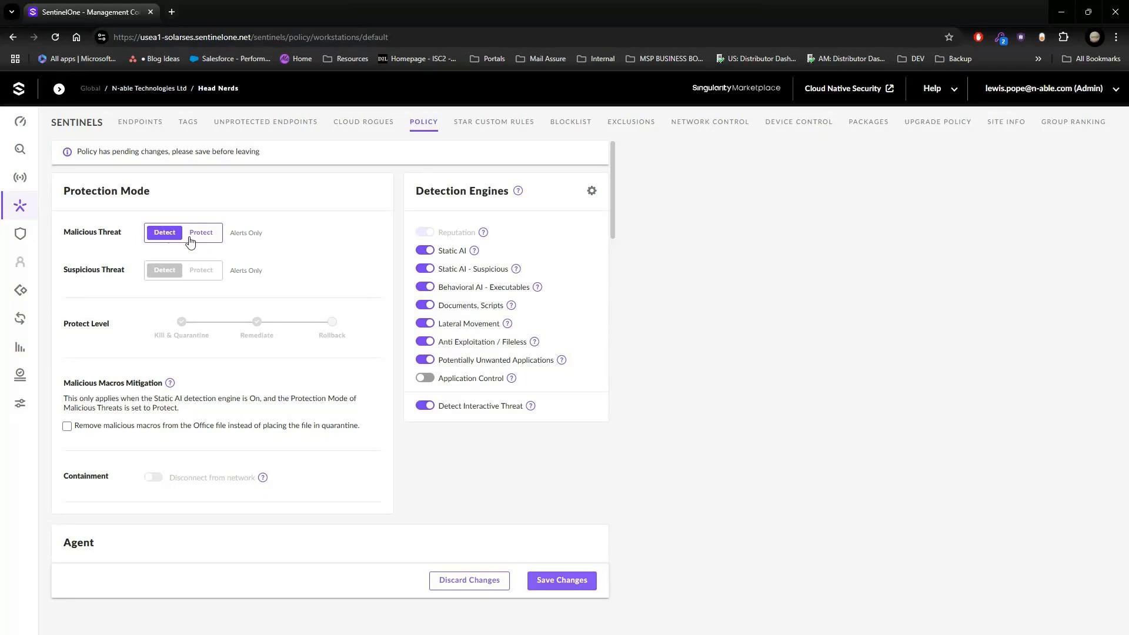
left_click(190, 240)
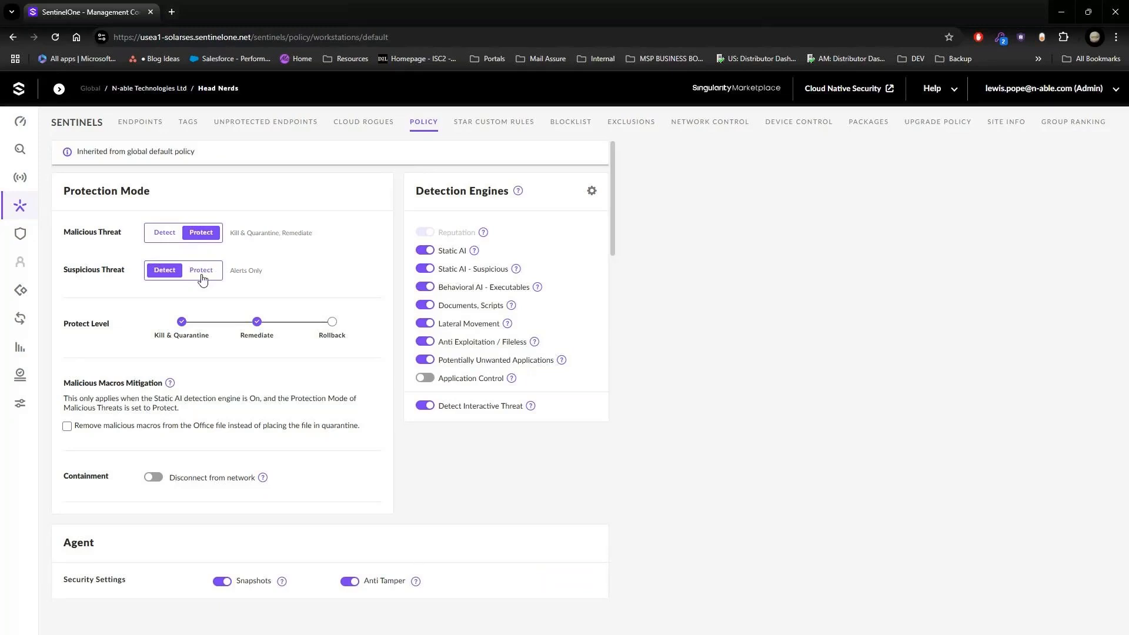
left_click(203, 275)
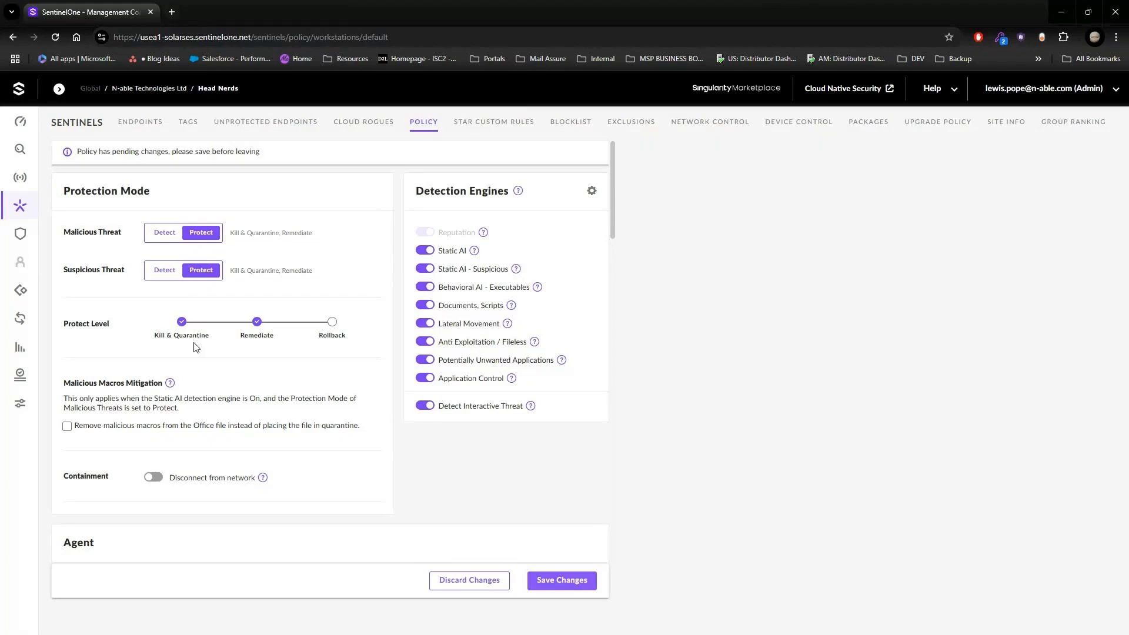
Step: Try the Rollback and Remediate protect levels and settle on Kill & Quarantine only
left_click(332, 322)
left_click(257, 326)
left_click(257, 323)
left_click(332, 322)
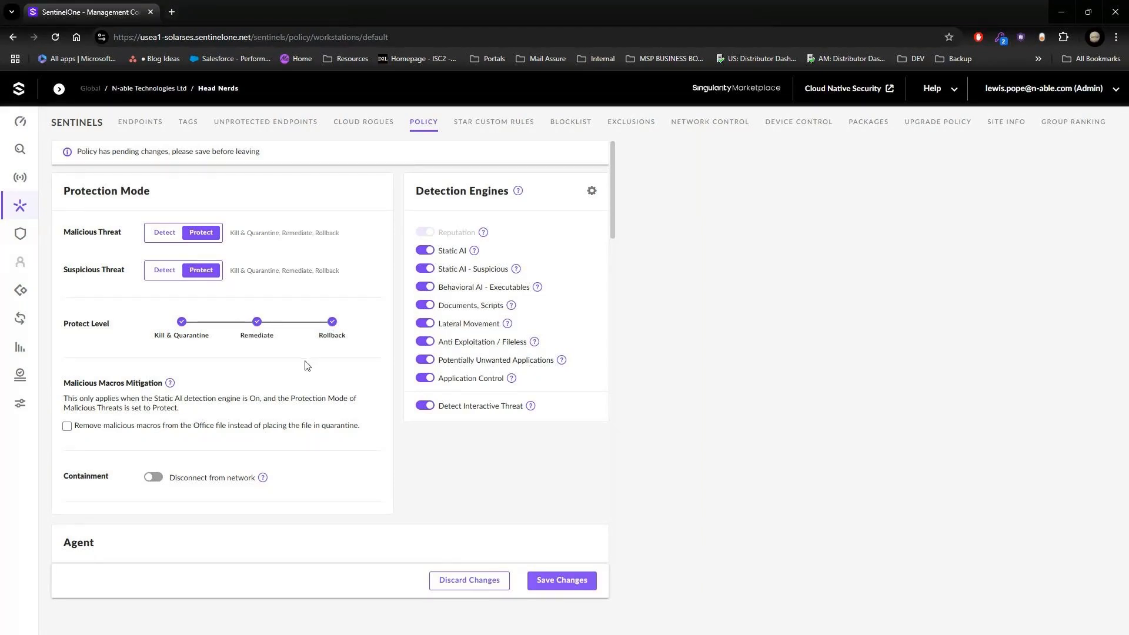
left_click(187, 333)
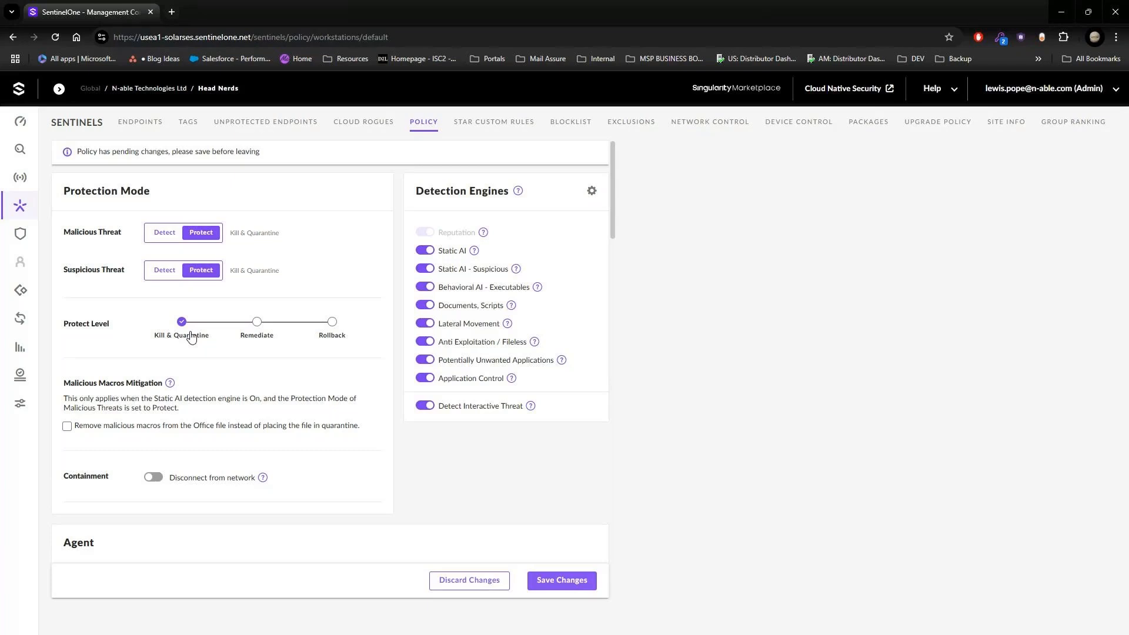
left_click(257, 323)
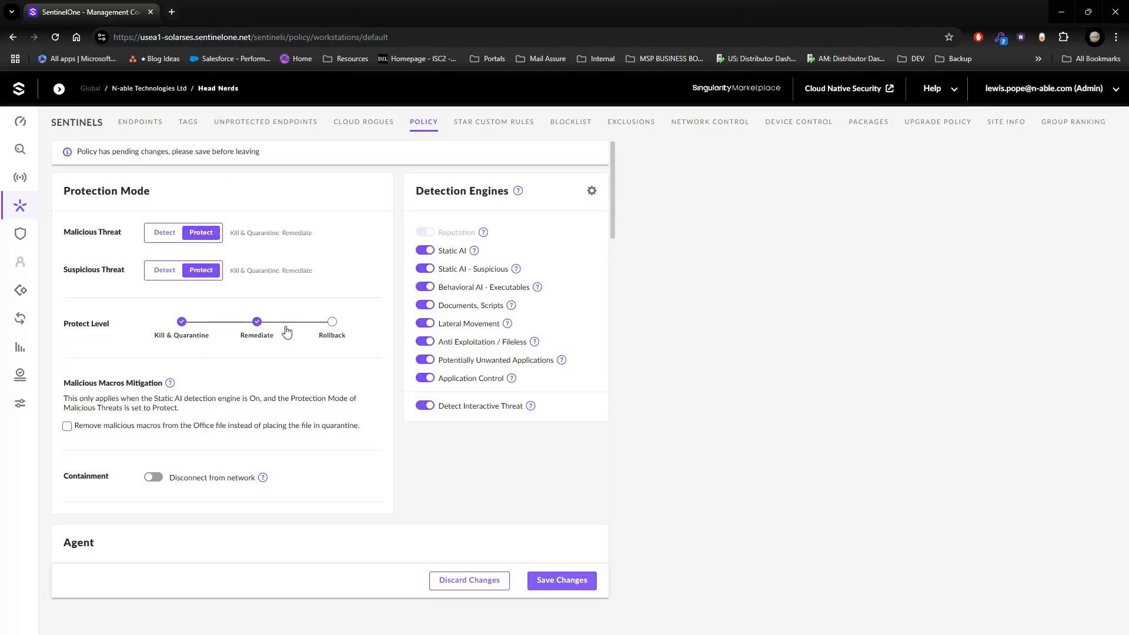
left_click(333, 325)
left_click(258, 324)
left_click(333, 324)
left_click(257, 325)
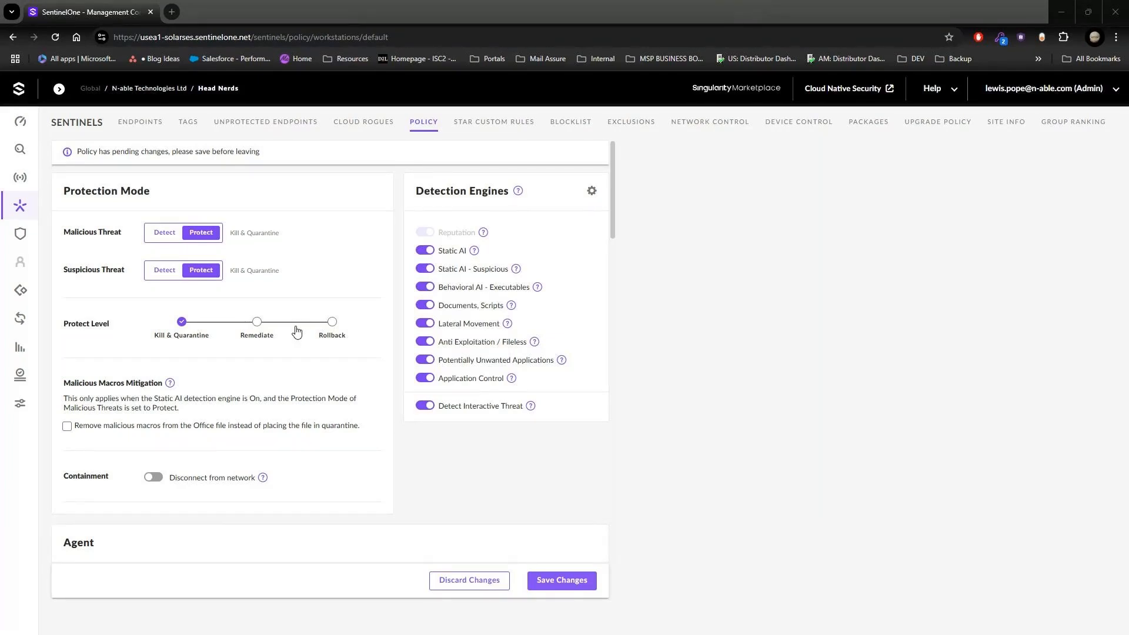
left_click(258, 325)
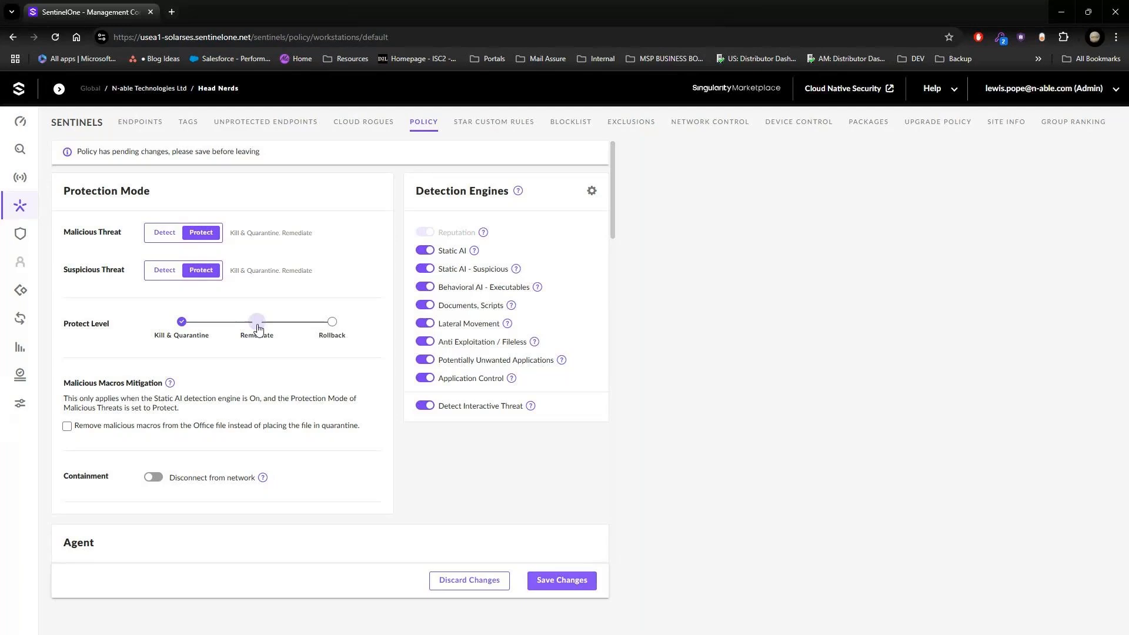
left_click(331, 329)
left_click(333, 333)
left_click(218, 341)
Step: Review the Detect Interactive Threat engine and the Malicious Macros Mitigation description in the policy
left_click_drag(440, 406, 550, 412)
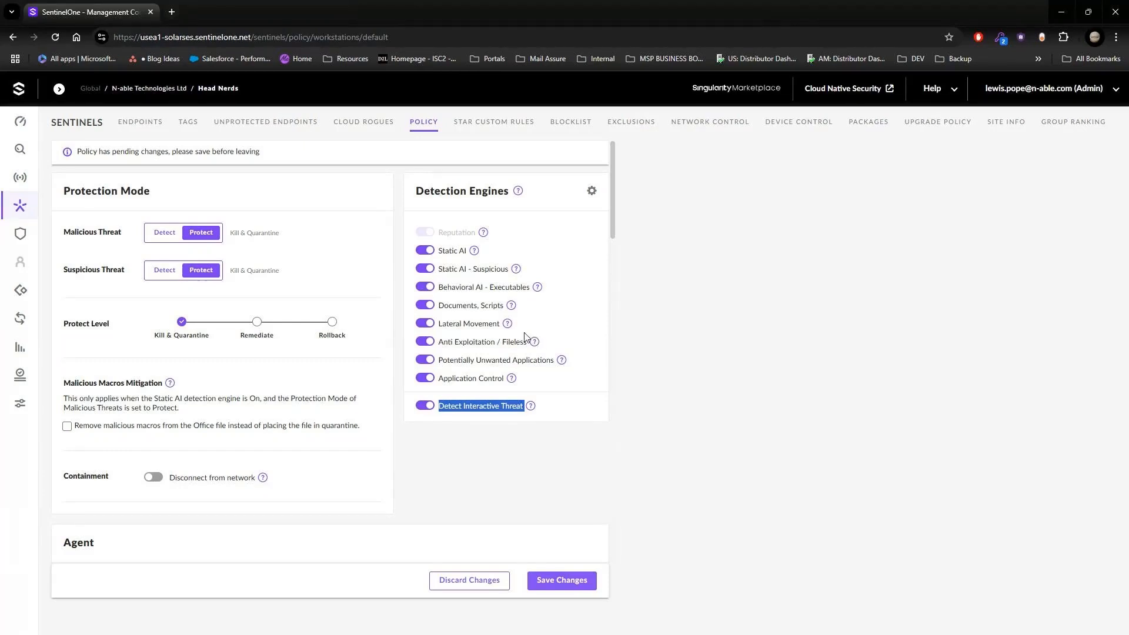
mouse_move(530, 407)
left_click_drag(61, 383, 202, 422)
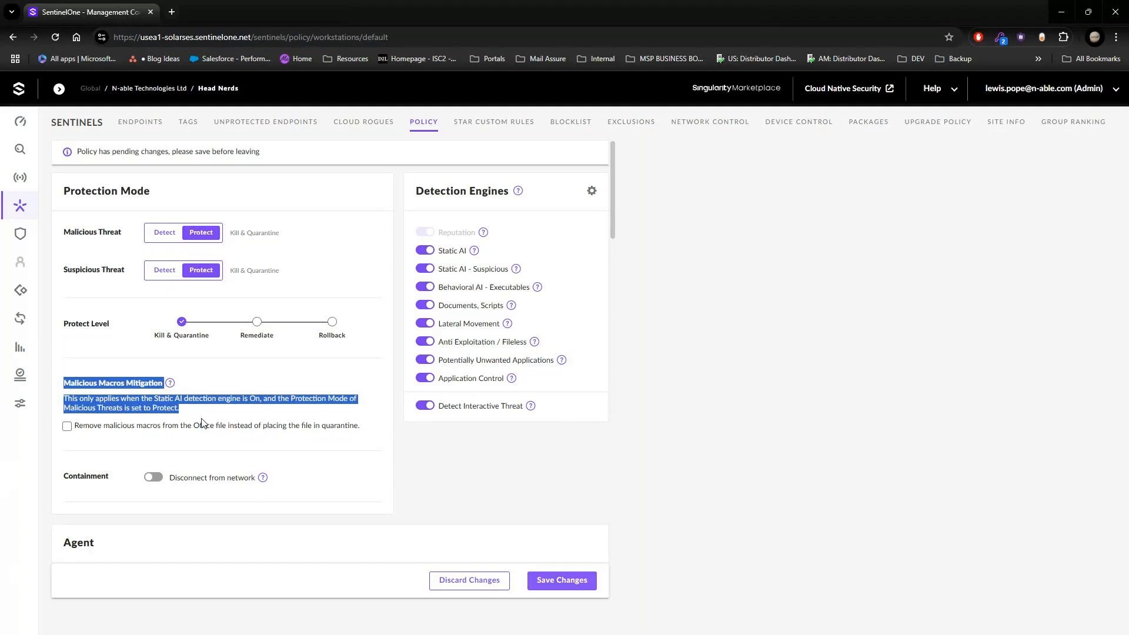
left_click(202, 422)
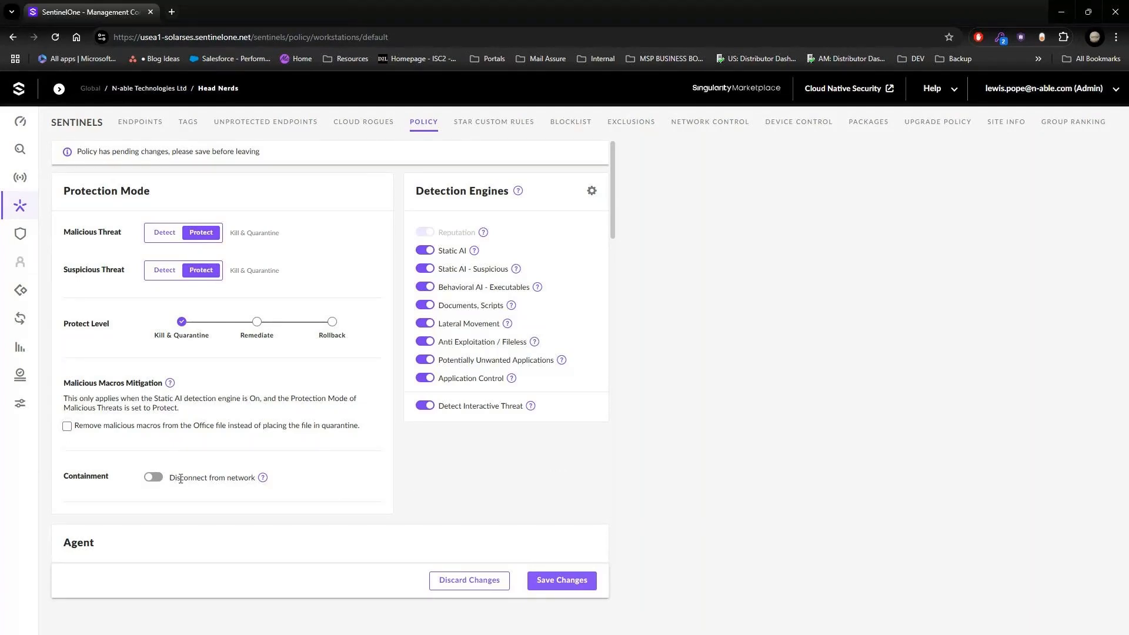
Step: Enable the Disconnect from network containment option in the policy's protection mode
left_click(156, 481)
left_click_drag(171, 480, 291, 484)
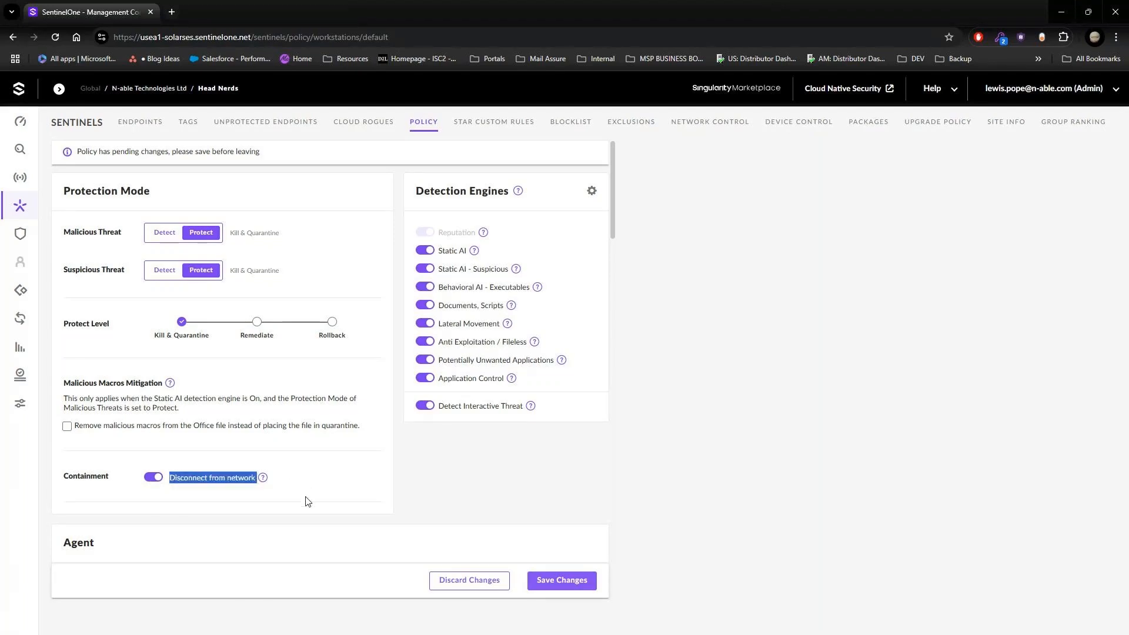
left_click(188, 483)
left_click_drag(170, 478, 264, 479)
Step: Enable Deep Visibility in the policy and turn on collection of DNS, Registry Keys and Command Scripts data
scroll(420, 478, "down", 5)
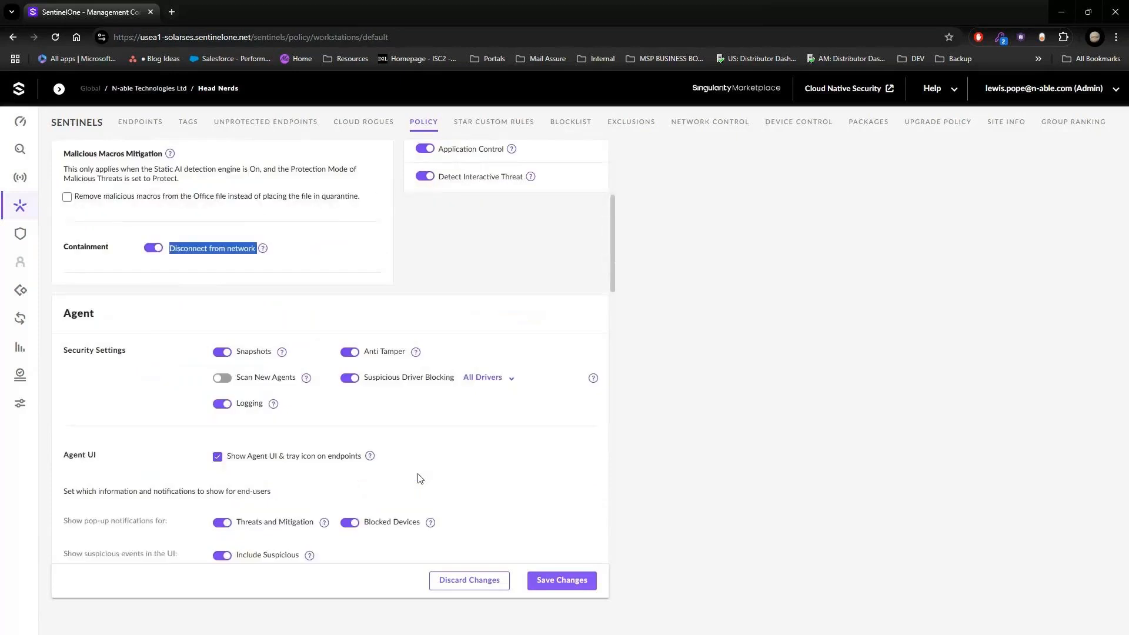
scroll(421, 478, "down", 10)
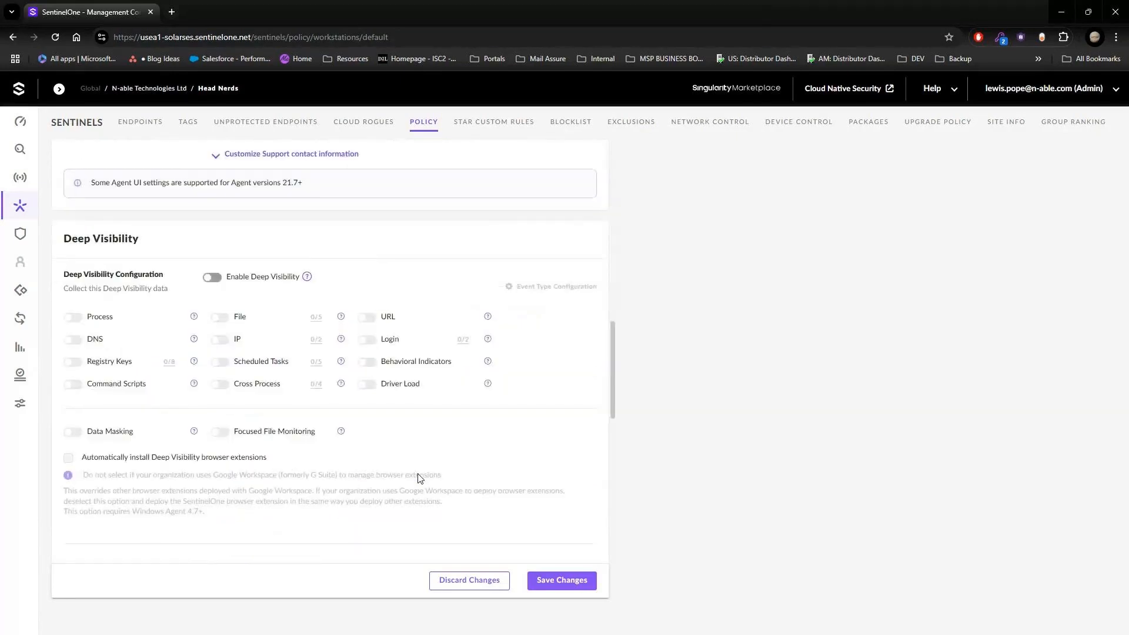
scroll(419, 474, "up", 1)
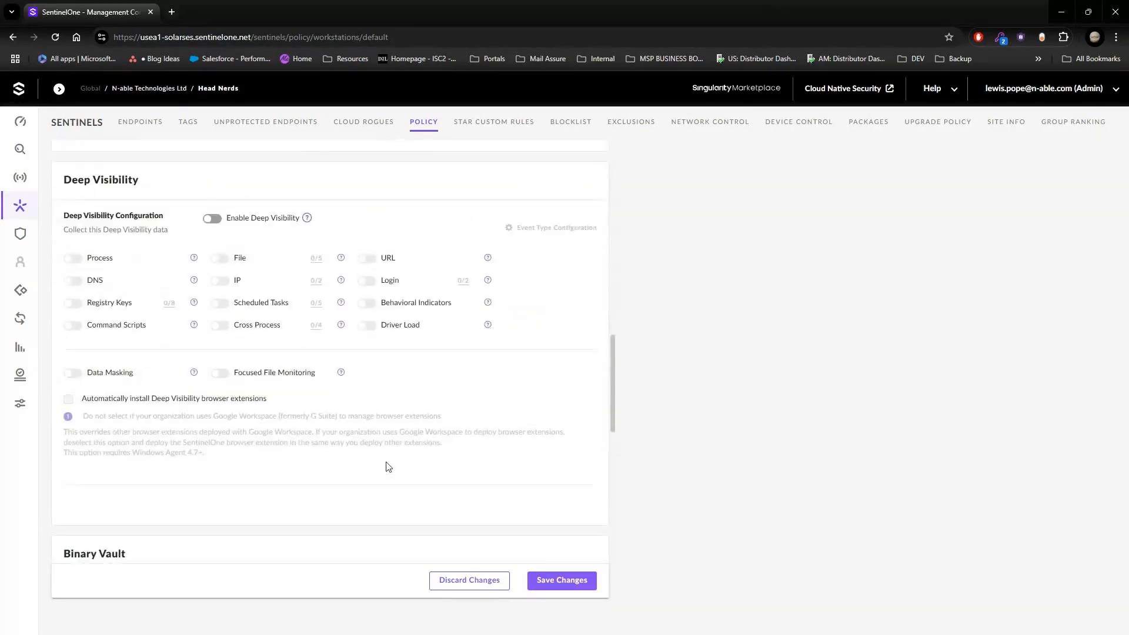
left_click(213, 219)
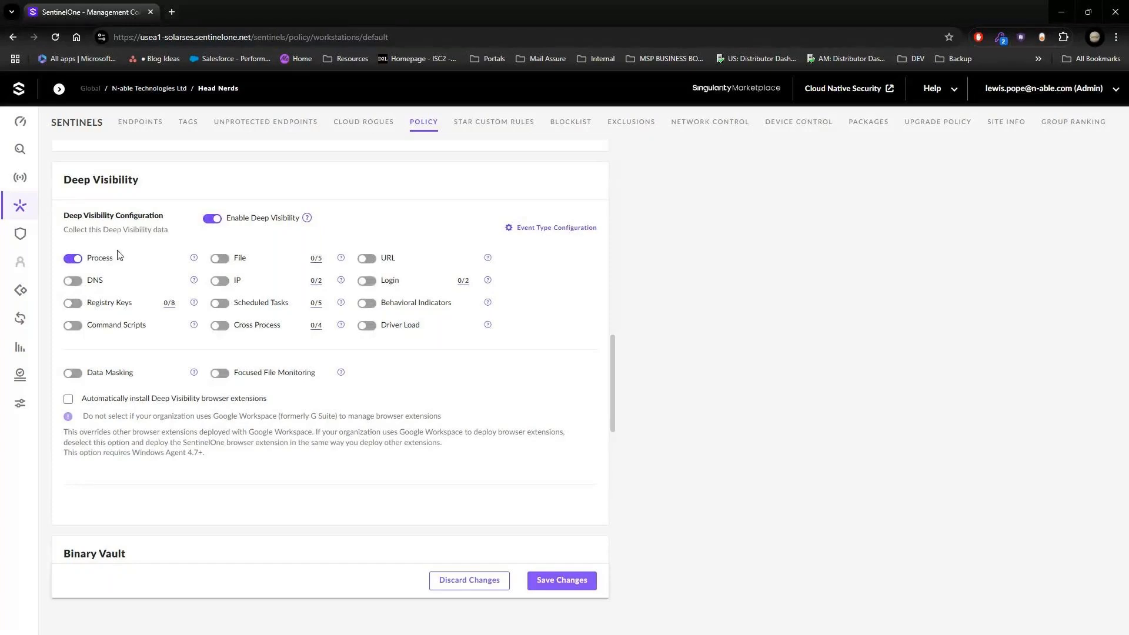
left_click(73, 281)
left_click(73, 304)
left_click(73, 326)
Step: Turn on Deep Visibility collection for File, IP, Scheduled Tasks, Cross Process, URL, Login, Behavioral Indicators and Driver Load
left_click(219, 258)
left_click(219, 281)
left_click(219, 304)
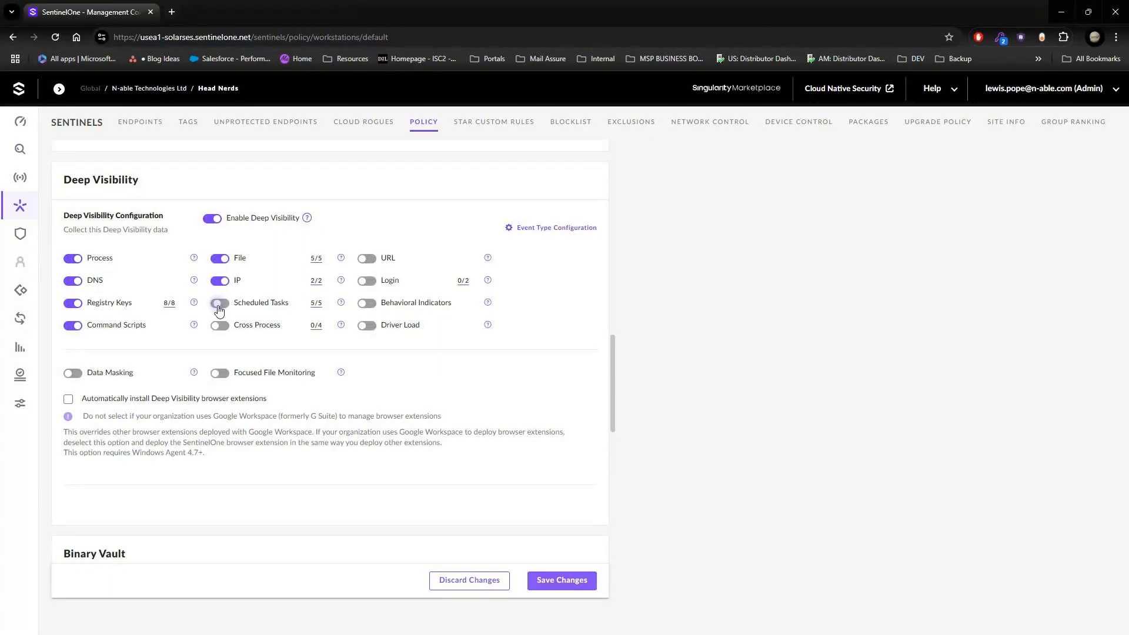
left_click(245, 327)
left_click(366, 258)
left_click(367, 281)
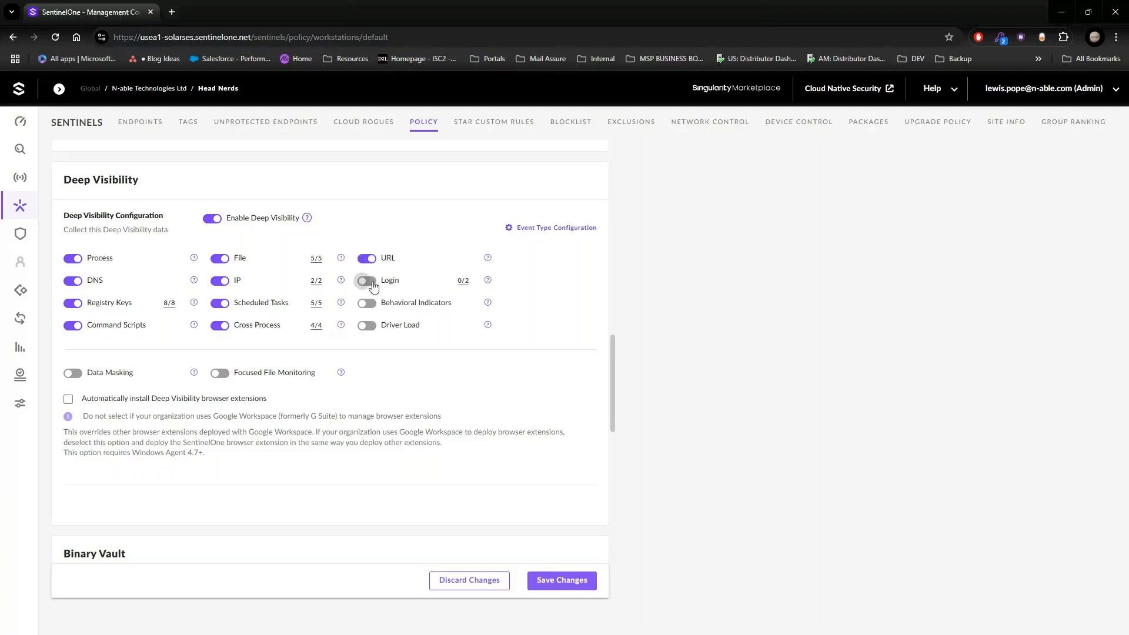
left_click(367, 303)
left_click(366, 326)
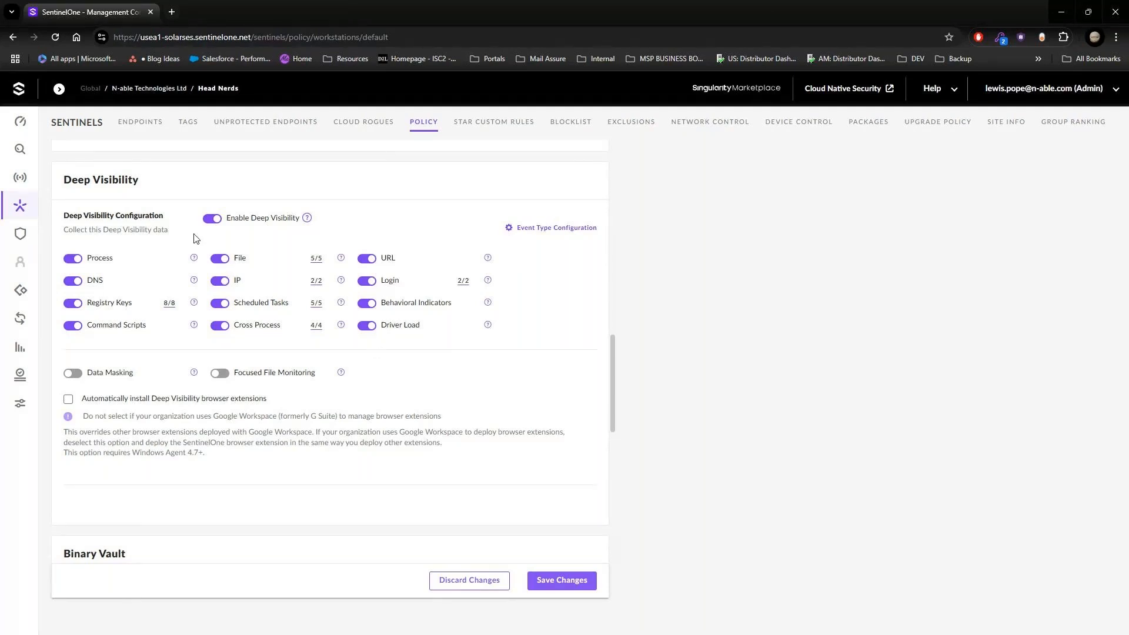
Step: Review the event types in the Event Type Configuration, close it unchanged, and return to the policy's Protection Mode settings
left_click(545, 228)
scroll(559, 327, "down", 4)
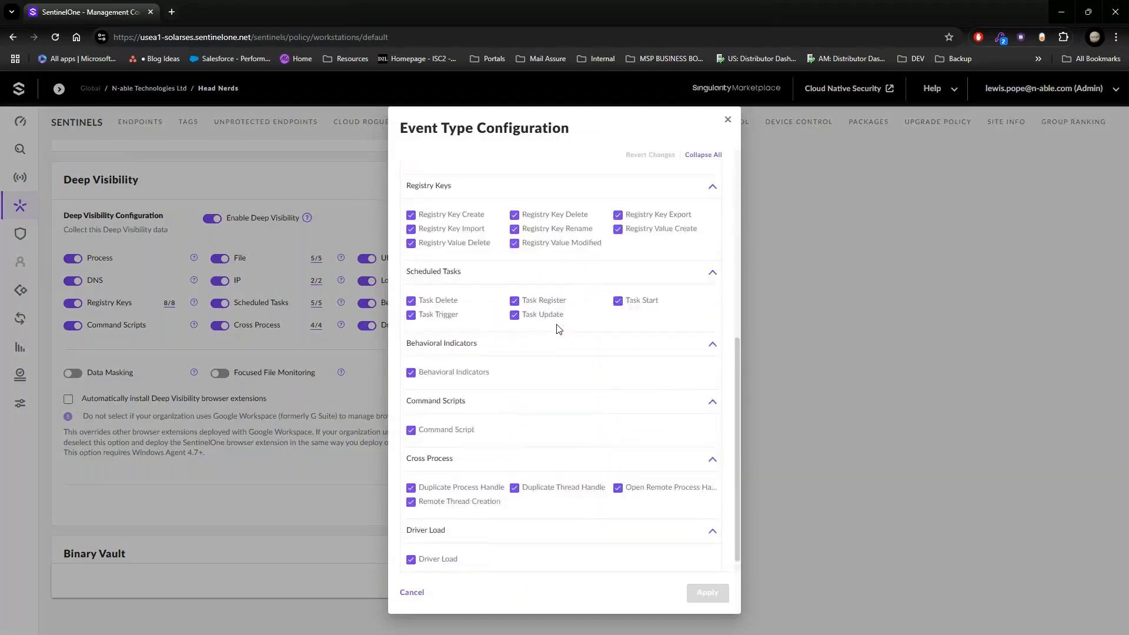
scroll(589, 420, "up", 5)
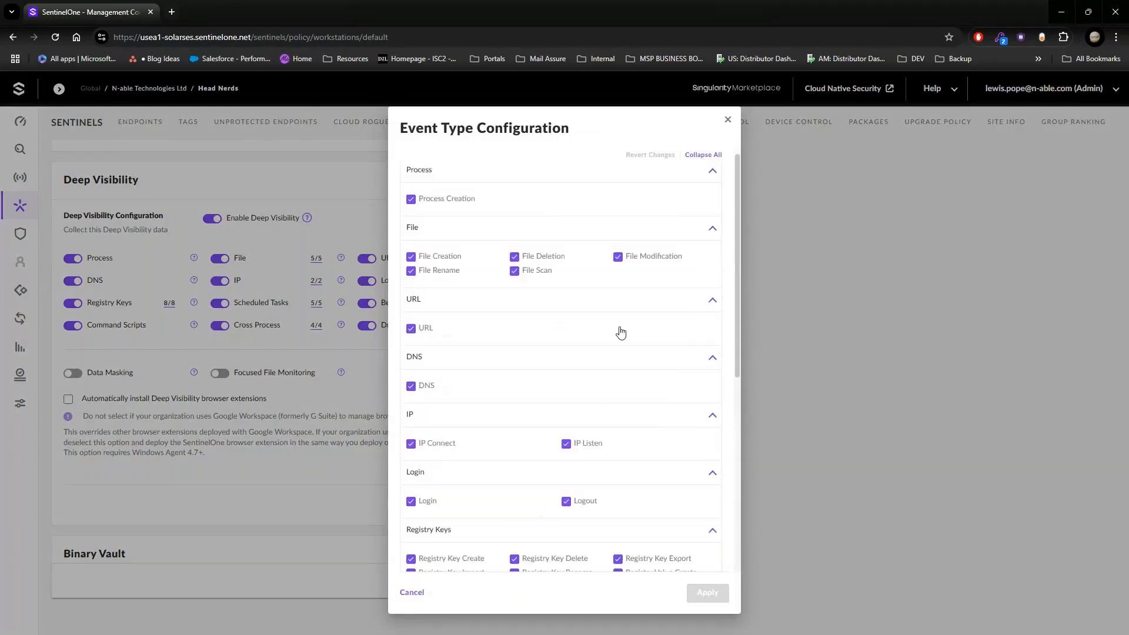
left_click(250, 246)
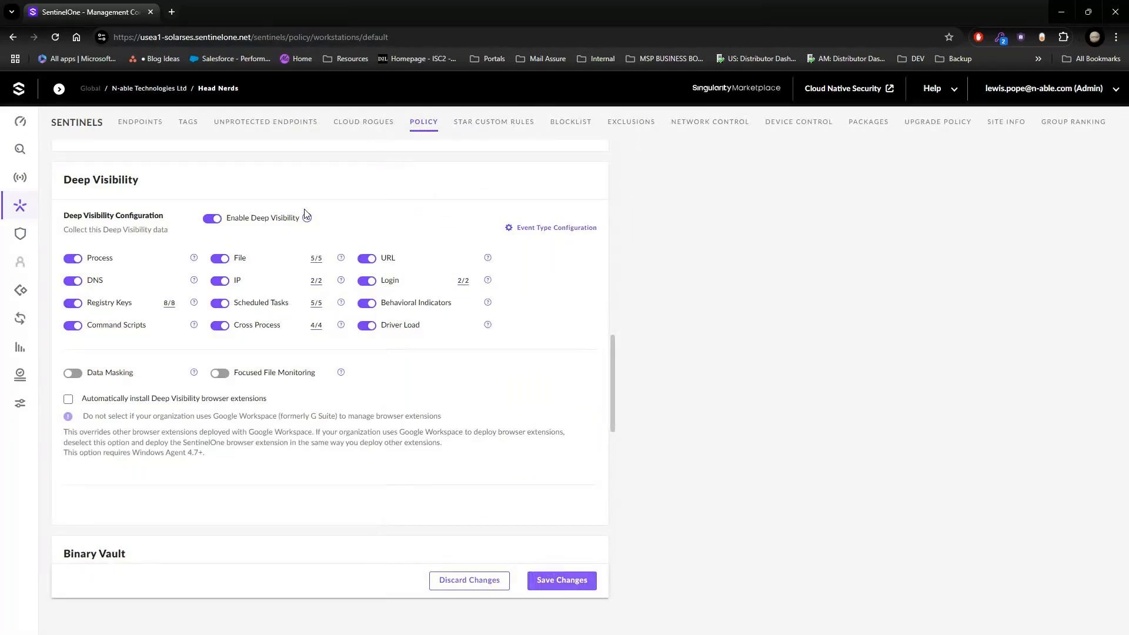
scroll(306, 215, "up", 3)
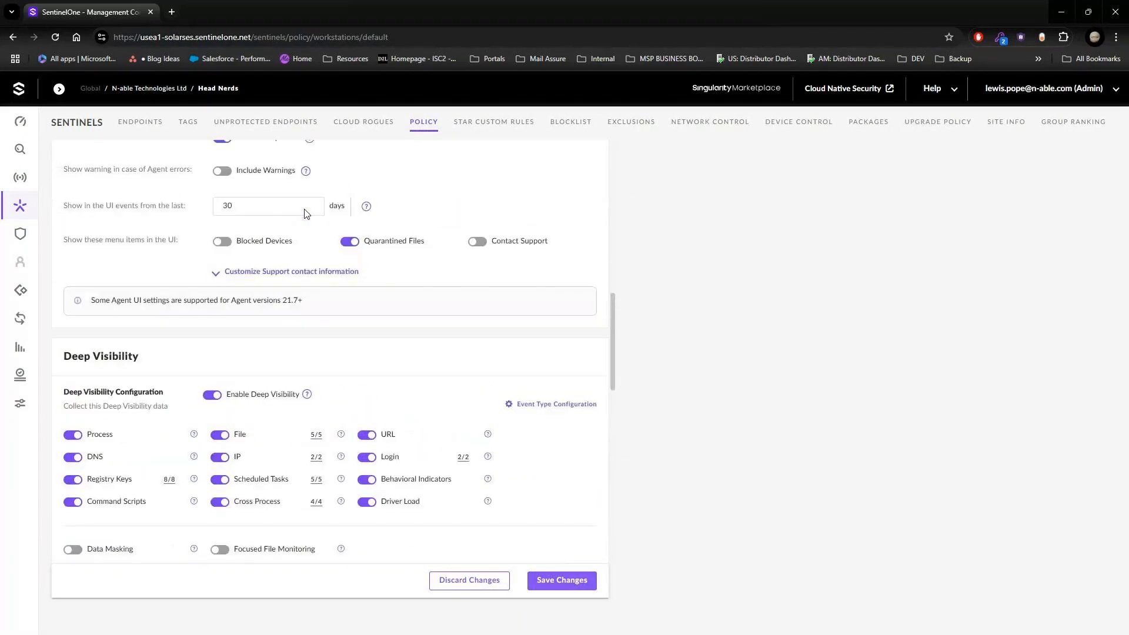
scroll(283, 247, "up", 8)
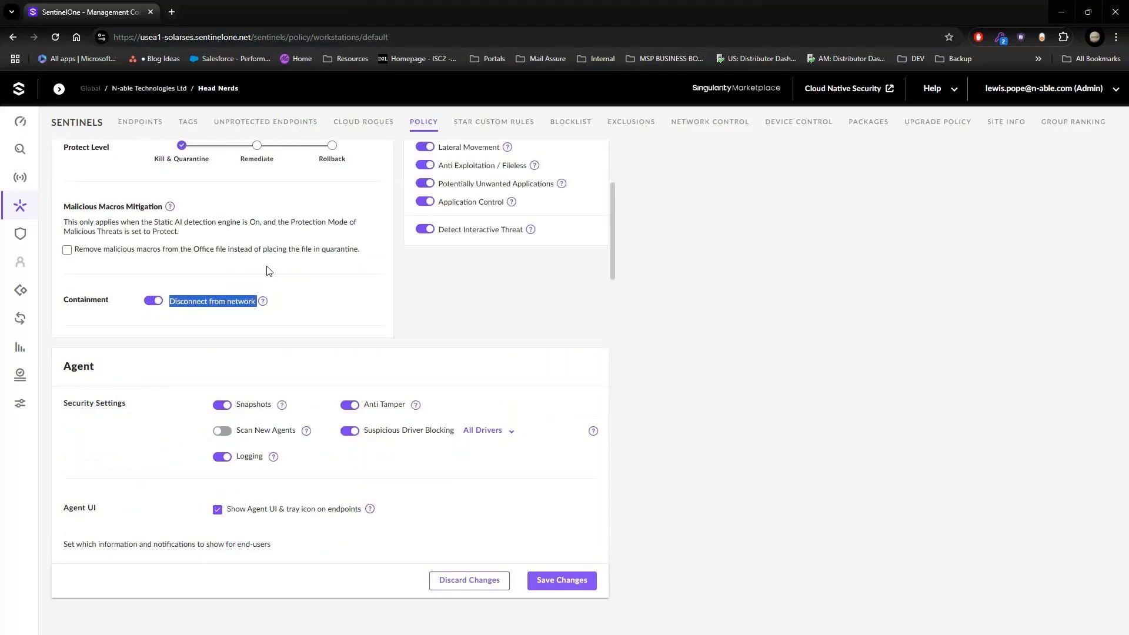
scroll(268, 270, "up", 3)
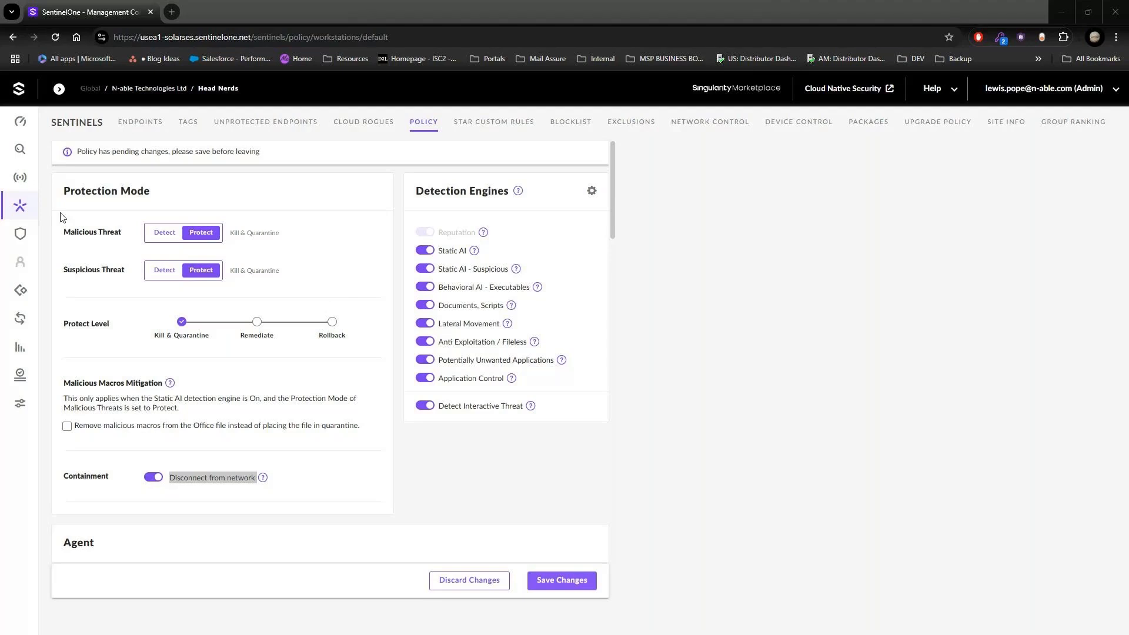
Step: Open Visibility hunting and run the basic event query for all Registry activity in my sites from the last hour
left_click(24, 154)
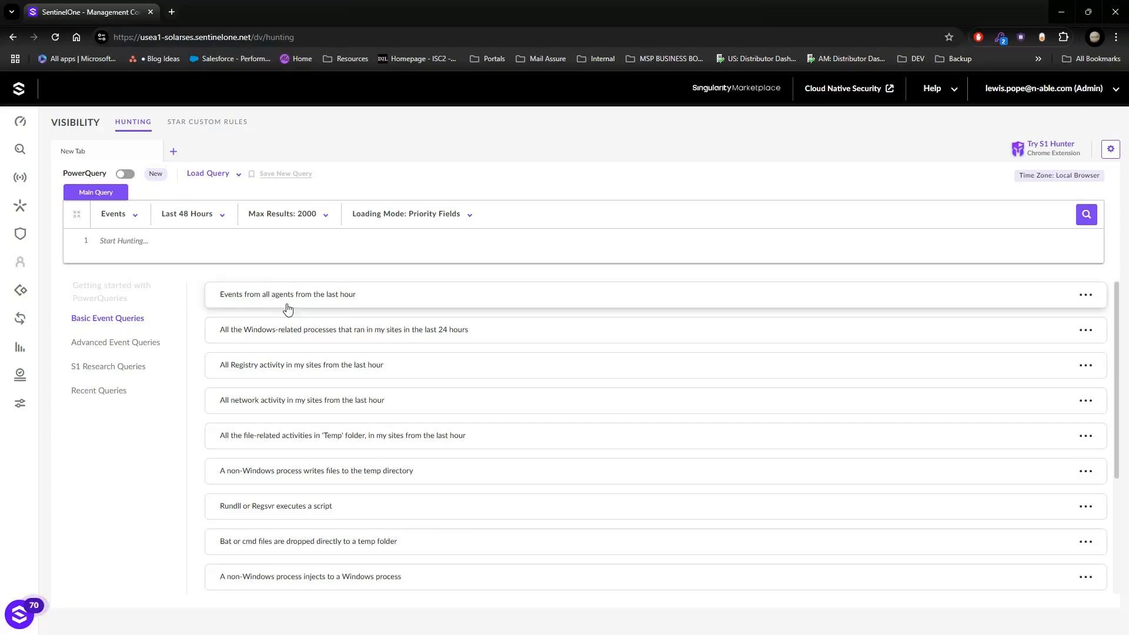
left_click(324, 371)
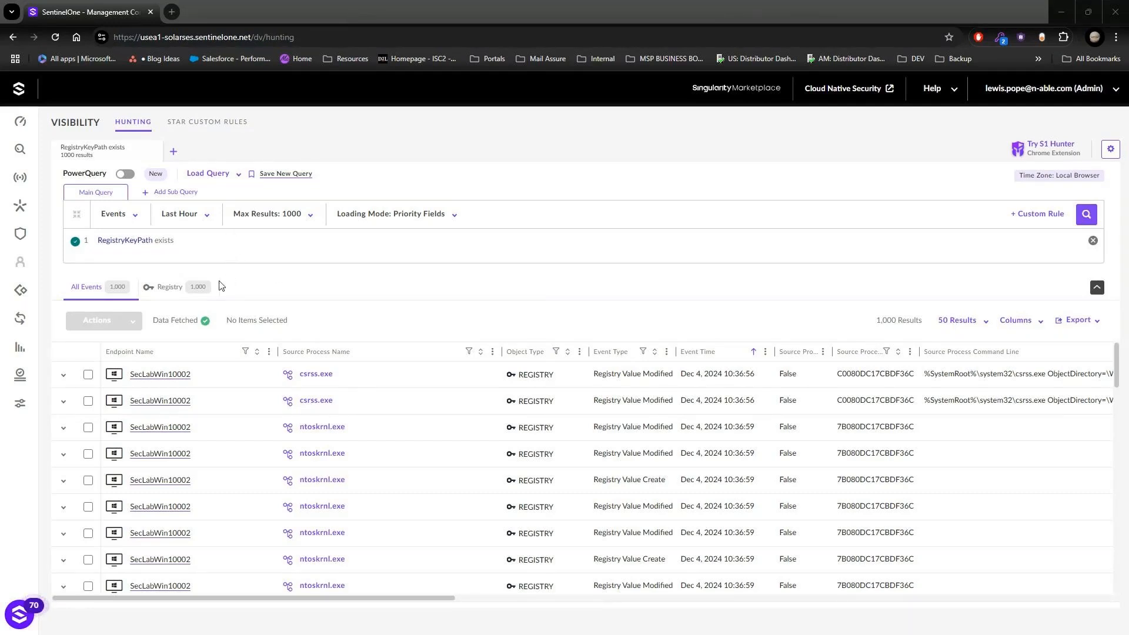
Step: Review the time ranges available for the registry hunting query, keeping it at Last Hour
left_click(176, 217)
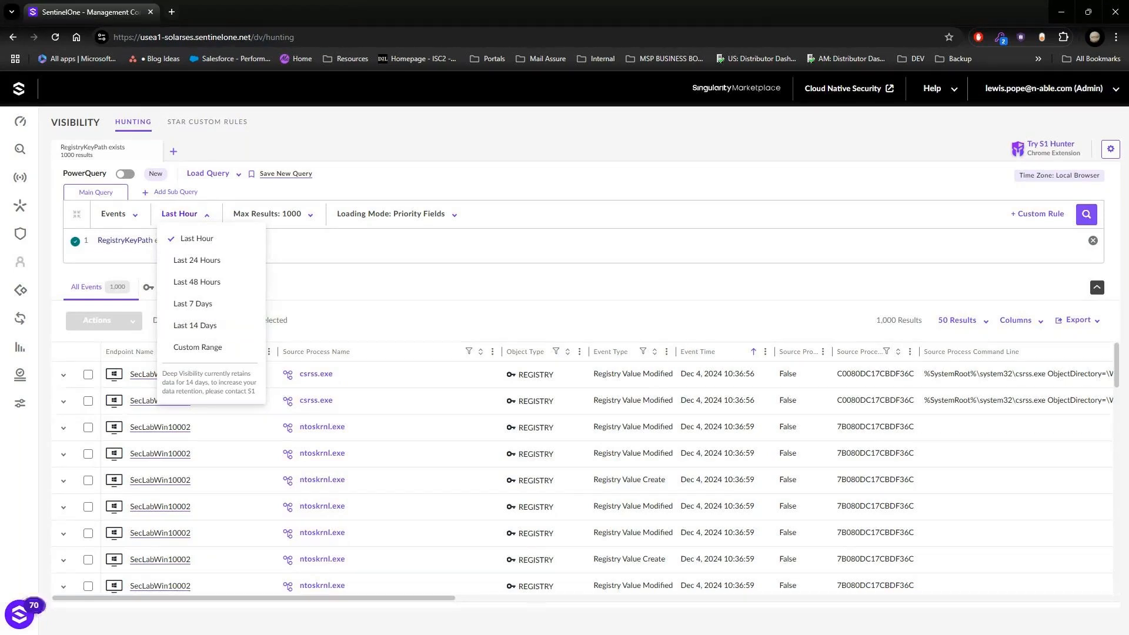
left_click(403, 250)
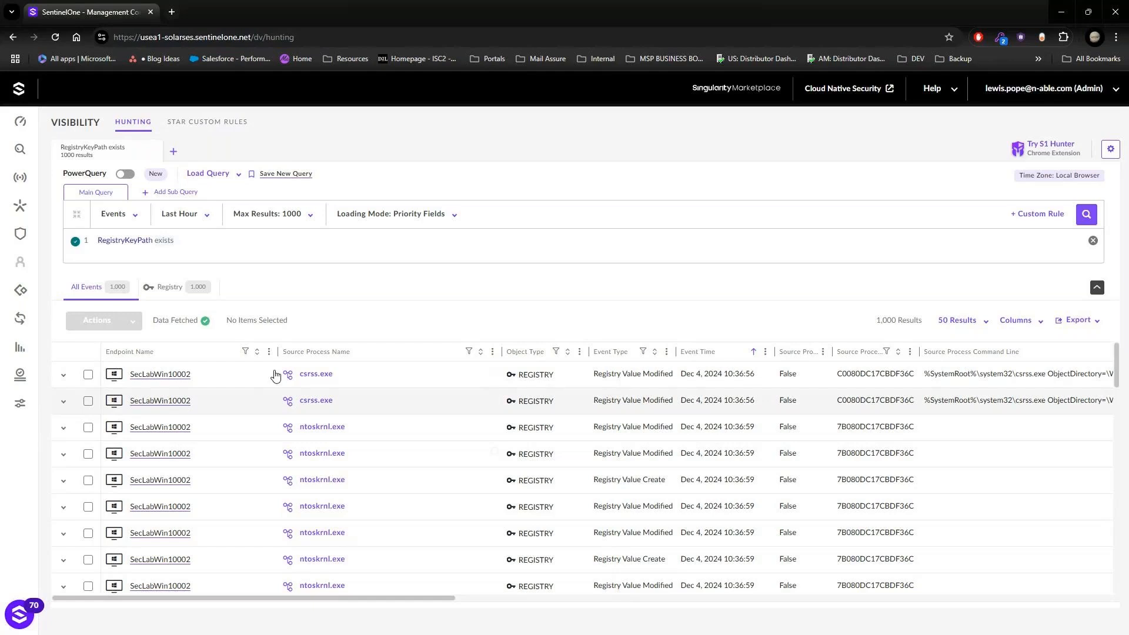
left_click(203, 215)
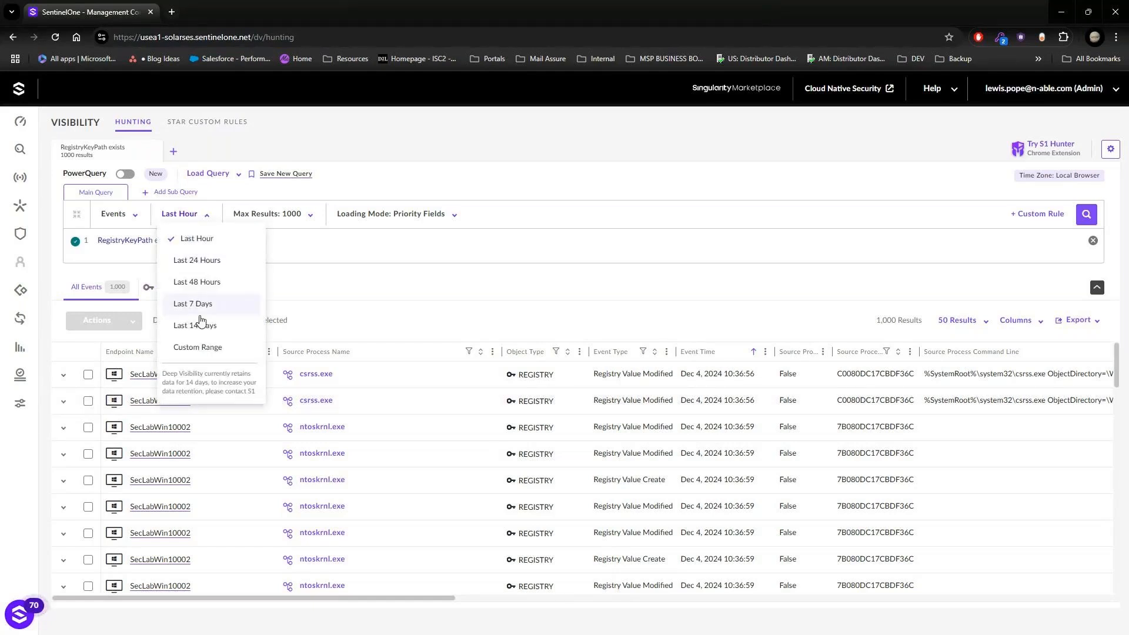
left_click(410, 244)
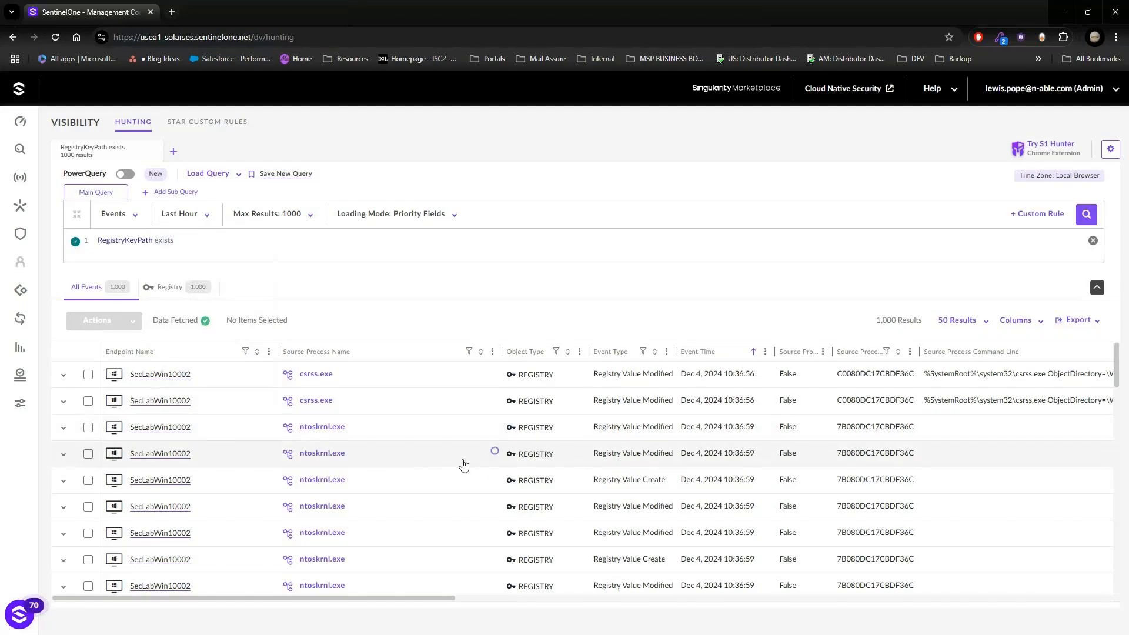
Step: Browse the registry events, expand a modified-value event from ntoskrnl.exe and examine the value in its registry details
scroll(467, 472, "down", 1)
scroll(468, 472, "down", 10)
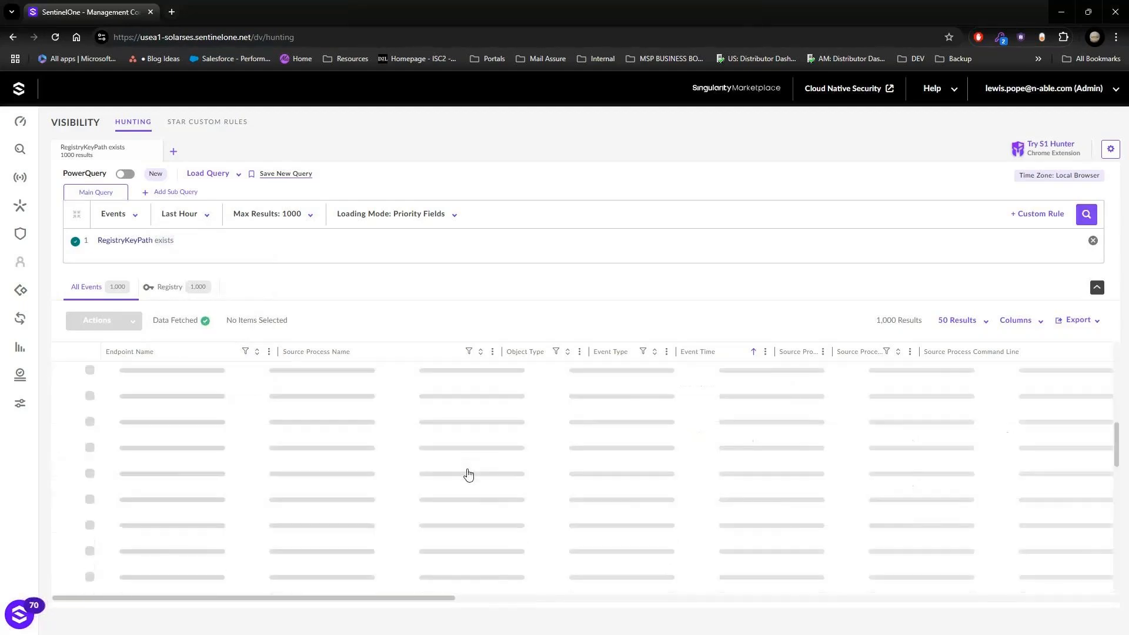
scroll(469, 474, "up", 2)
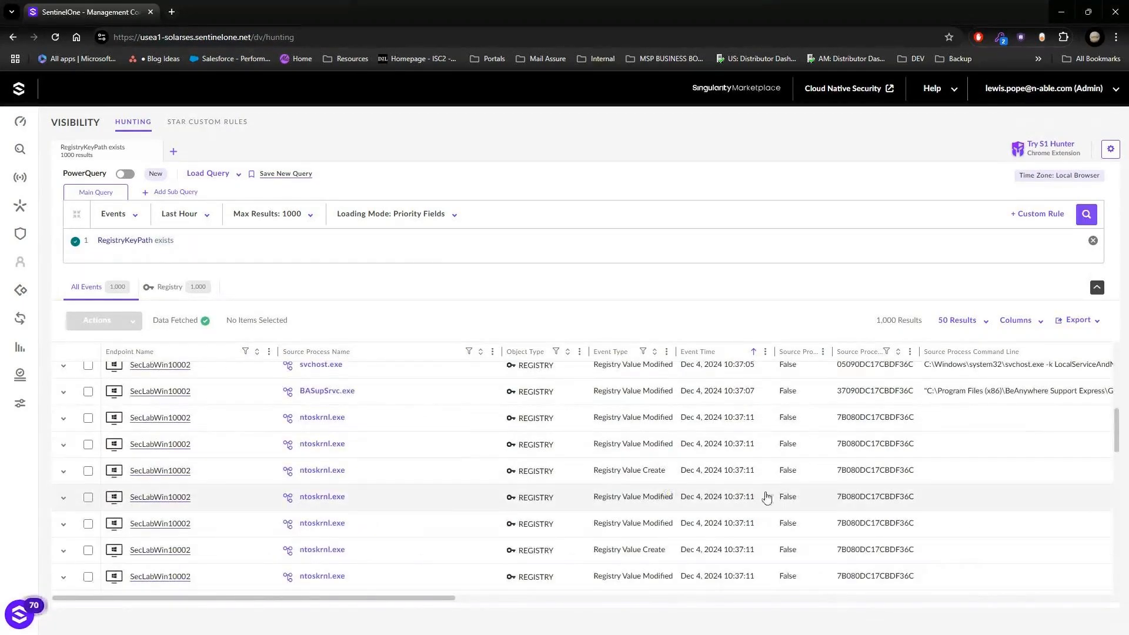
left_click(429, 507)
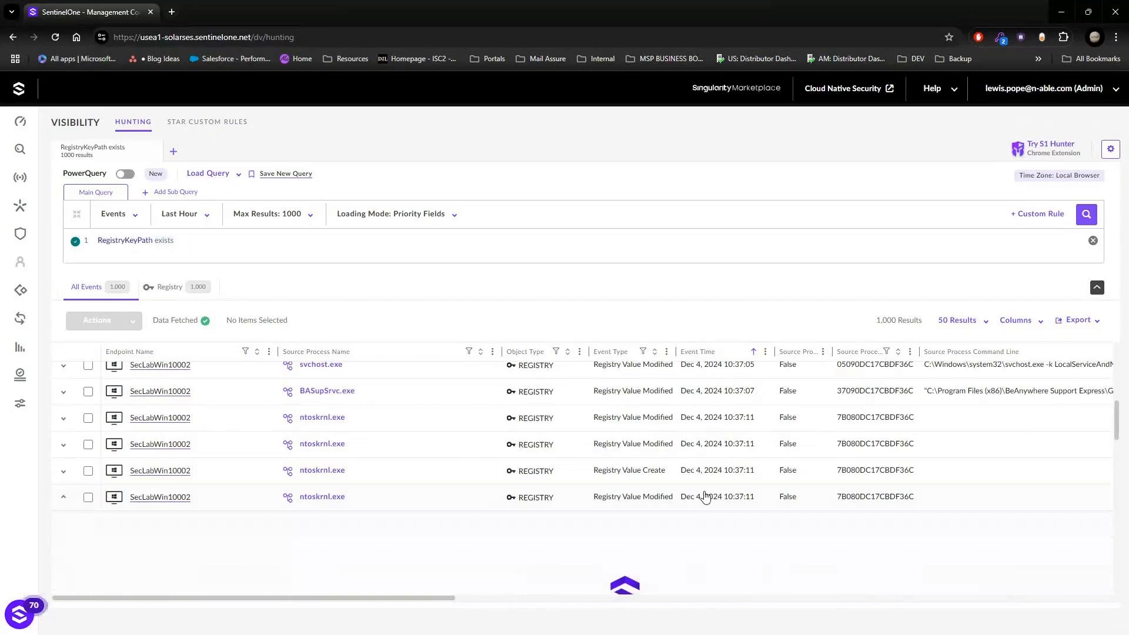
scroll(708, 500, "down", 1)
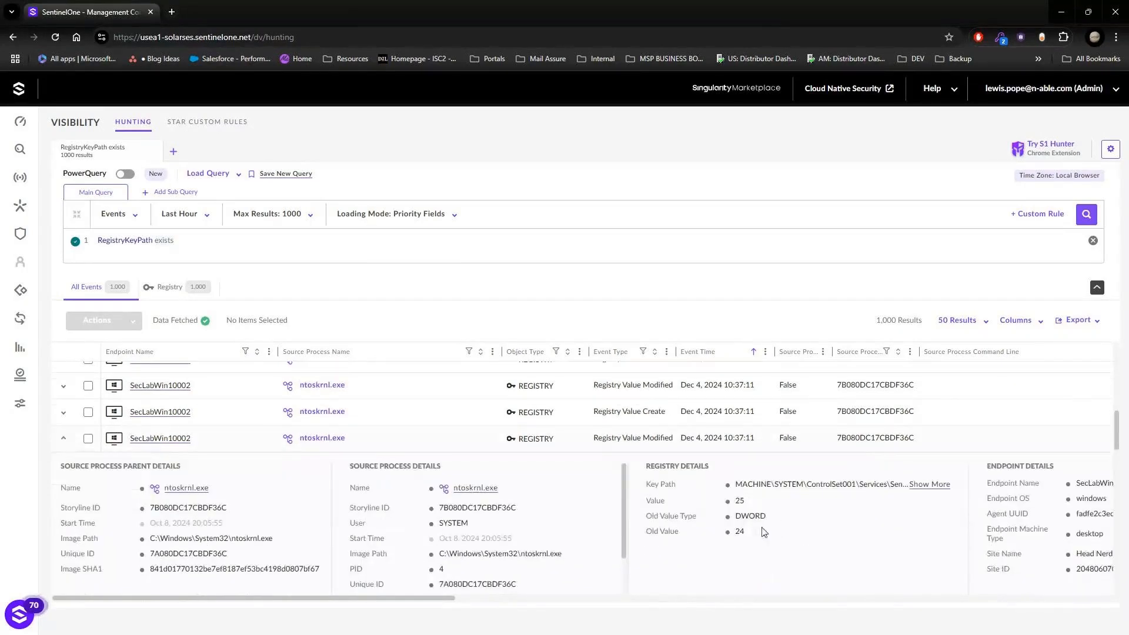
double_click(739, 502)
Step: Select the expanded ntoskrnl.exe event, view the Mark as Threat confirmation and cancel it
left_click(89, 442)
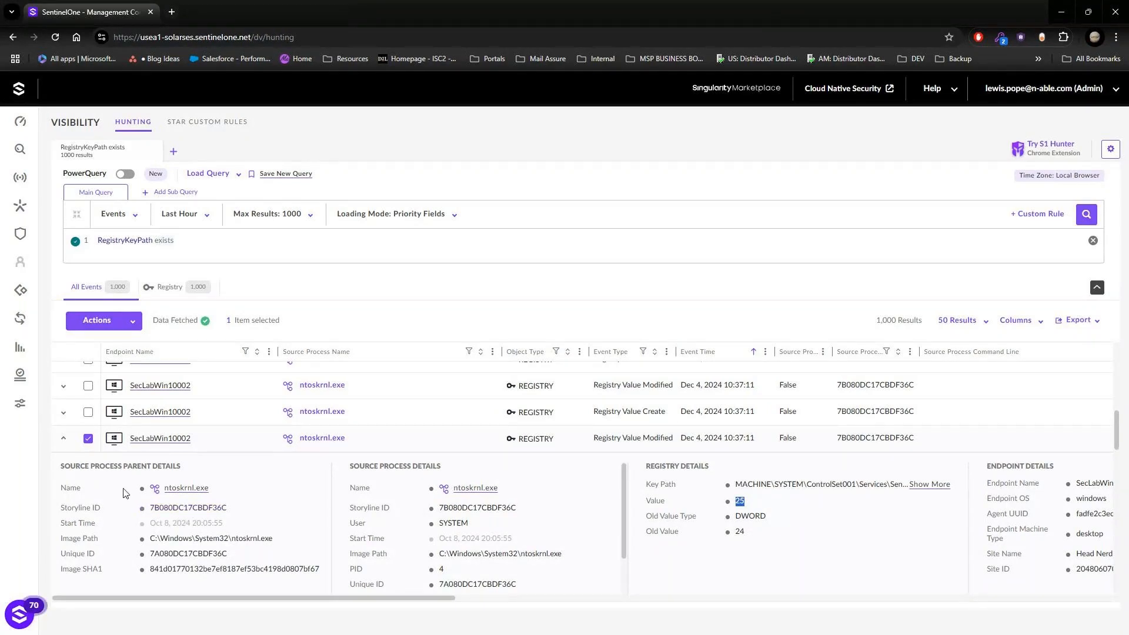
left_click(134, 325)
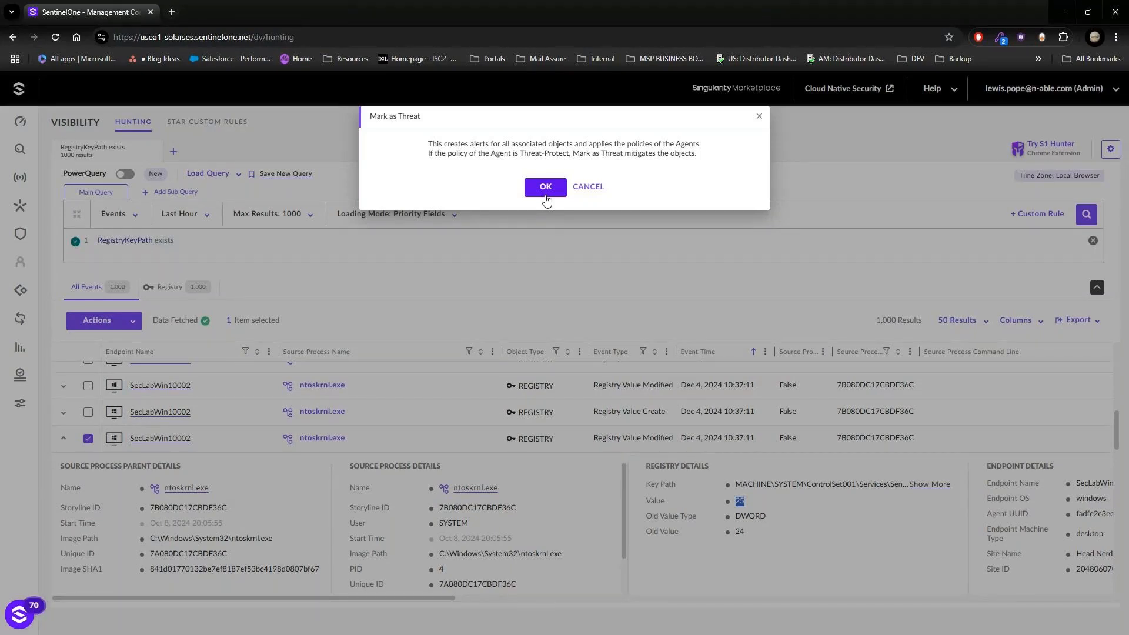
left_click(589, 187)
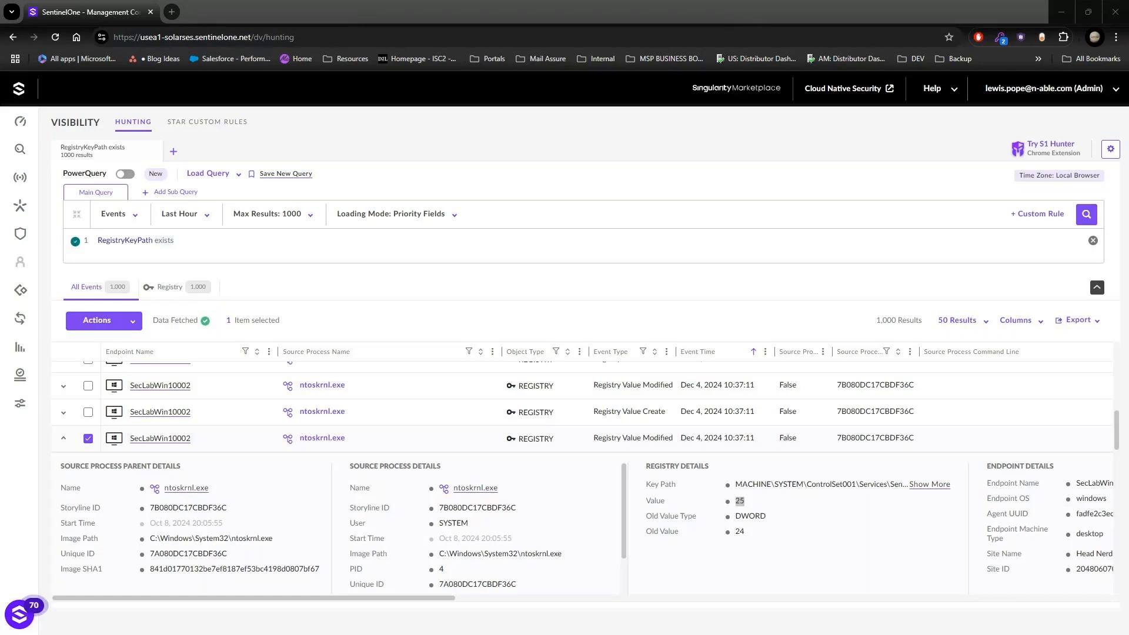
Step: Switch to the SecLabWin10002 remote desktop session, search for cmd and bring up an administrator Command Prompt
left_click_drag(1094, 632, 618, 92)
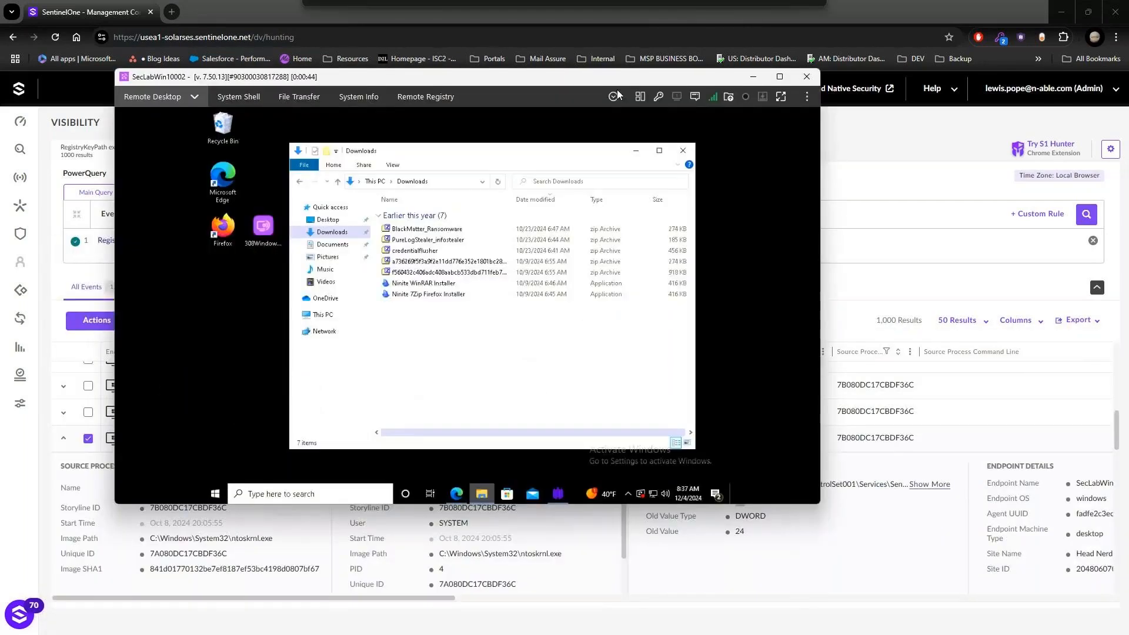
left_click(333, 493)
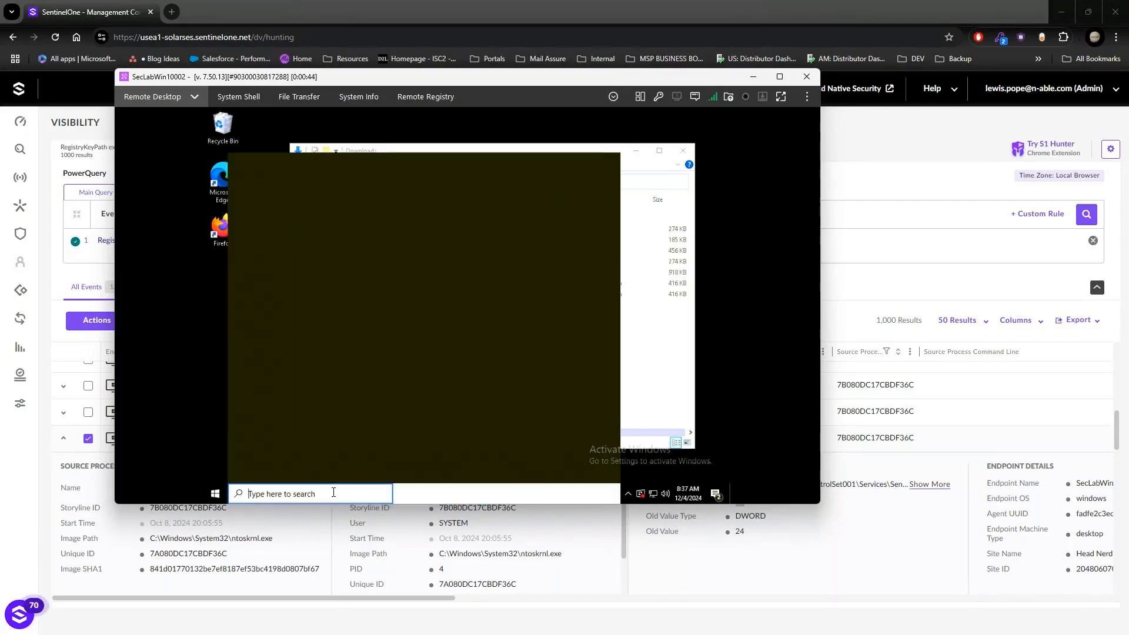
type("cmd")
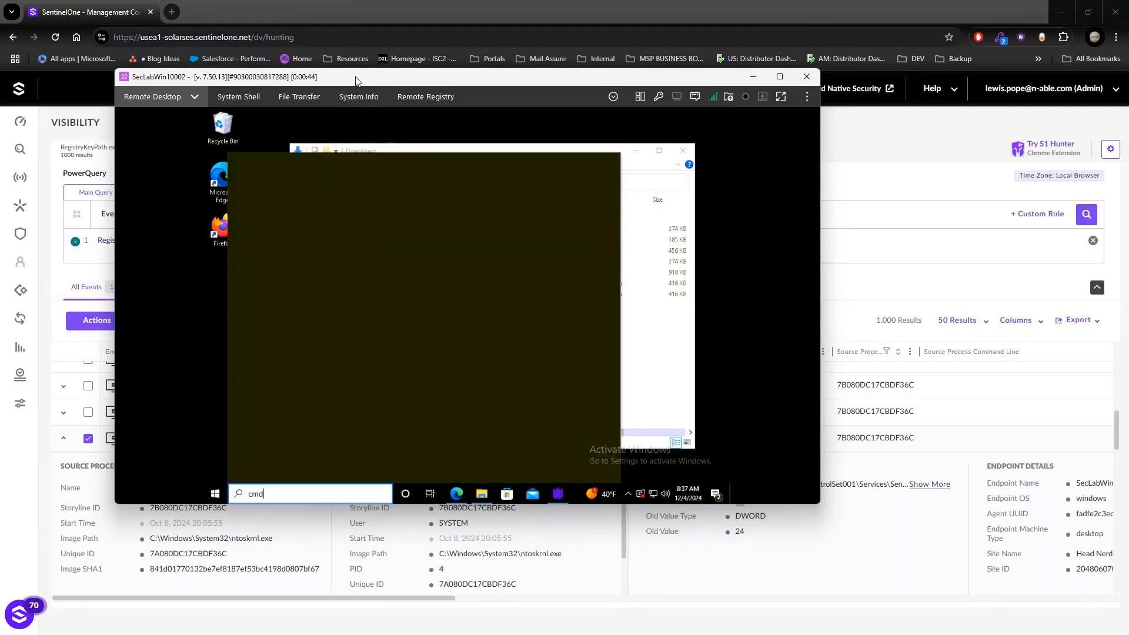
left_click_drag(356, 81, 1128, 226)
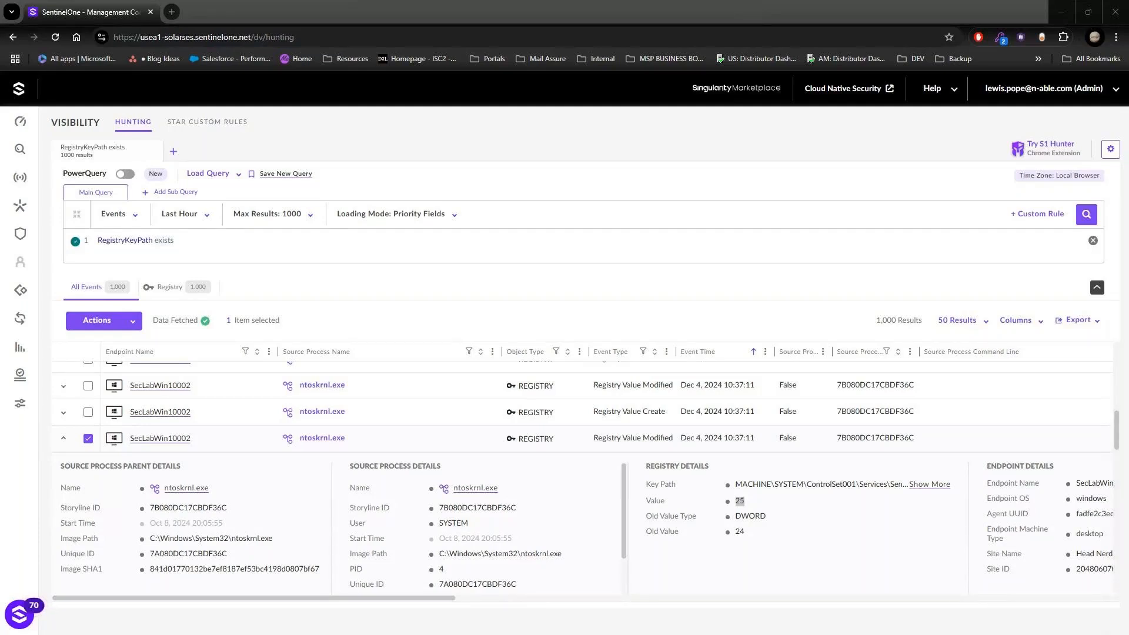
left_click_drag(1128, 329, 479, 121)
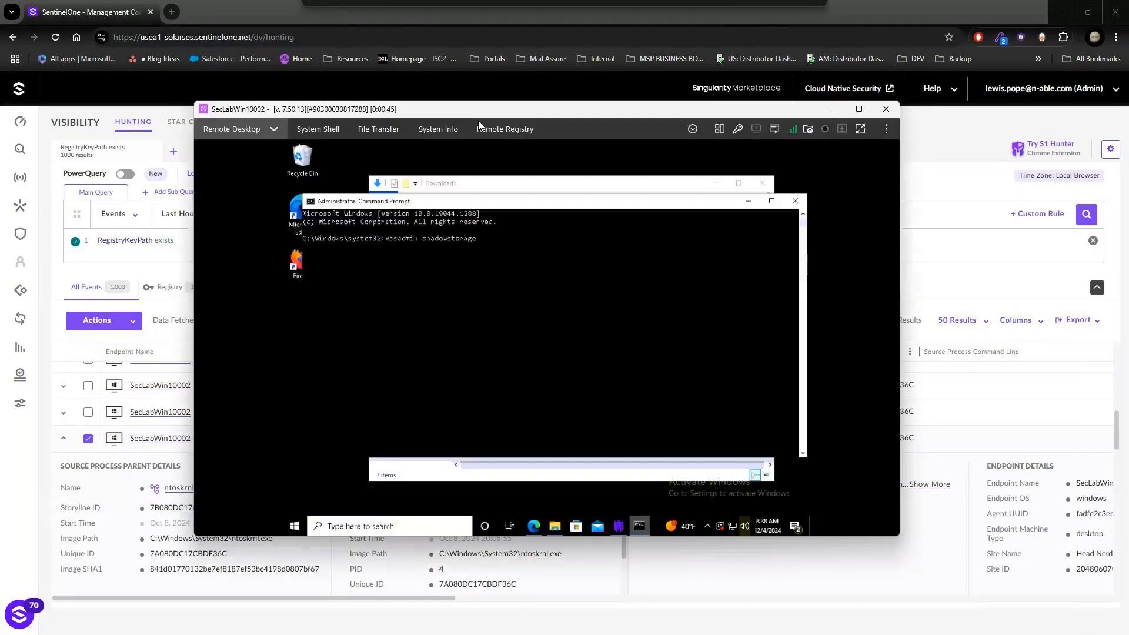
Step: Remove the shadowstorage argument from the vssadmin command and start a replacement argument beginning with "d"
left_click_drag(470, 238, 487, 239)
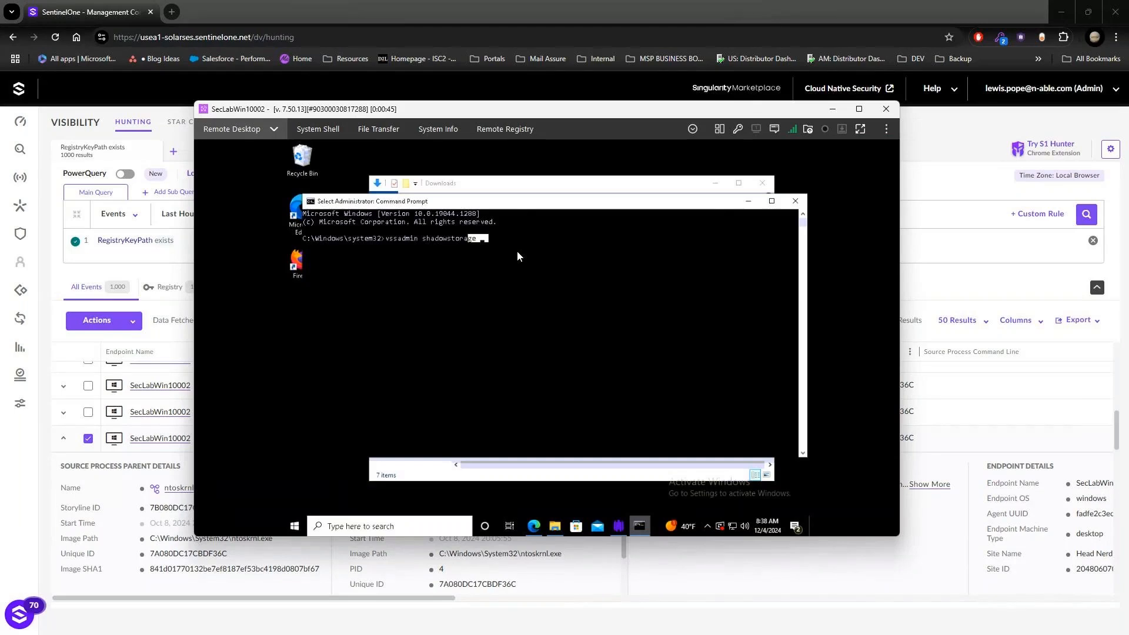
key("Escape")
key("BackSpace")
key("BackSpace")
key("BackSpace")
key("BackSpace")
key("BackSpace")
key("BackSpace")
key("BackSpace")
key("BackSpace")
key("BackSpace")
key("BackSpace")
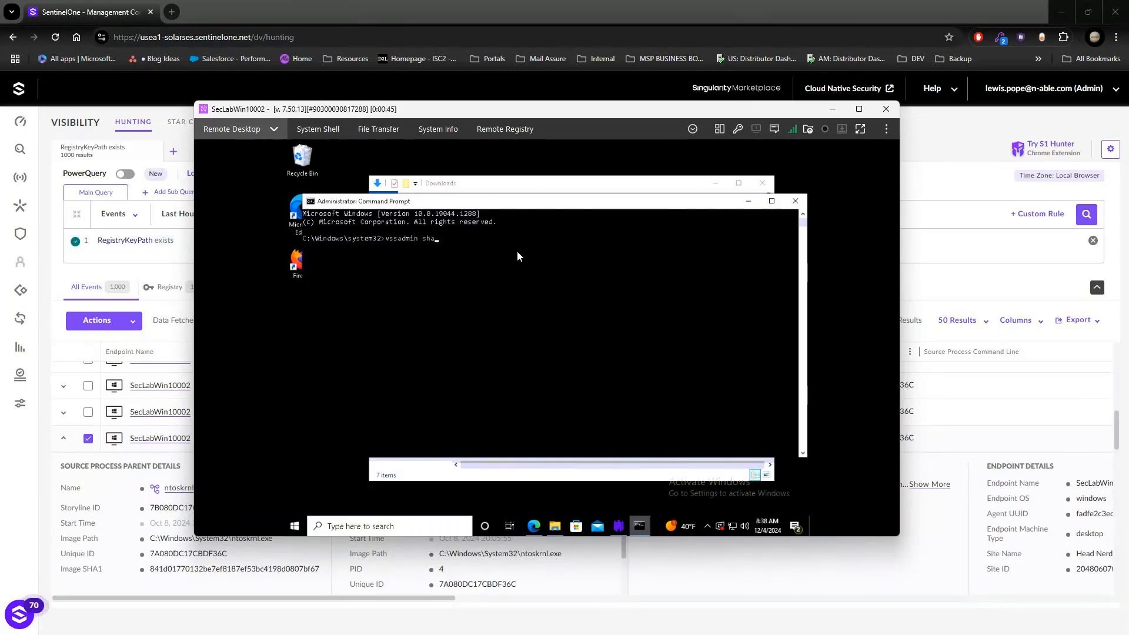
key("BackSpace")
key("BackSpace")
key("BackSpace")
key("BackSpace")
key("BackSpace")
type("n d")
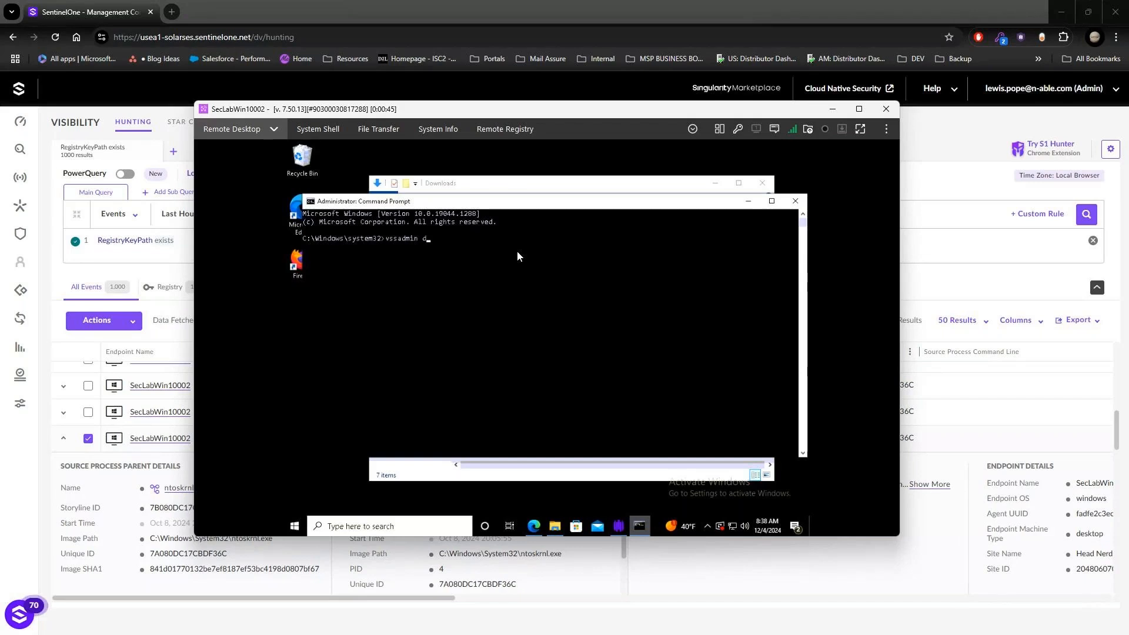
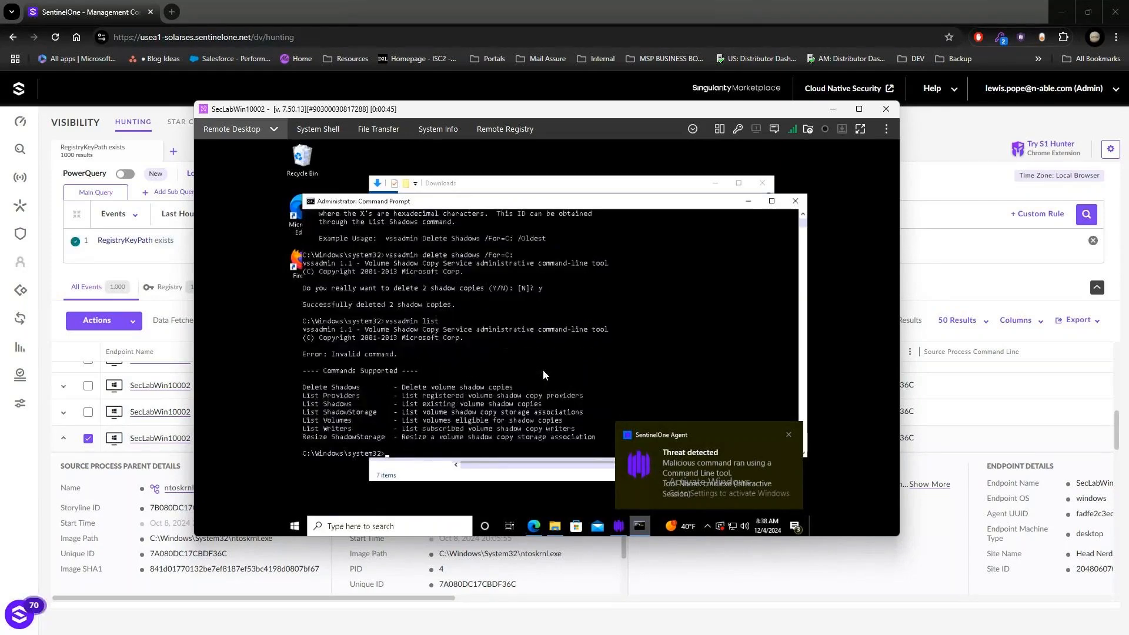
Step: List the existing volume shadow copies on the endpoint by running vssadmin list shadows
key("Up")
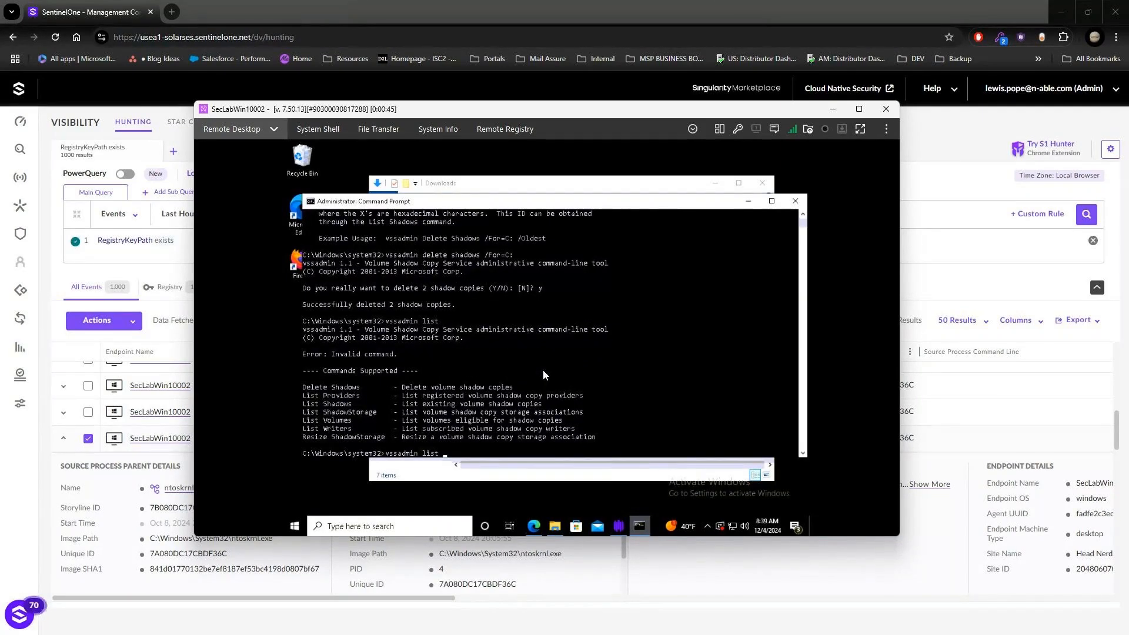
type("shadows")
key("Return")
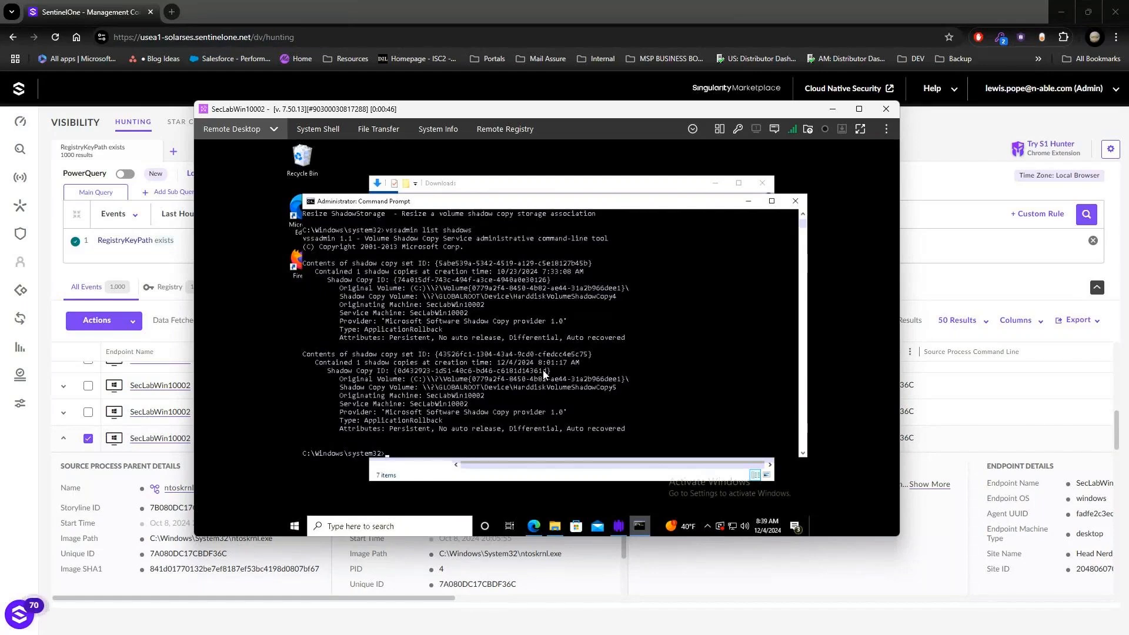
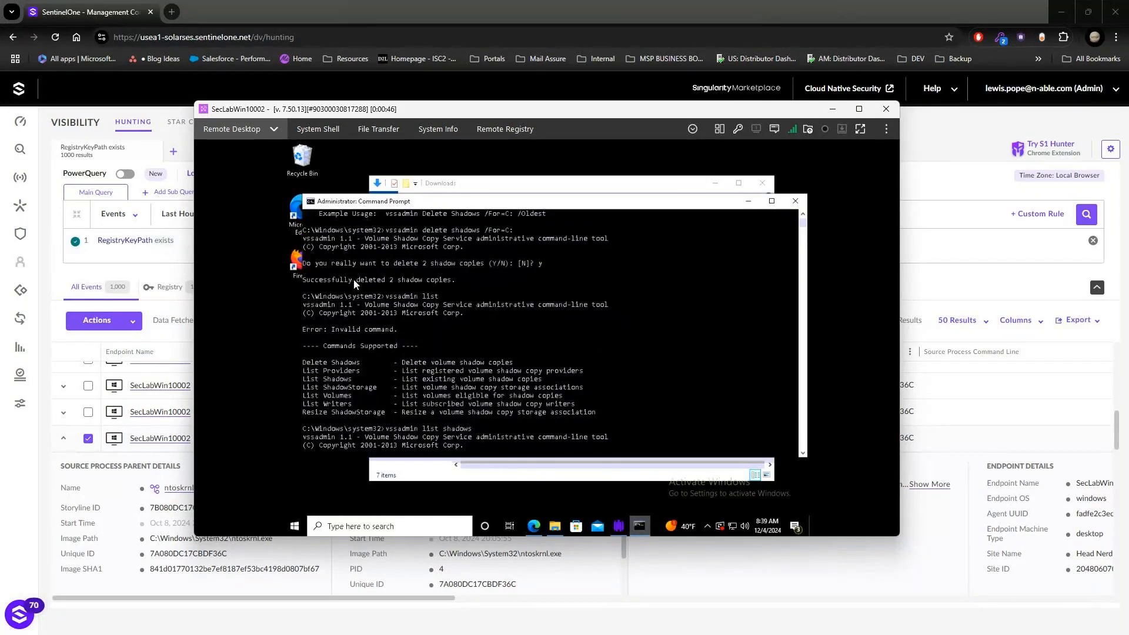
Step: Review the deletion message and the listed shadow copies in the endpoint's Command Prompt, and close that window
left_click_drag(354, 278, 468, 281)
scroll(463, 296, "down", 14)
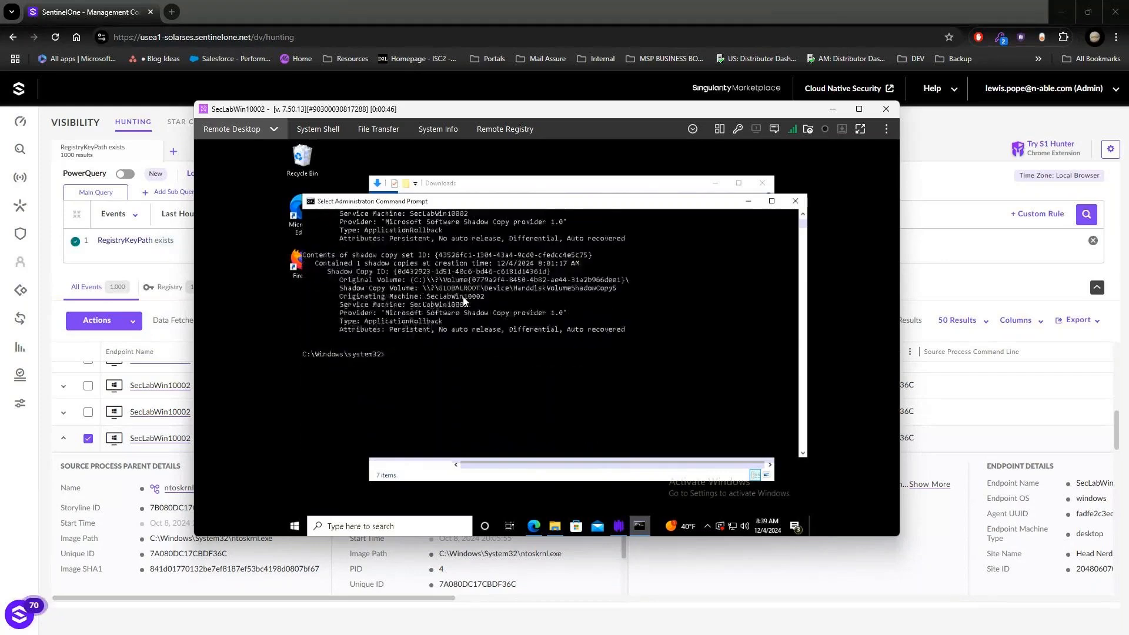
scroll(463, 297, "up", 6)
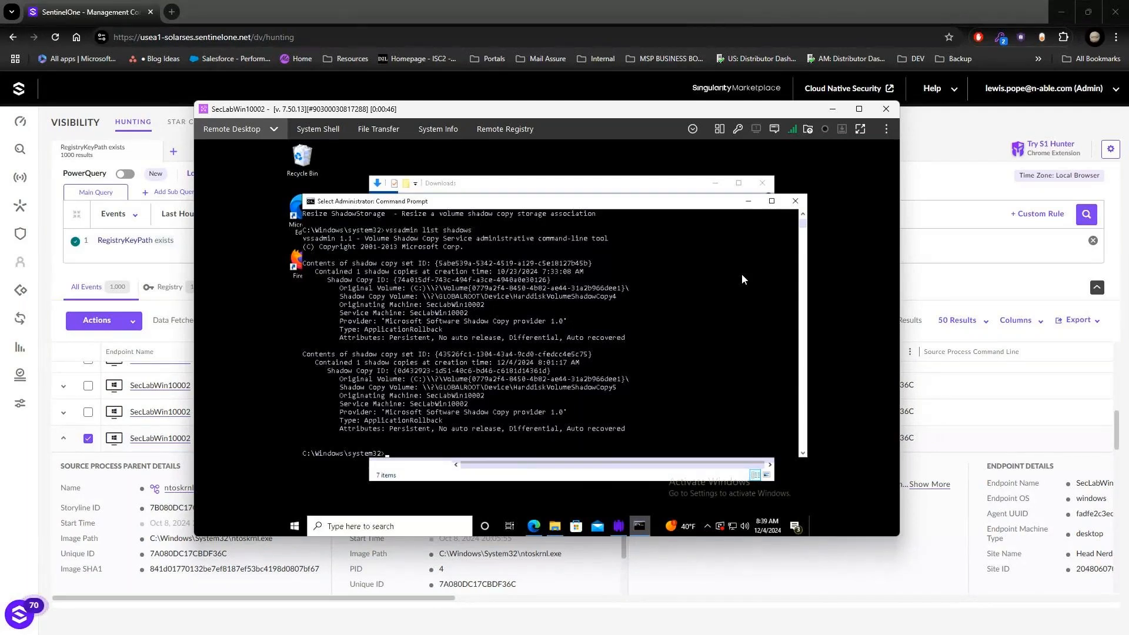
left_click(794, 207)
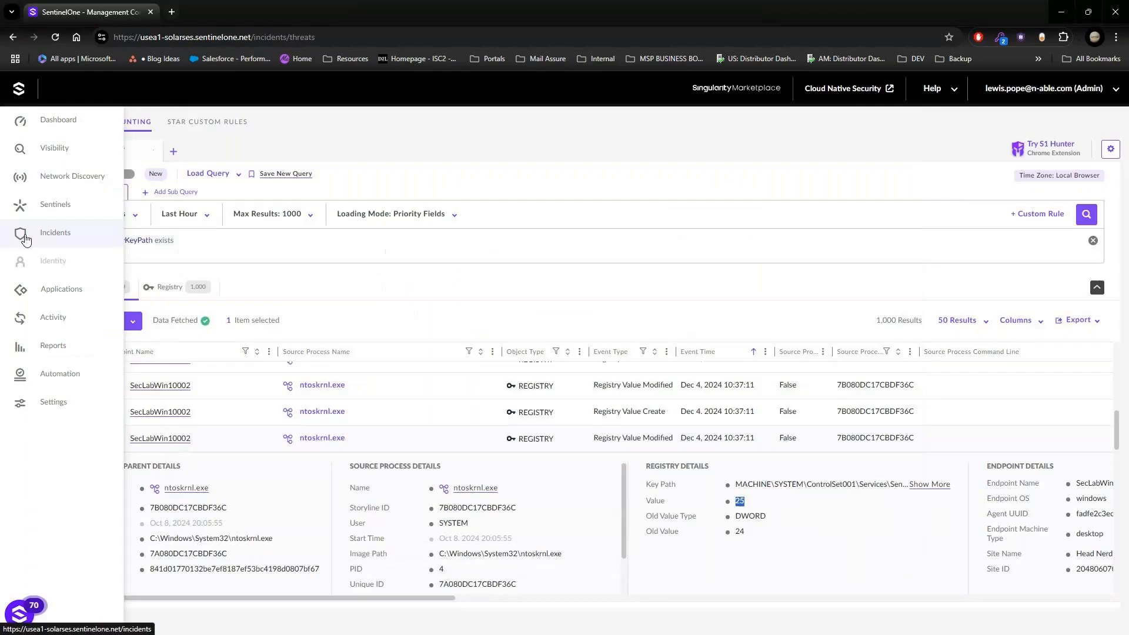
Step: Open the cmd.exe (interactive session) threat on SecLabWin10002 from the SentinelOne incidents and show its threat indicators
left_click(24, 235)
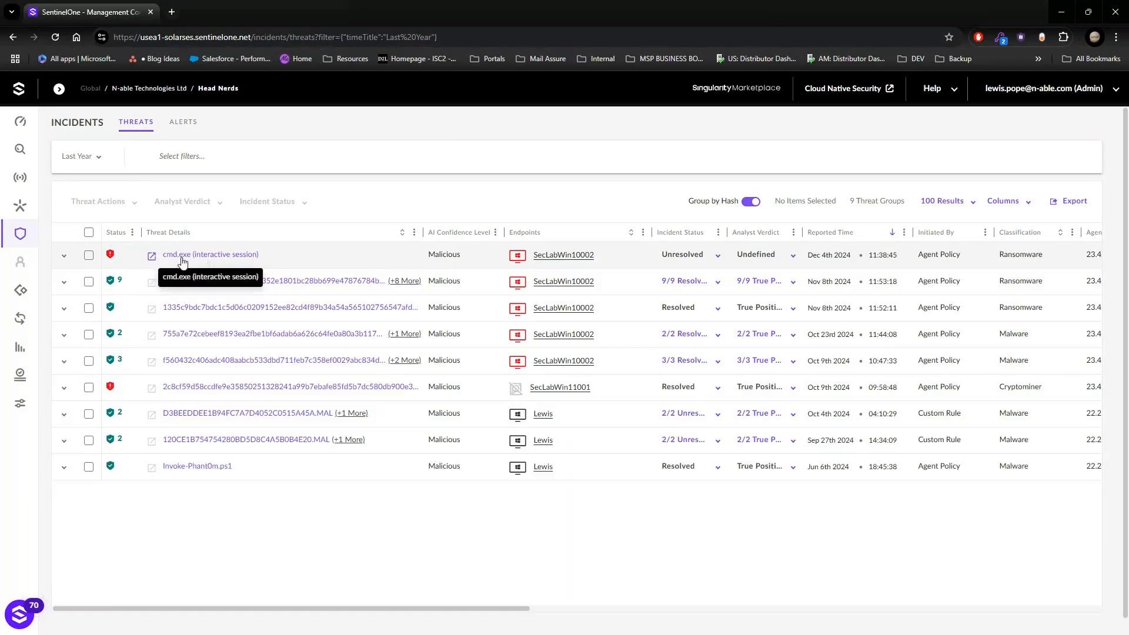
left_click(224, 260)
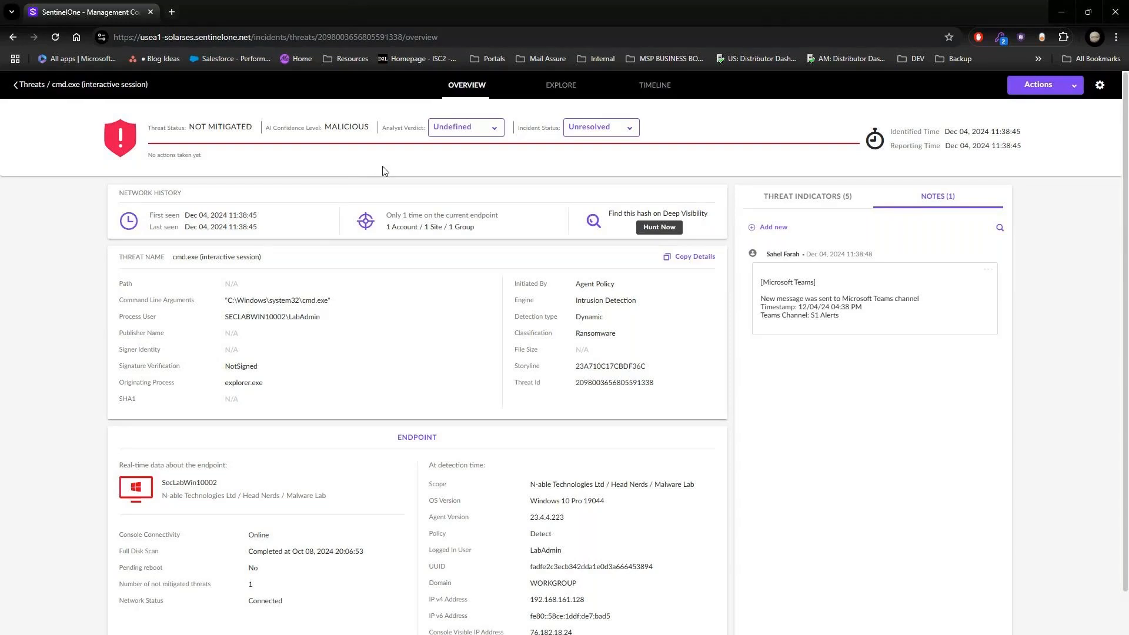
left_click(810, 203)
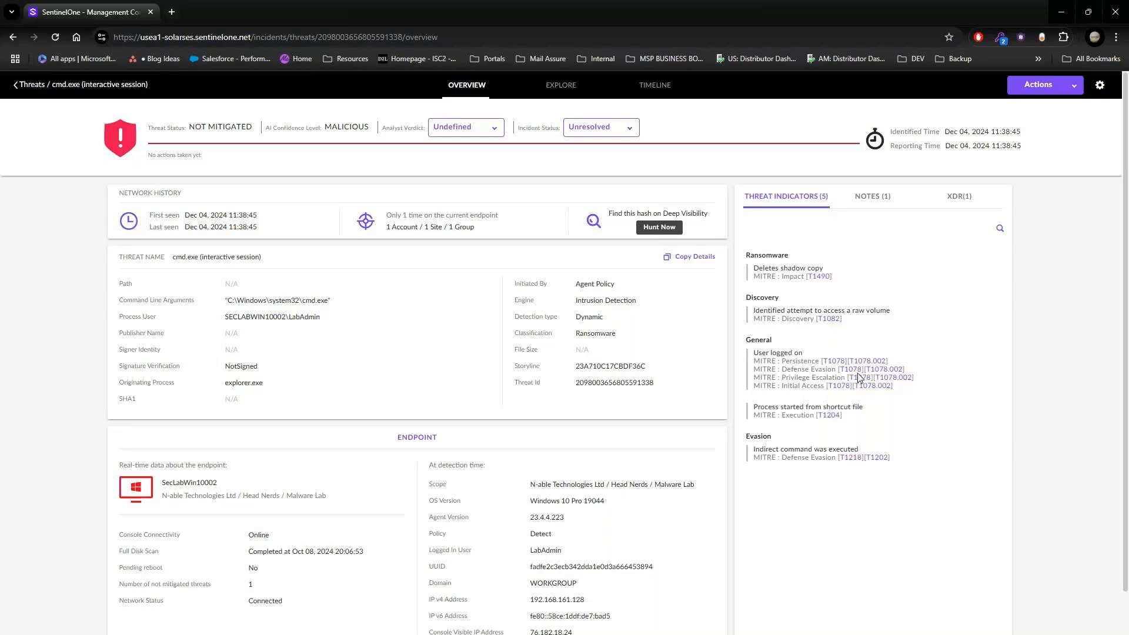
Step: Read the procedure examples, mitigations and detection on the linked MITRE ATT&CK page for T1078, and return to the threat's indicators
left_click(836, 365)
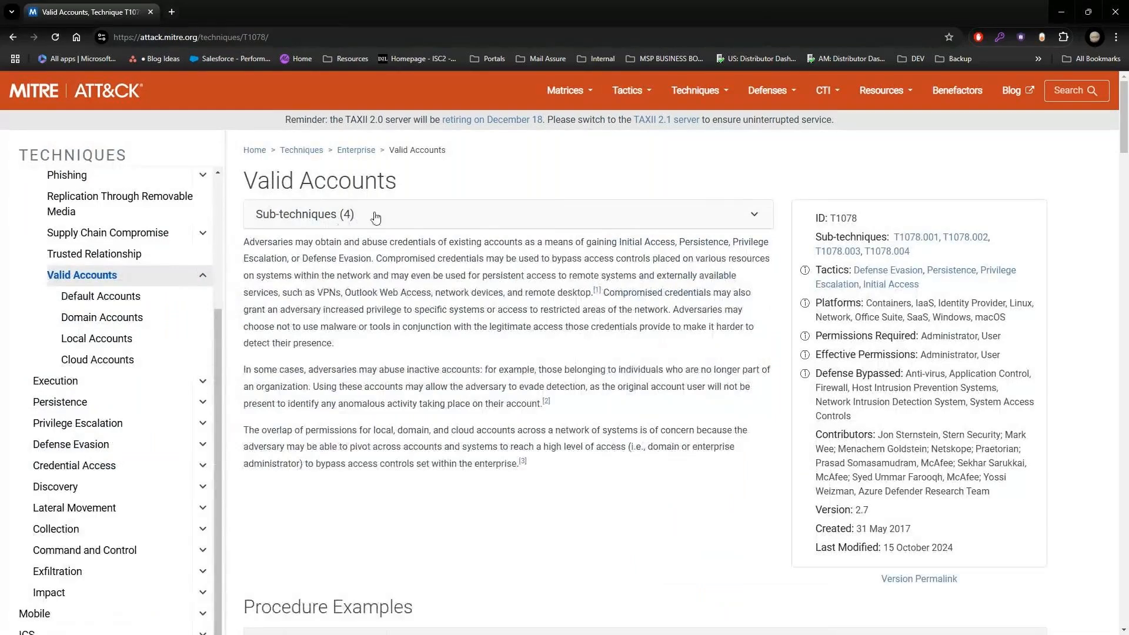
left_click(374, 217)
left_click(374, 216)
scroll(406, 245, "down", 5)
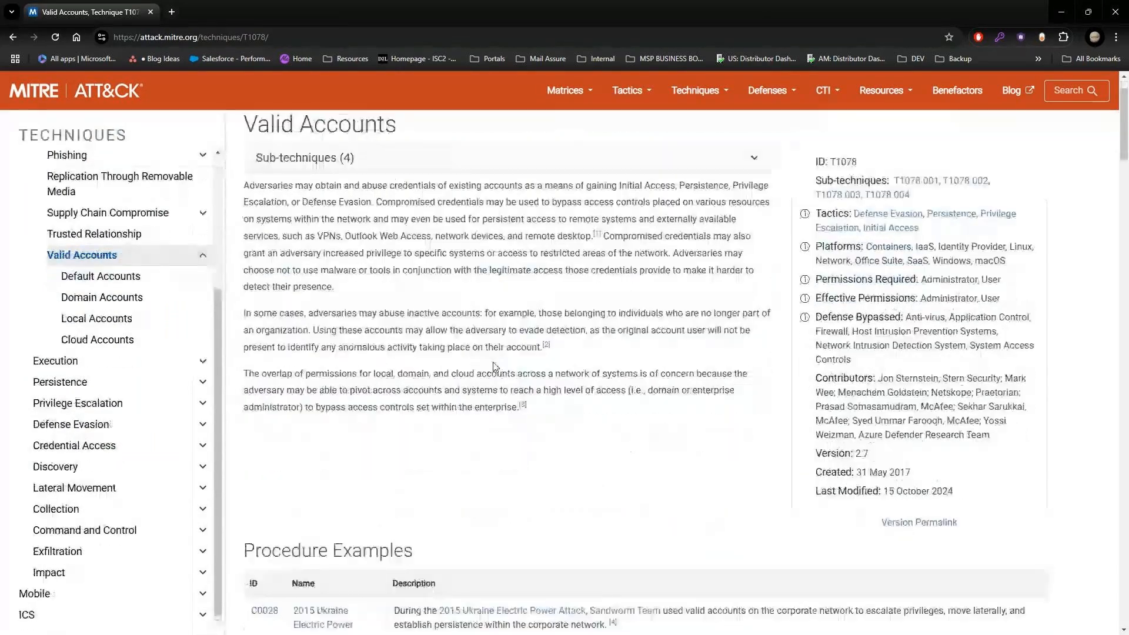
scroll(495, 367, "down", 2)
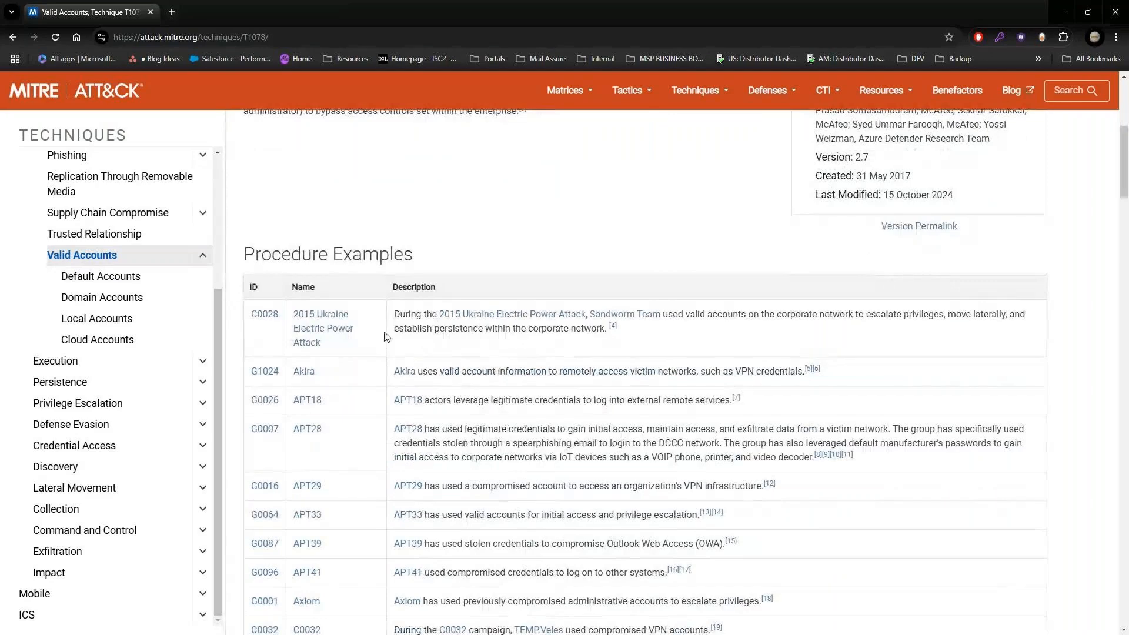
scroll(388, 406, "down", 2)
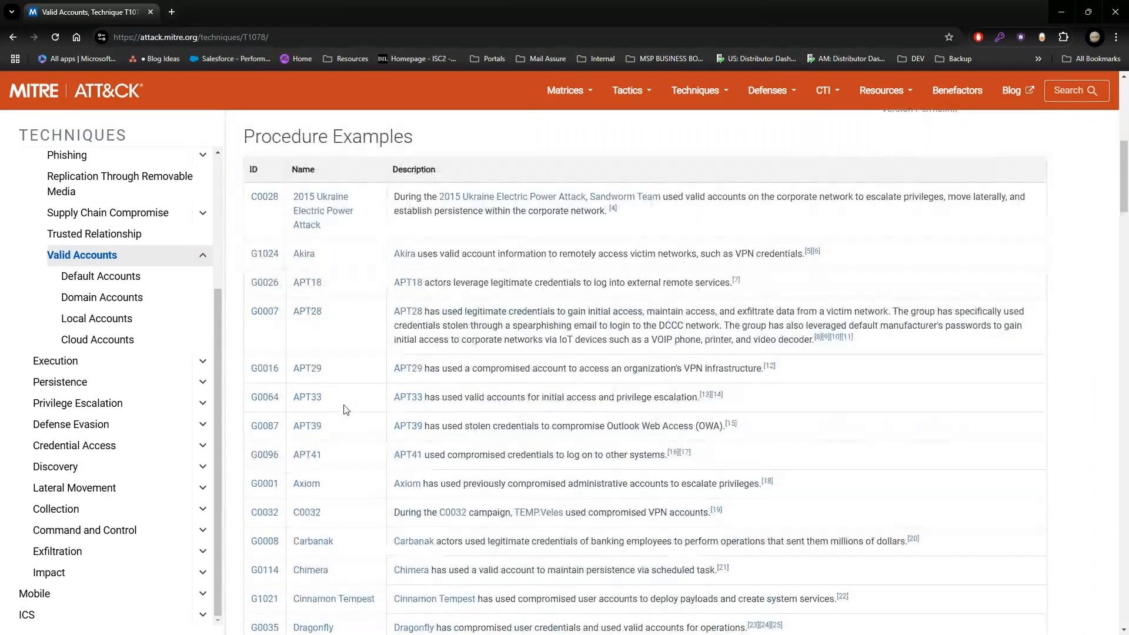
scroll(345, 408, "down", 2)
scroll(346, 410, "down", 15)
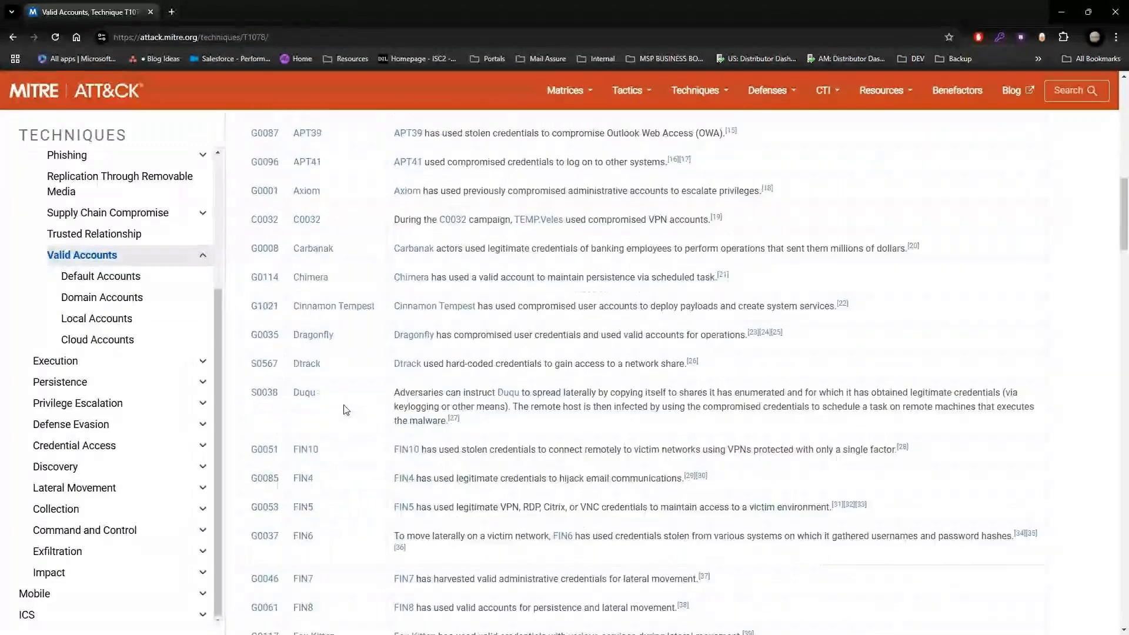
scroll(366, 408, "down", 14)
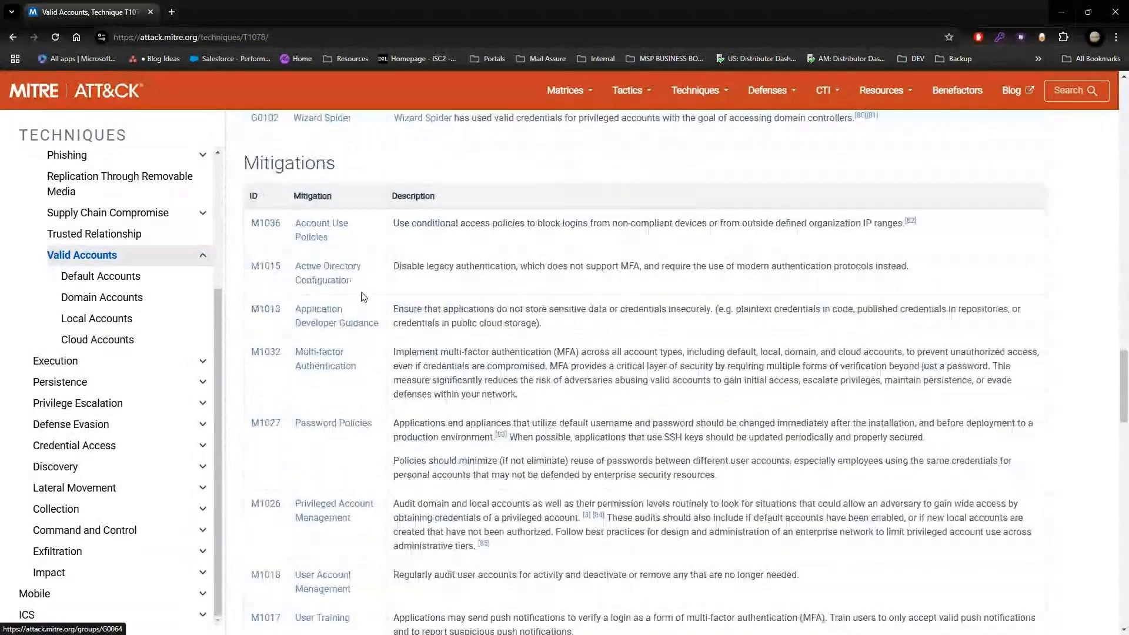
scroll(432, 360, "down", 5)
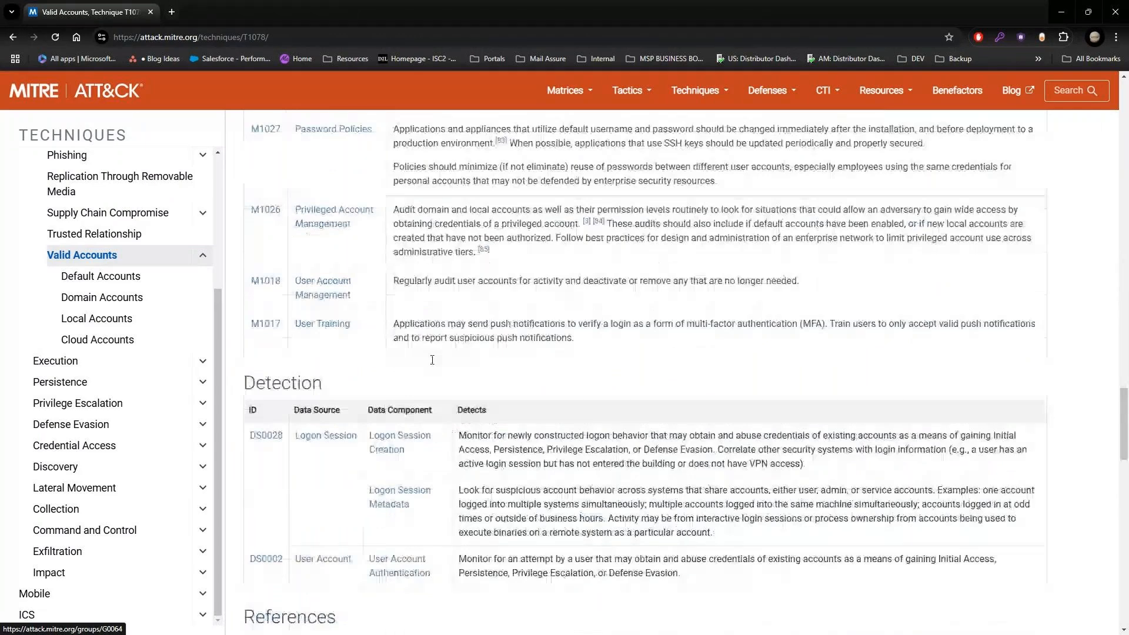
scroll(432, 360, "down", 2)
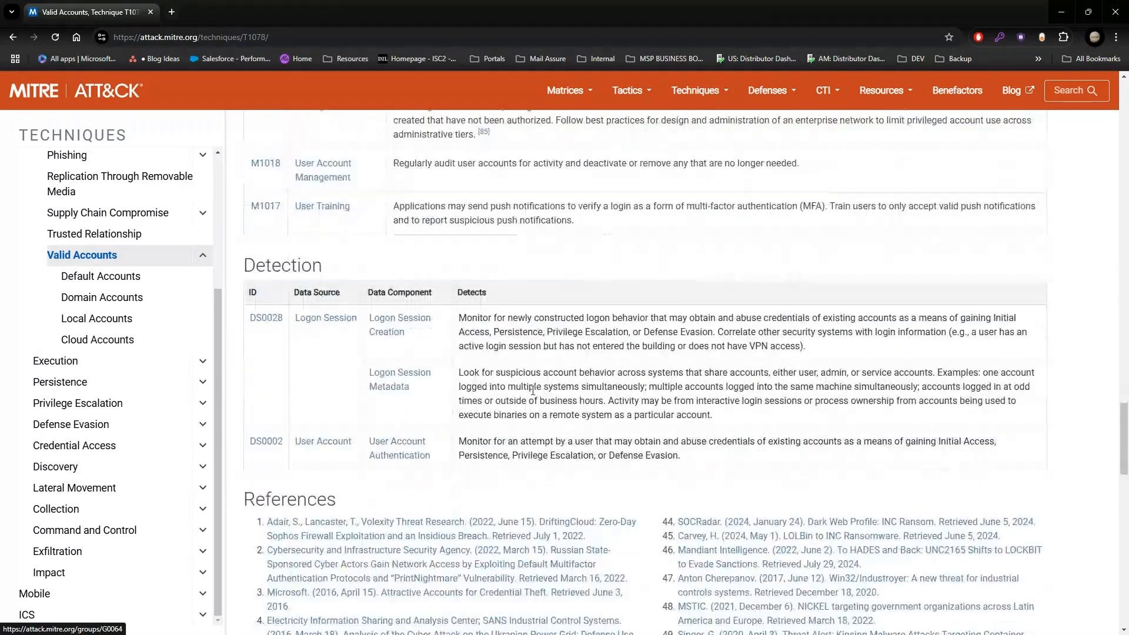
left_click(14, 41)
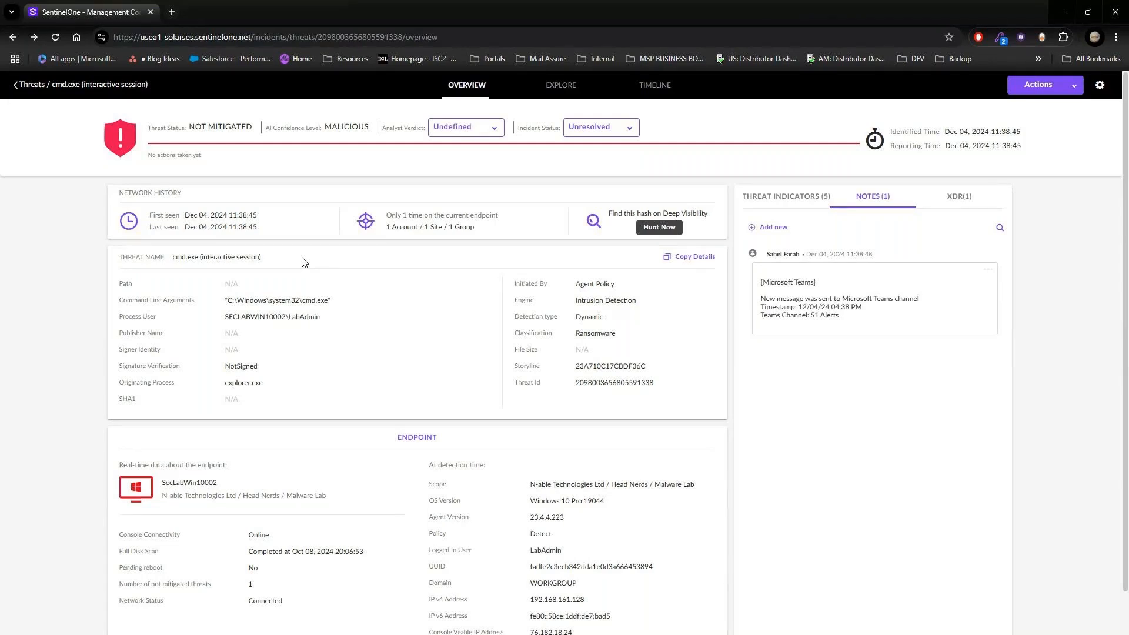
left_click(769, 200)
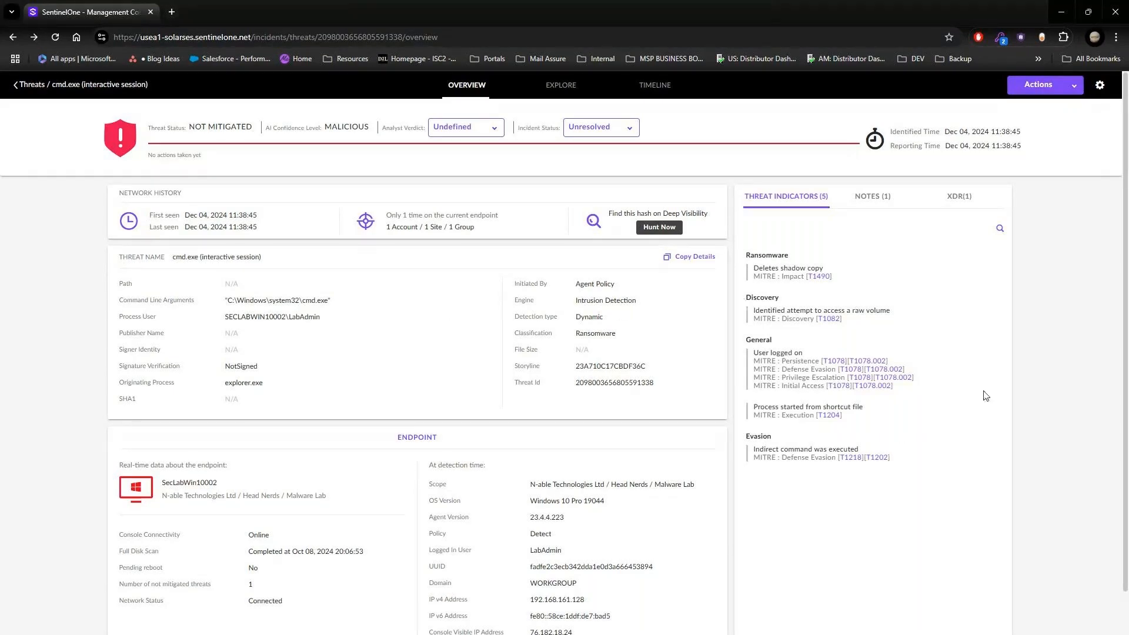
Step: Select the Kill, Quarantine, Remediate and Rollback mitigation actions for the cmd.exe threat and choose to mark it as resolved
left_click(1071, 86)
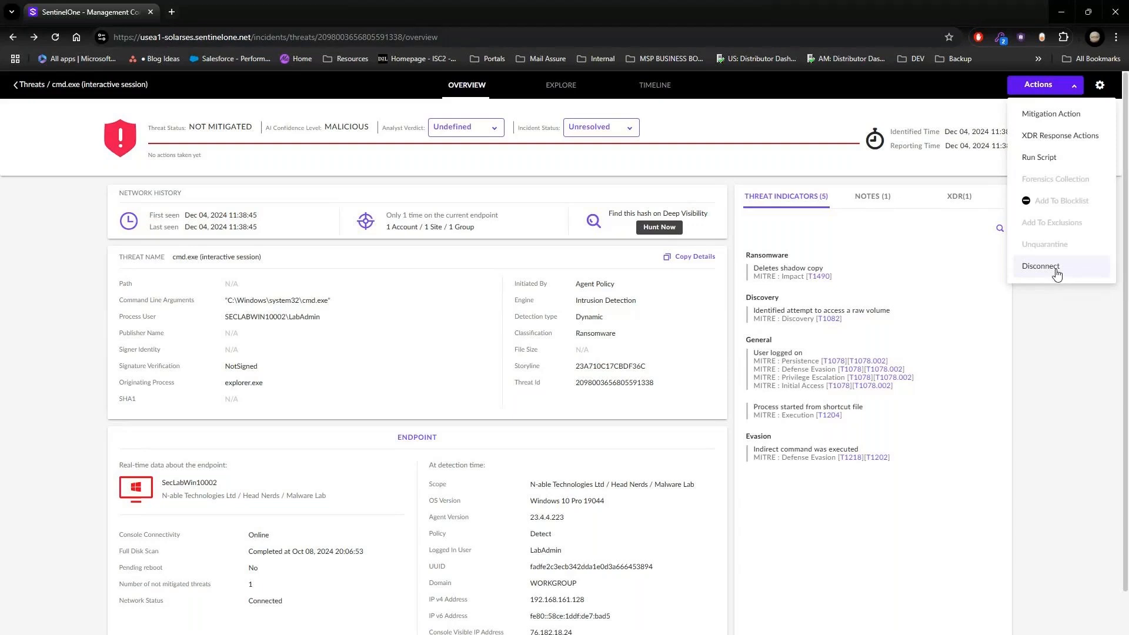
left_click(1004, 314)
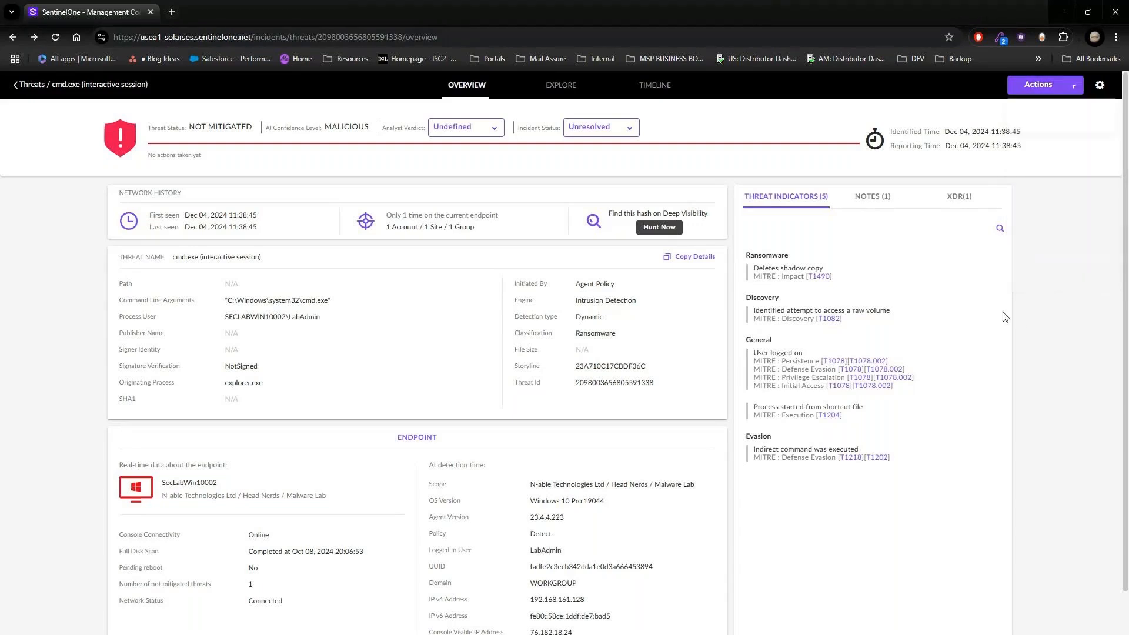
left_click(1072, 88)
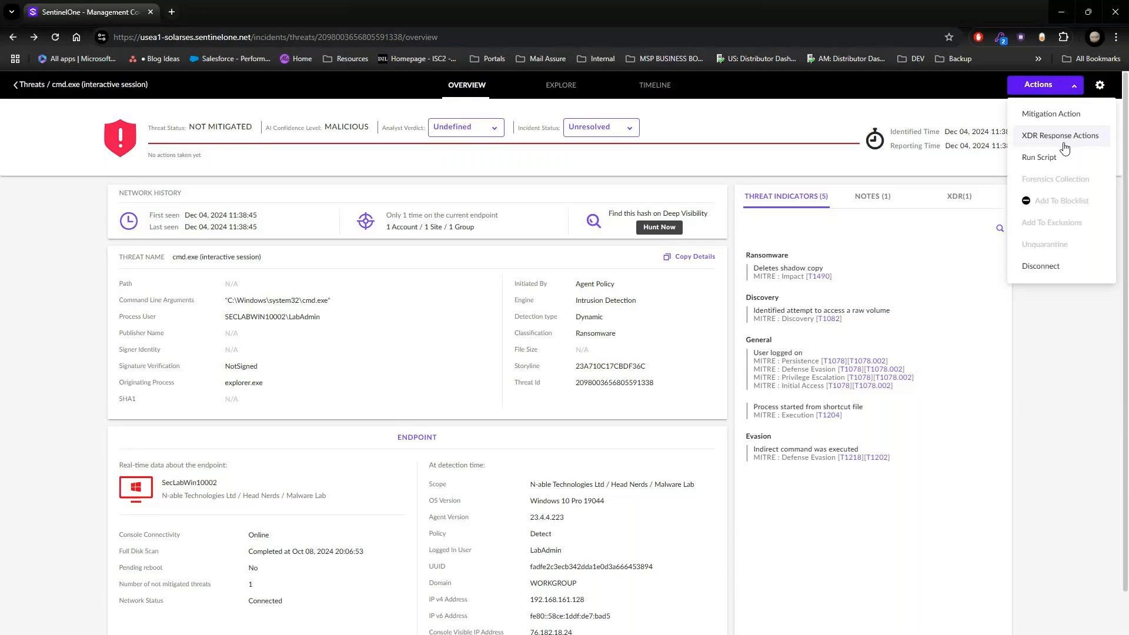
left_click(1051, 119)
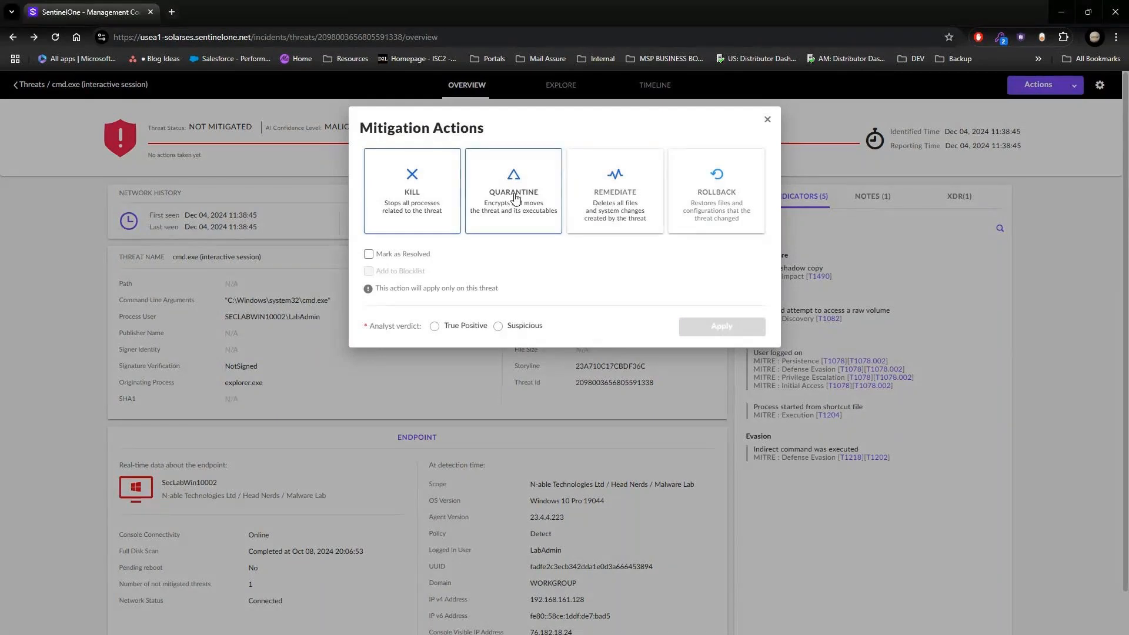
left_click(369, 254)
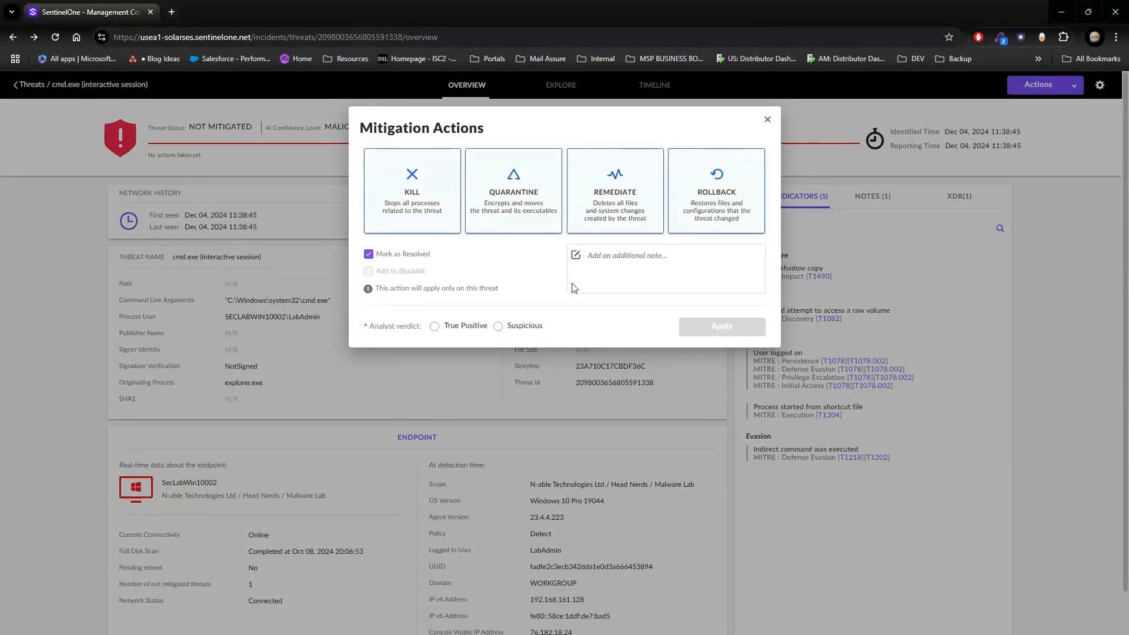
Step: Add the note "Test Masterclass", set the analyst verdict to True Positive and apply the mitigation actions
left_click(610, 266)
type("Test")
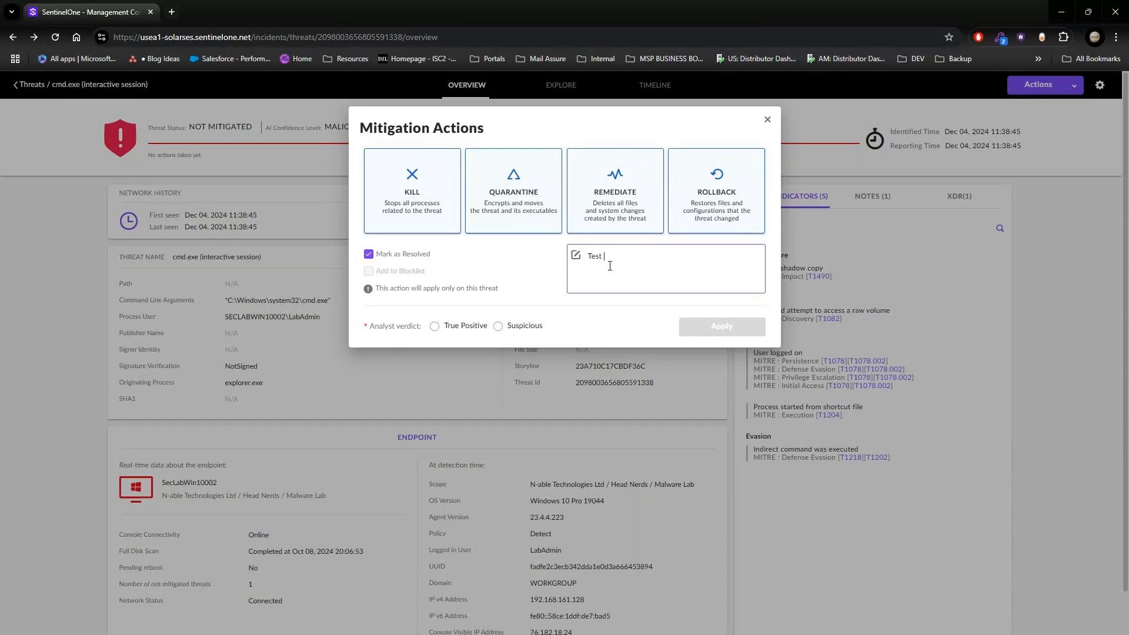
type(" Masterclass")
left_click(435, 327)
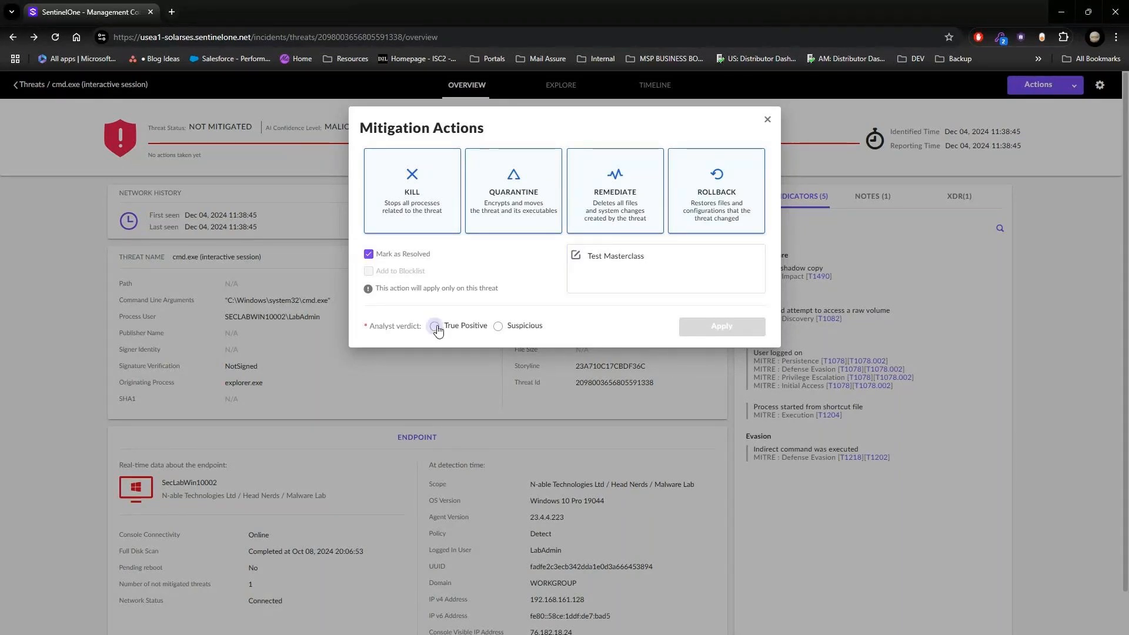
left_click(436, 327)
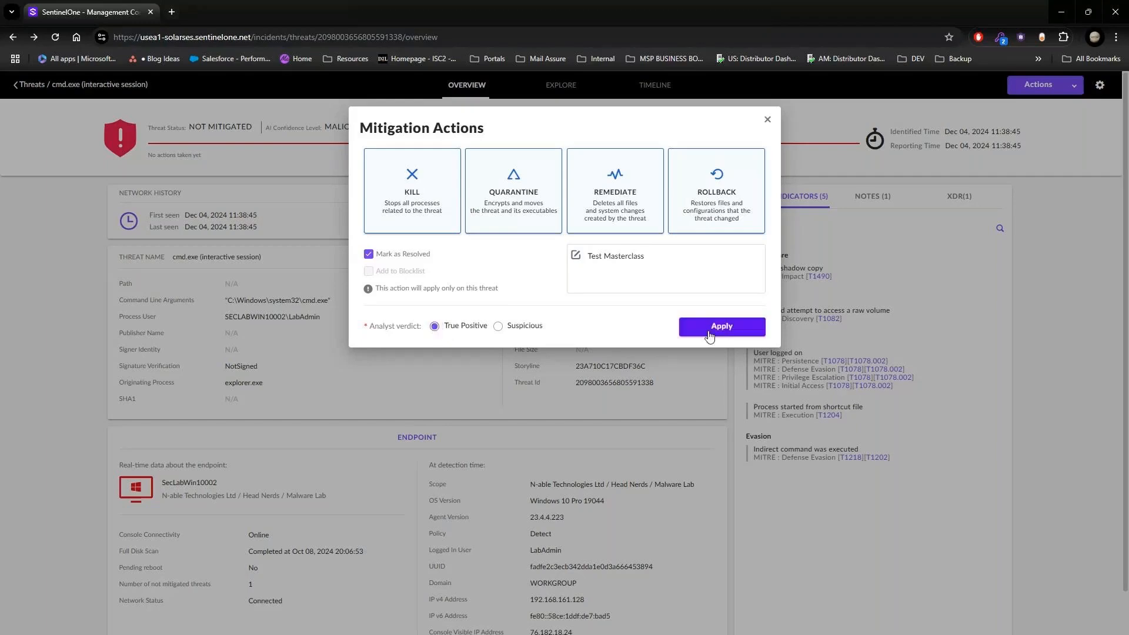
left_click(710, 327)
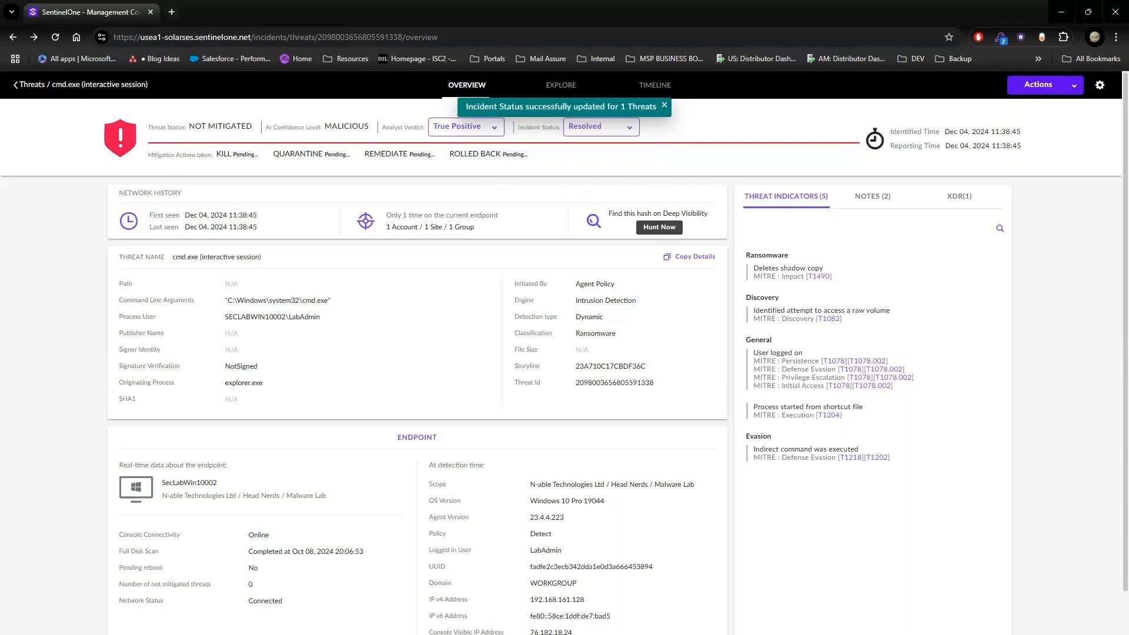
Step: Switch to the SecLabWin10002 remote session, check the threat's mitigation status in the SentinelOne agent, and close the agent window and its notification
key("alt+Tab")
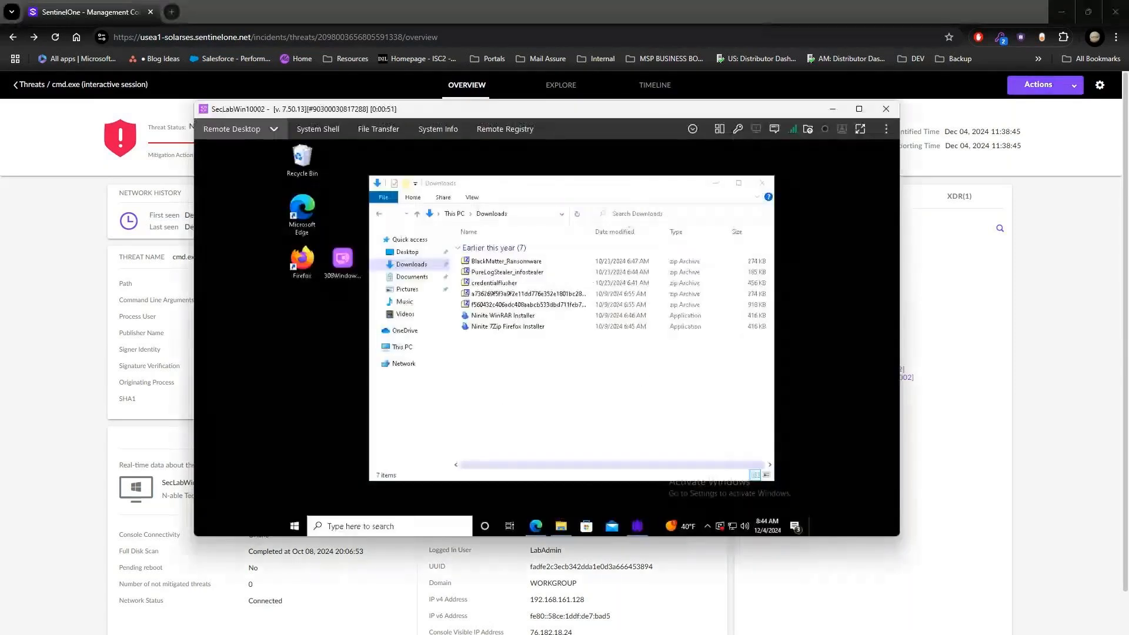
left_click(708, 527)
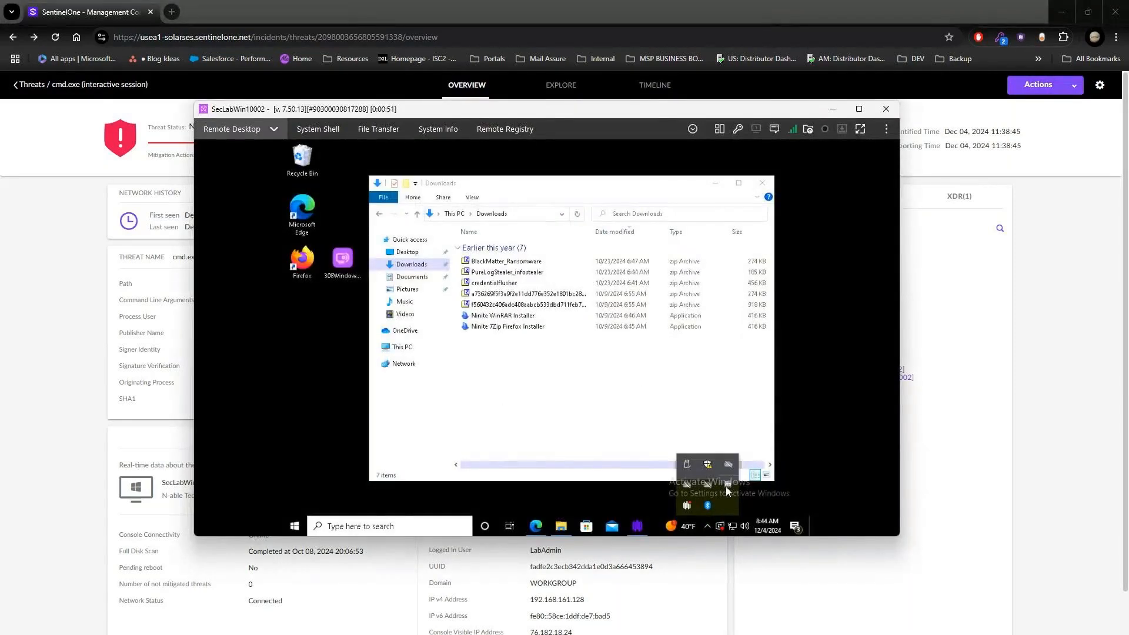
left_click(715, 505)
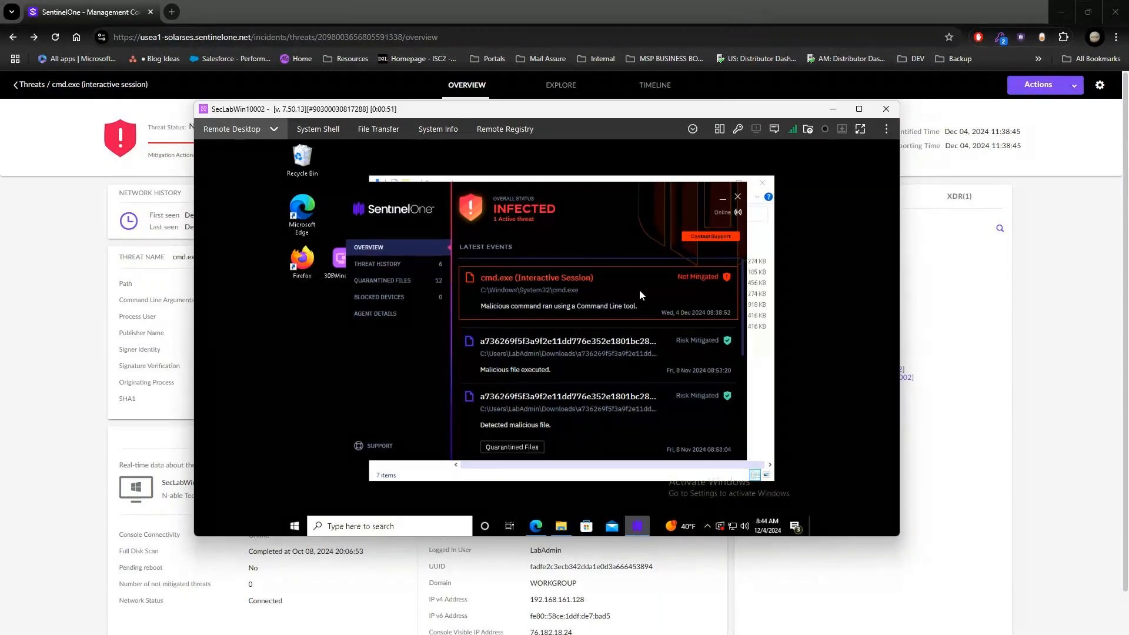
left_click(756, 383)
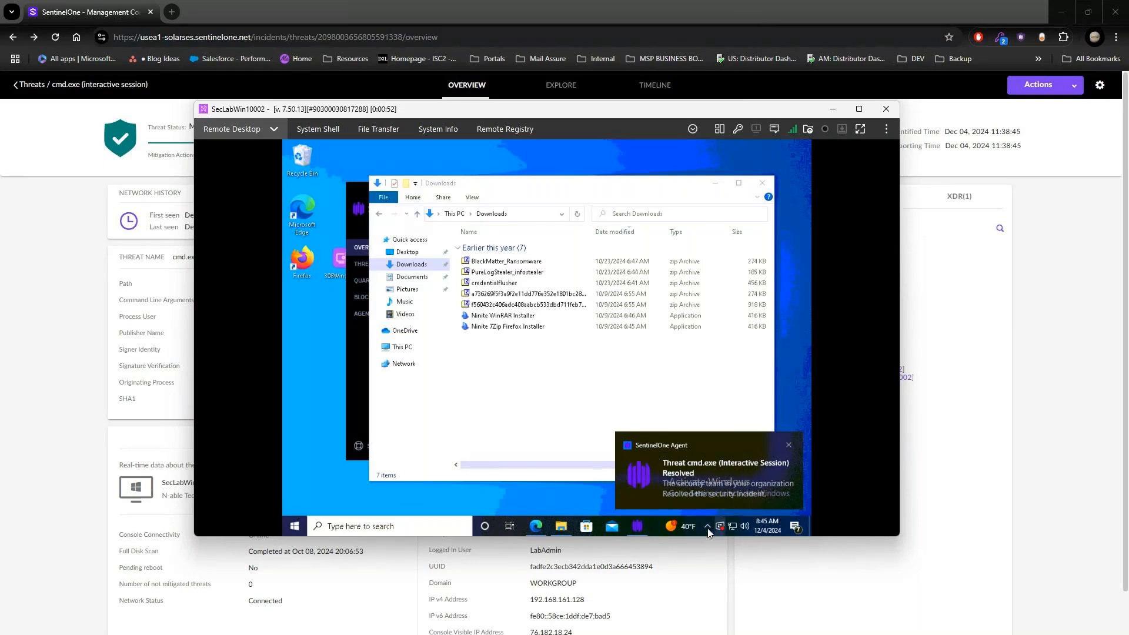
left_click(642, 528)
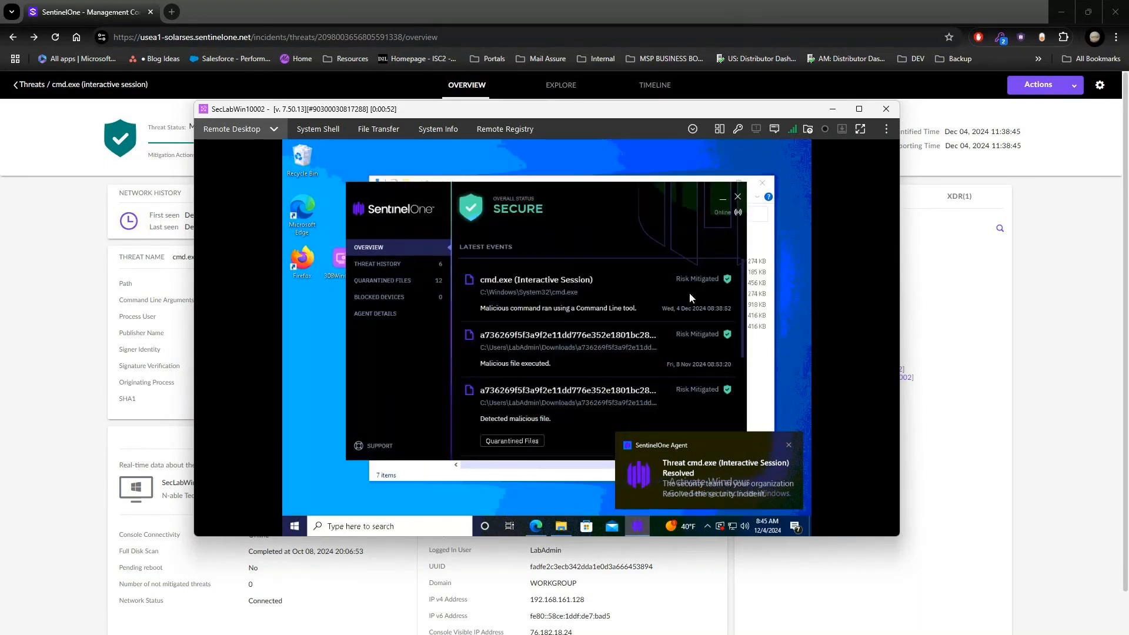
left_click(737, 197)
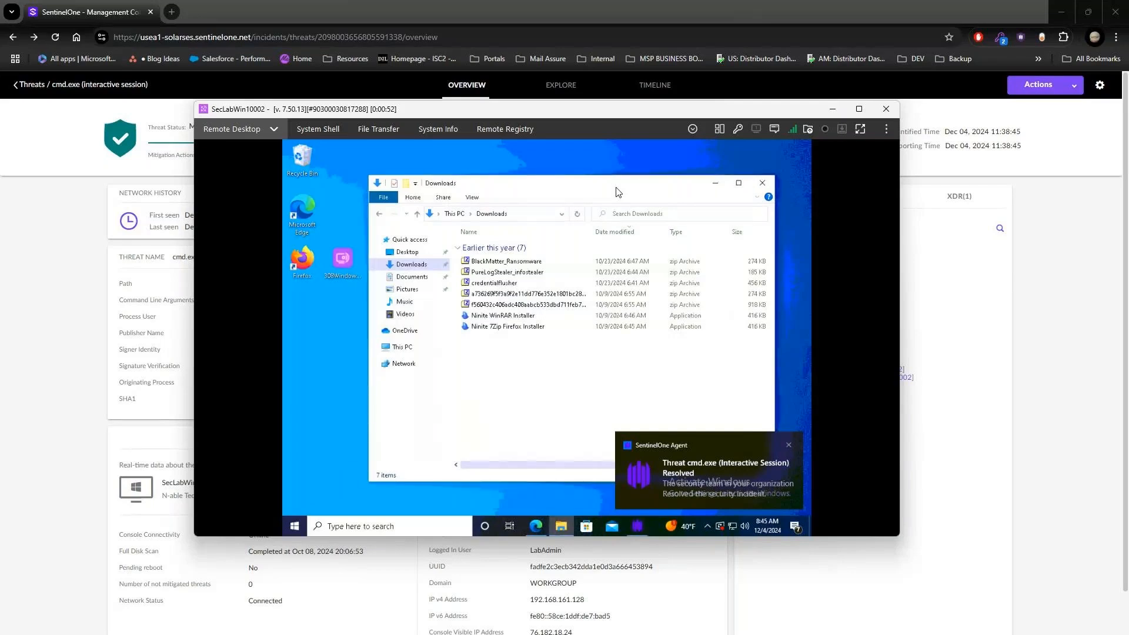
left_click(794, 449)
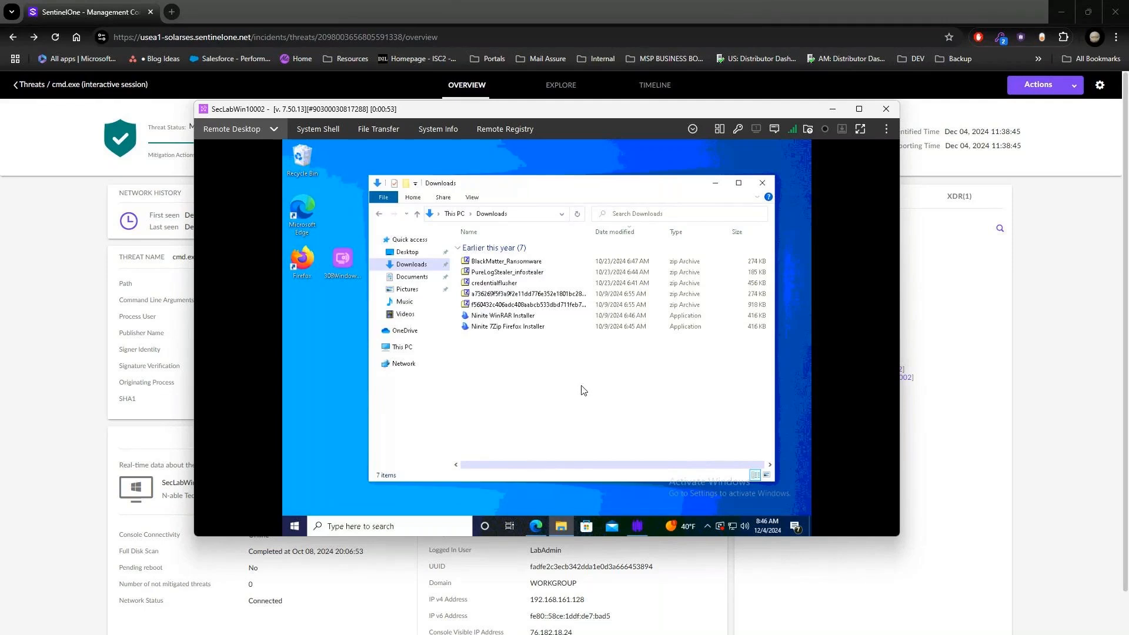
Step: Show the MalwareBazaar database browse page in Microsoft Edge on the endpoint, pointing out its address
left_click(533, 529)
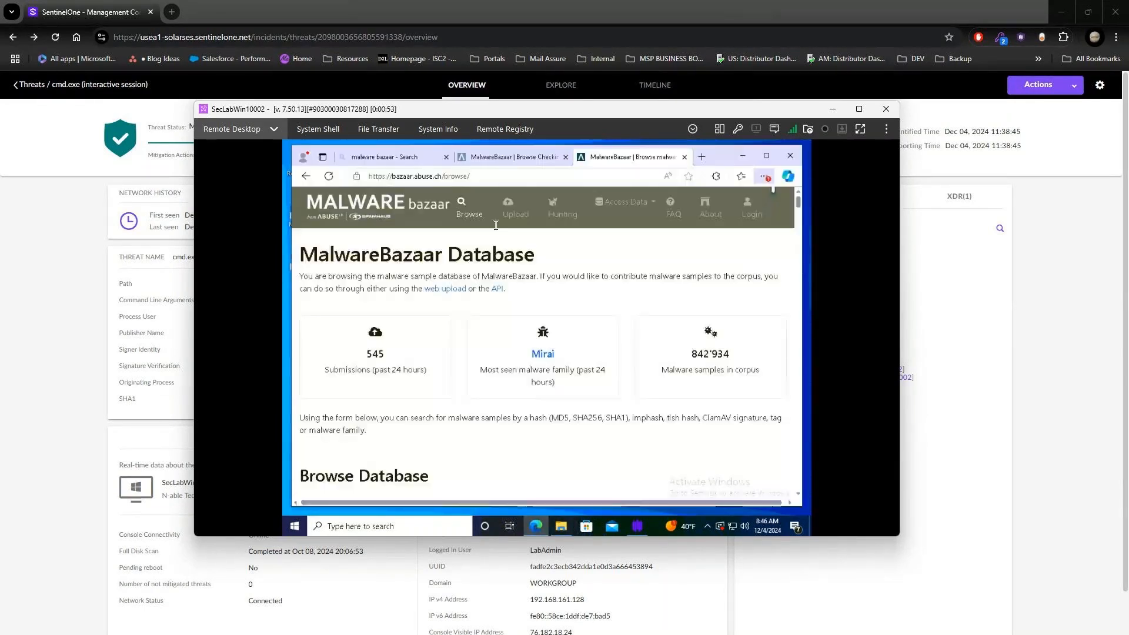
left_click(488, 178)
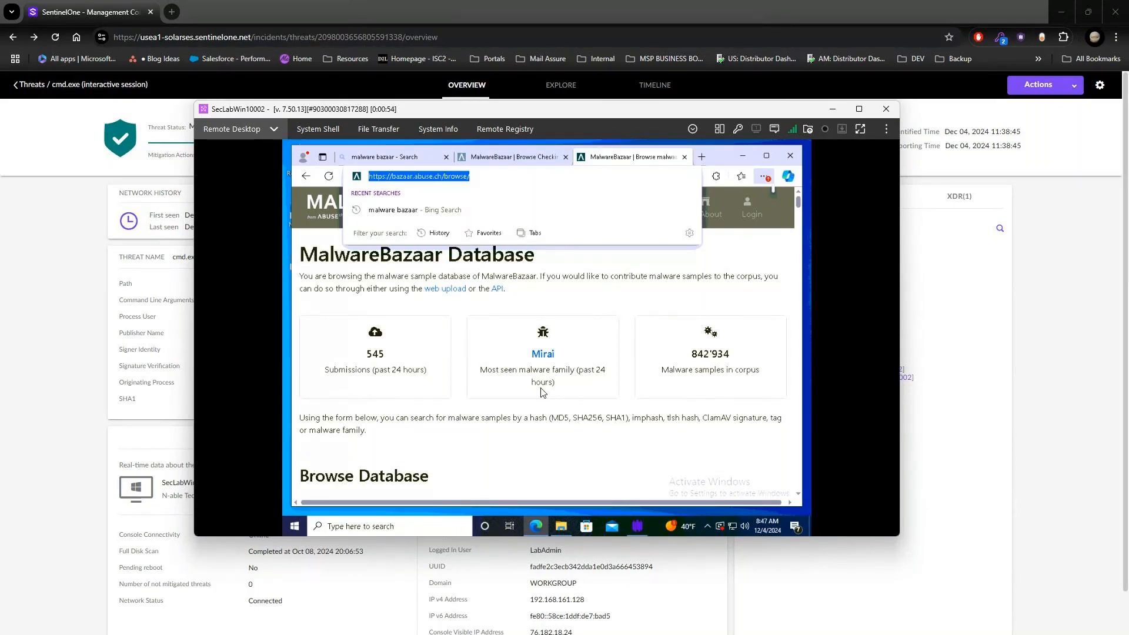
left_click(651, 161)
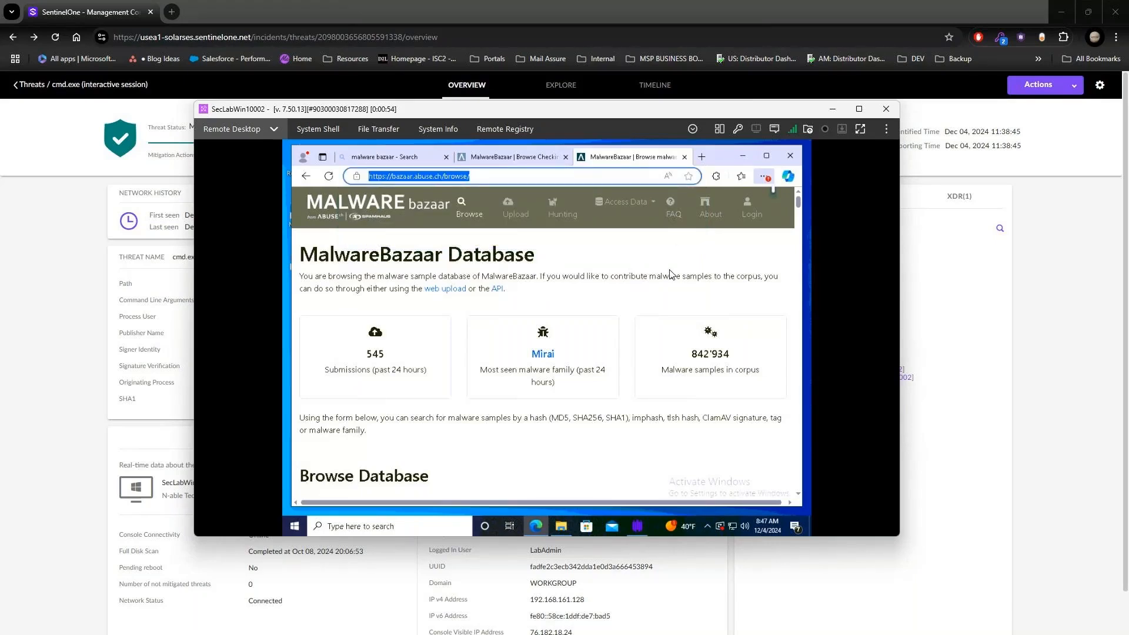
Step: Look over the MalwareBazaar sample list, minimize the browser and open the BlackMatter_Ransomware archive from the Downloads folder
scroll(580, 345, "down", 5)
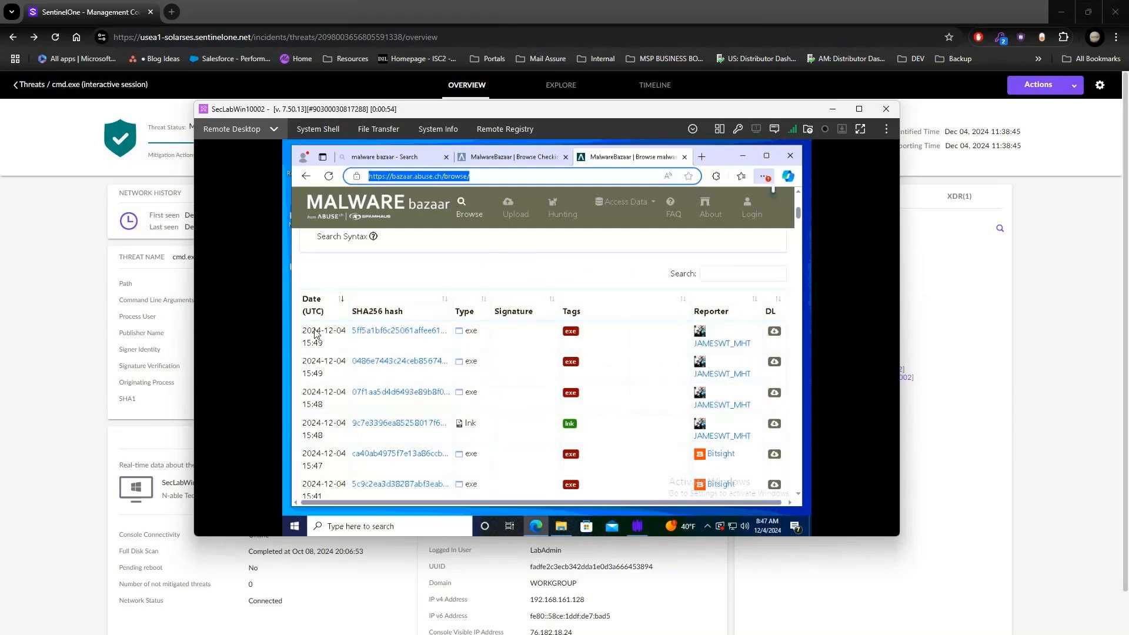
left_click(744, 158)
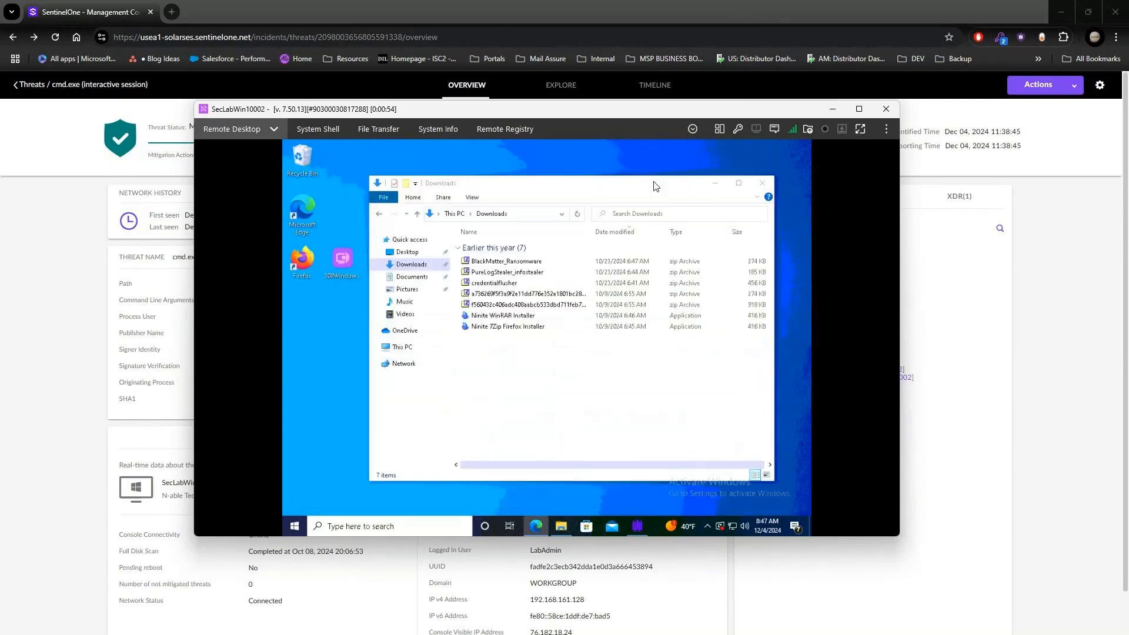
left_click(495, 264)
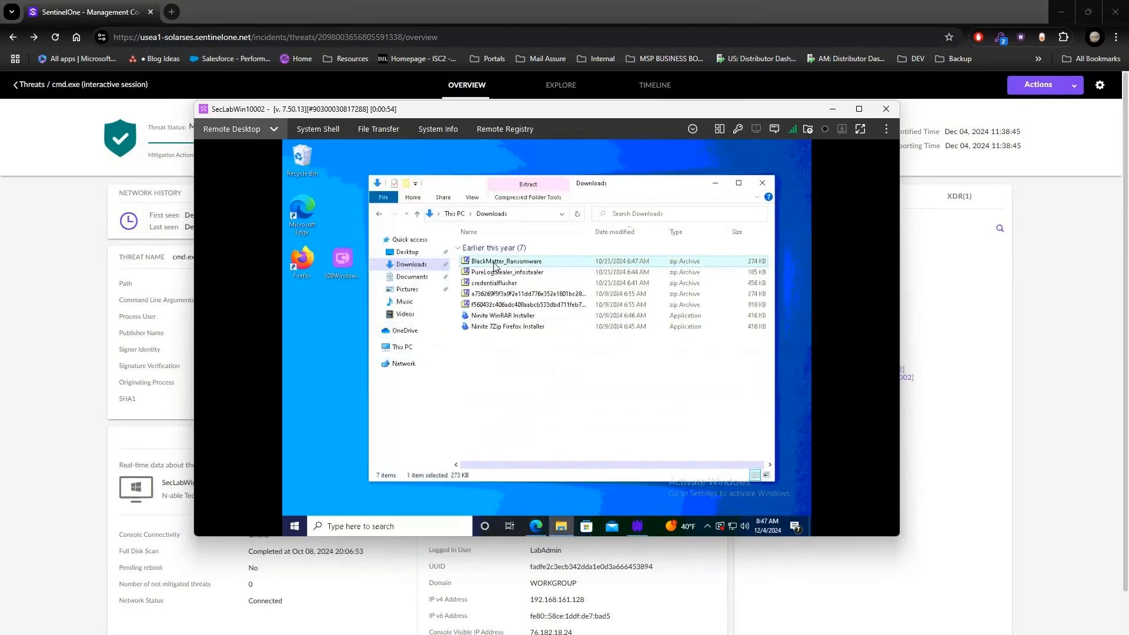
double_click(496, 262)
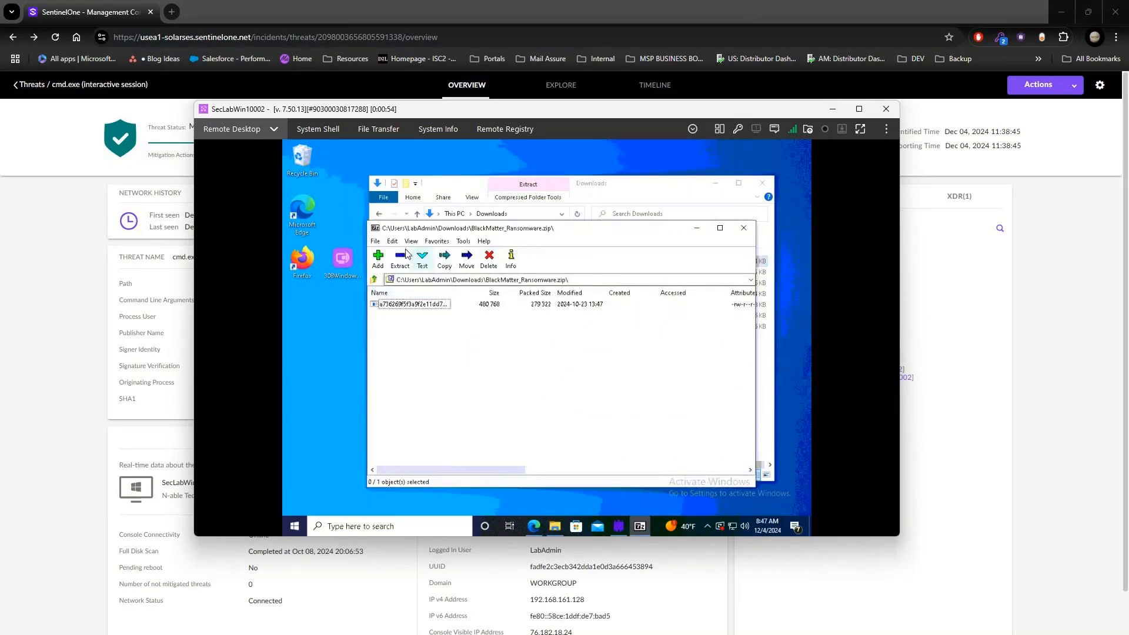
left_click(671, 186)
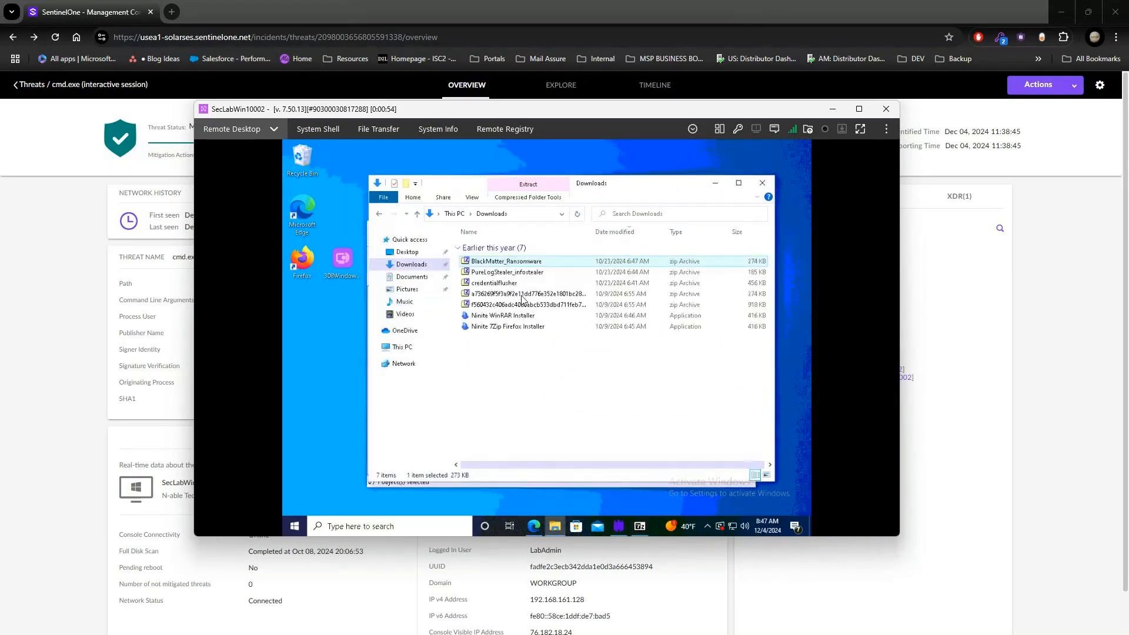
left_click(555, 487)
Step: Launch the executable inside the BlackMatter_Ransomware archive, enter the archive password and choose to run it anyway despite the malware warning
double_click(412, 304)
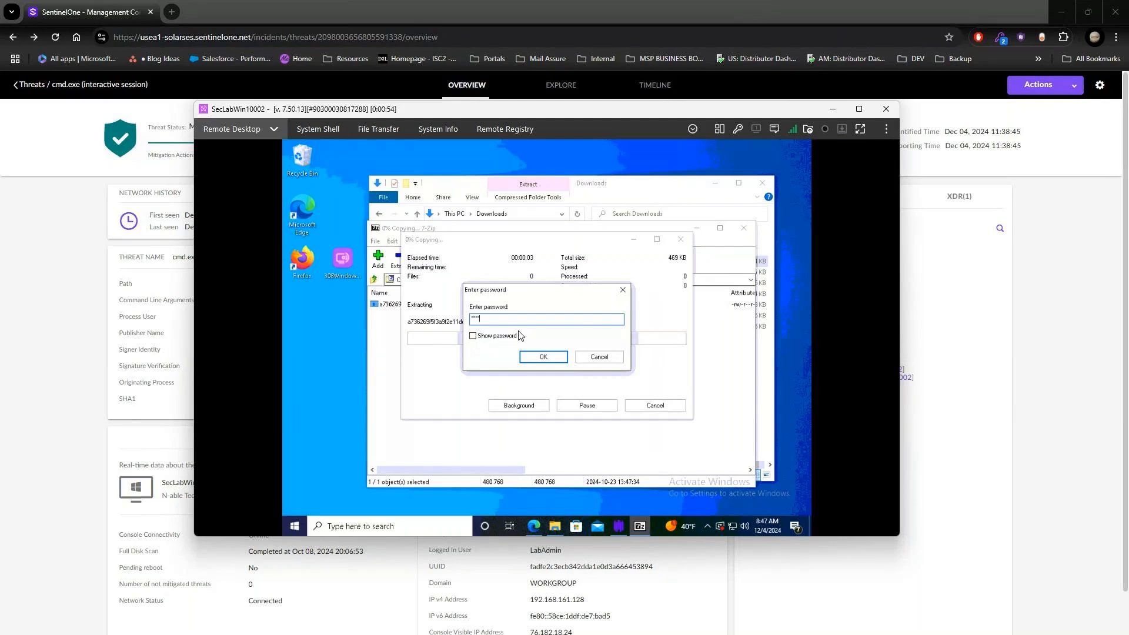
type("***")
key("Return")
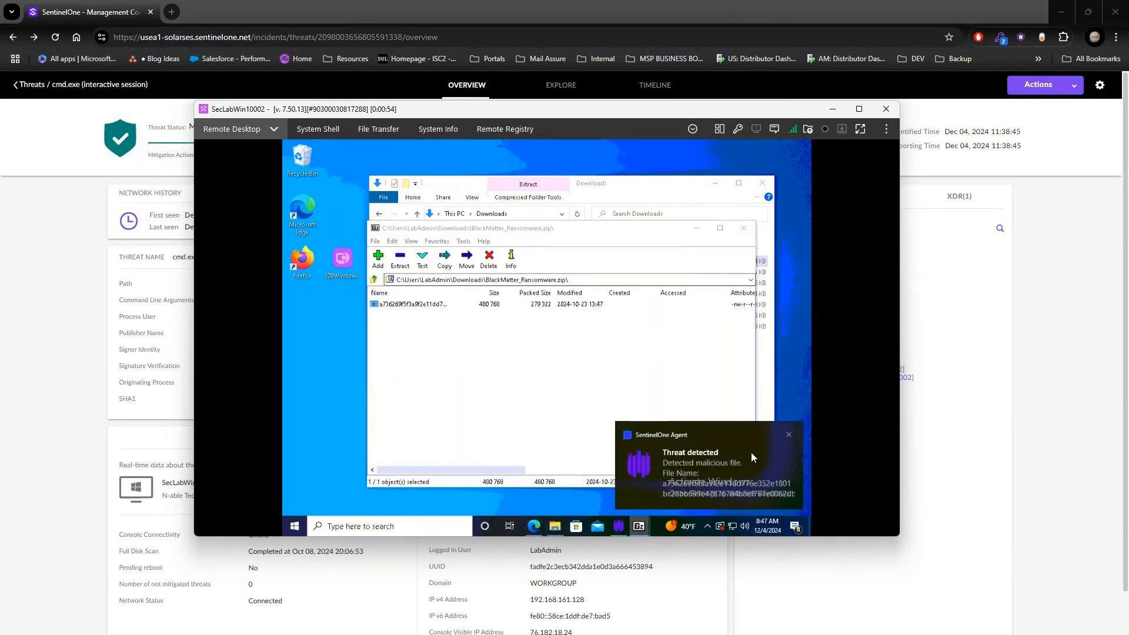
left_click(752, 453)
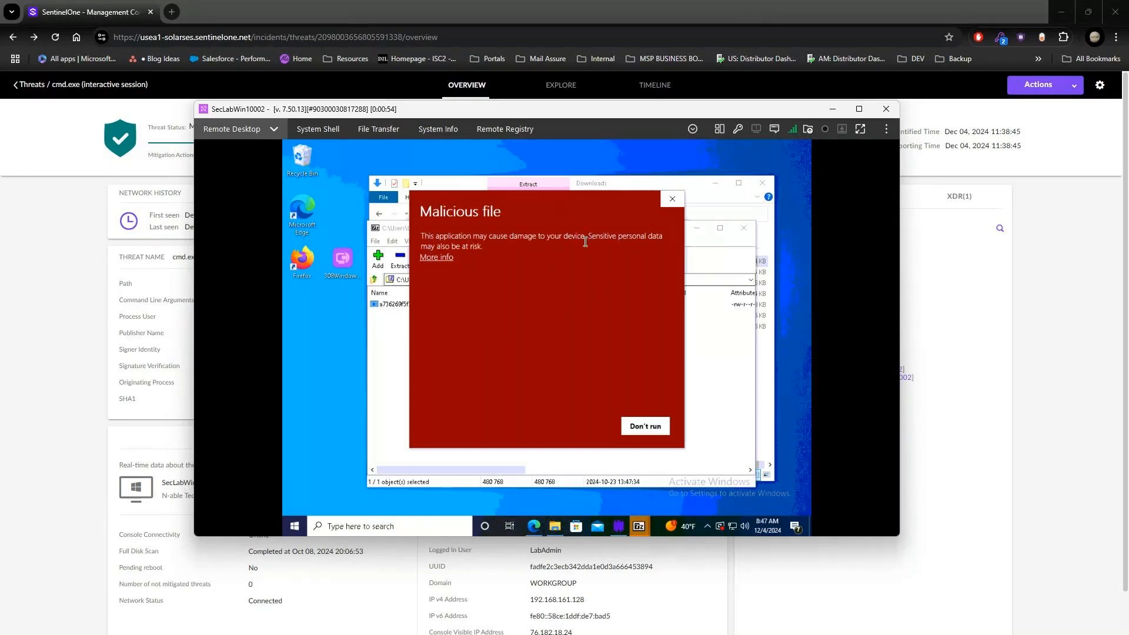
left_click(442, 261)
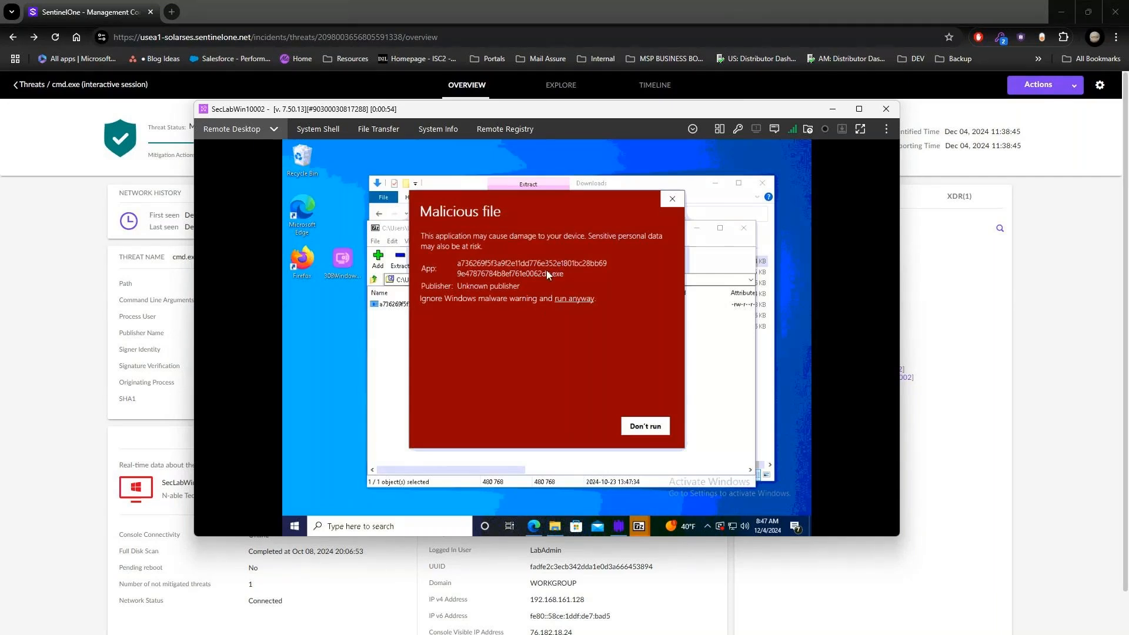
left_click(575, 299)
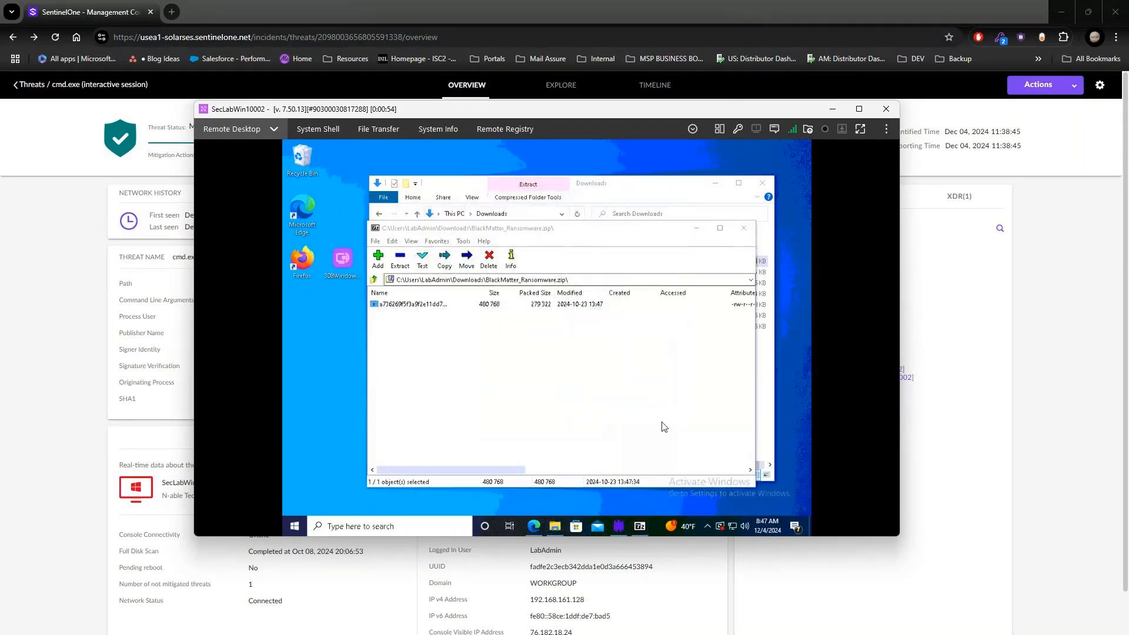
Step: Check the threat status in the endpoint's SentinelOne agent and open the details of the newest ransomware threat in the management console
left_click(619, 527)
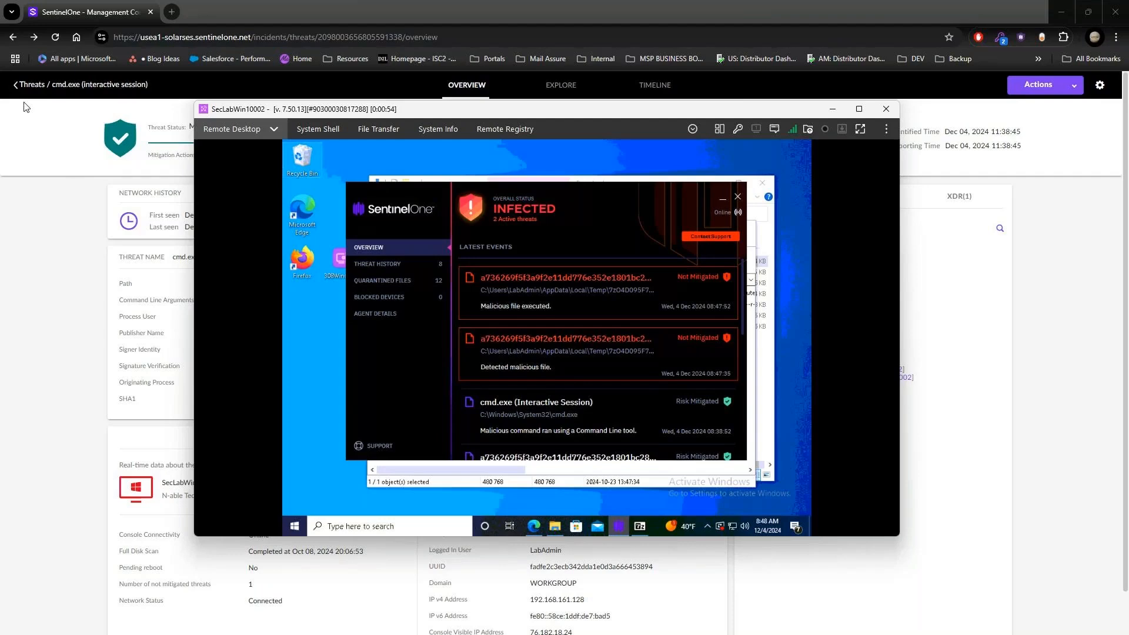
left_click(31, 84)
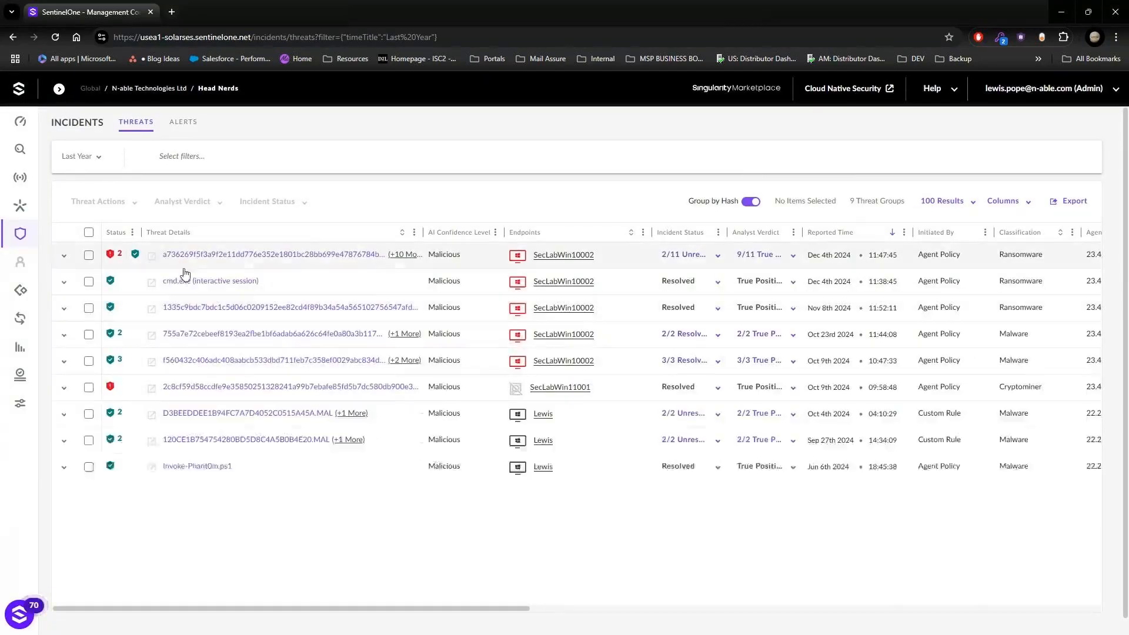
left_click(65, 257)
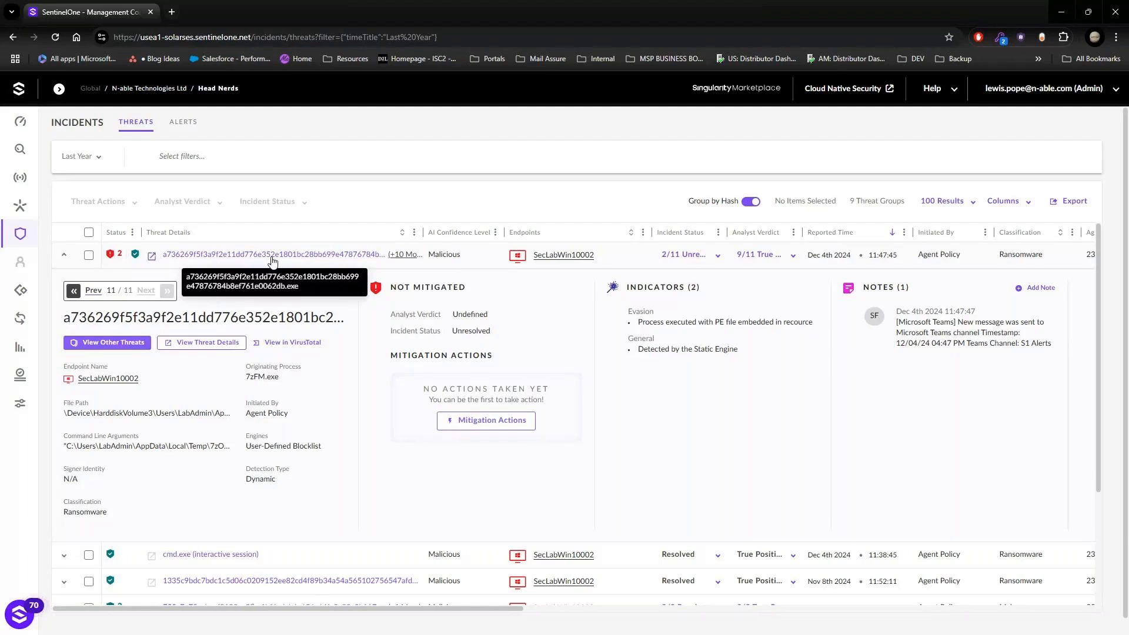
left_click(272, 257)
left_click(657, 99)
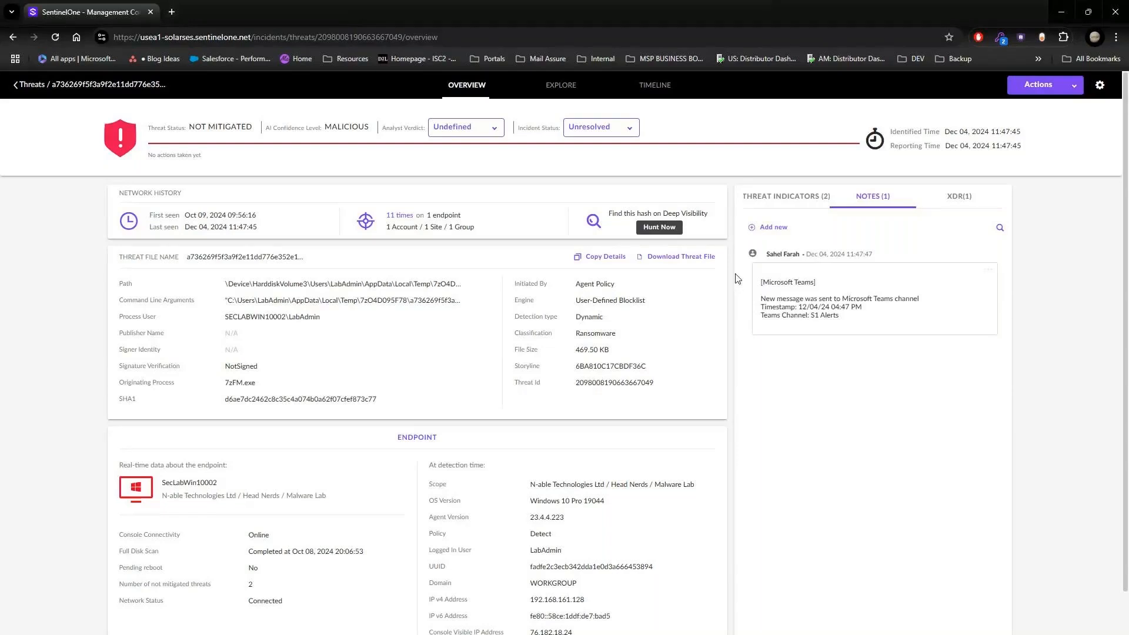
Step: Apply Kill, Quarantine, Remediate and Rollback to all instances of the ransomware threat, marking it as resolved with a True Positive verdict
left_click(1047, 86)
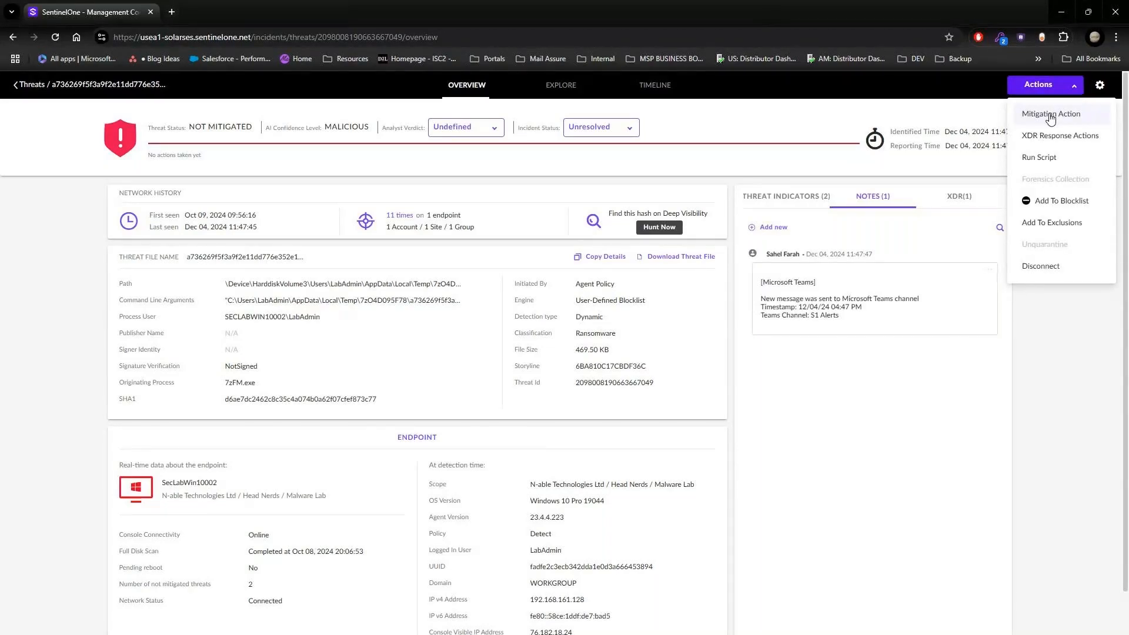
scroll(1051, 119, "down", 1)
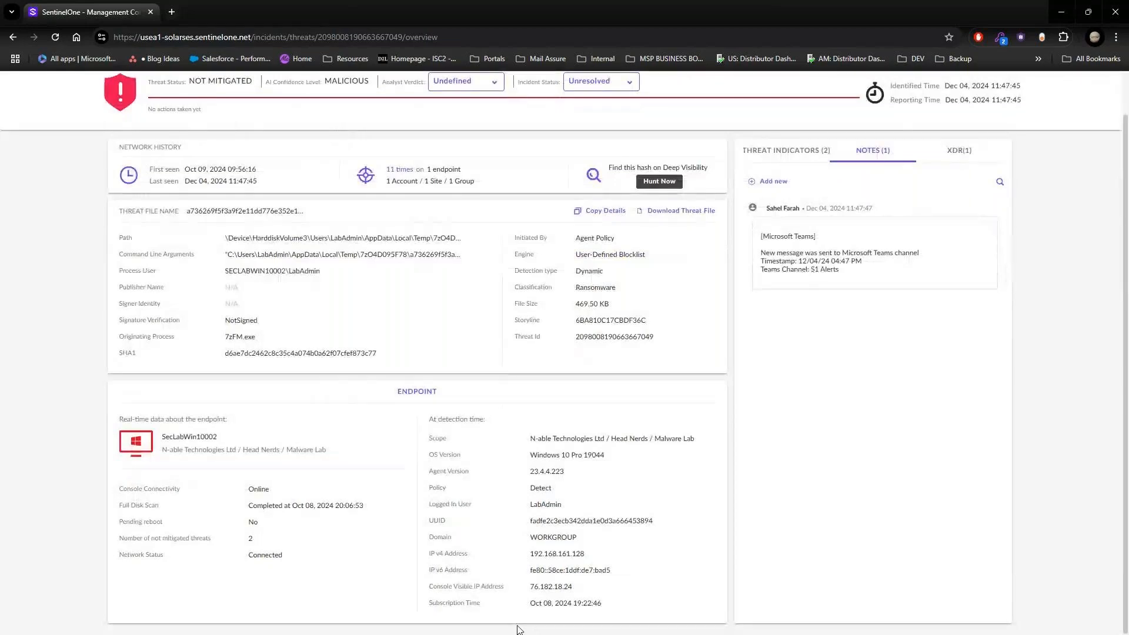
scroll(519, 629, "up", 1)
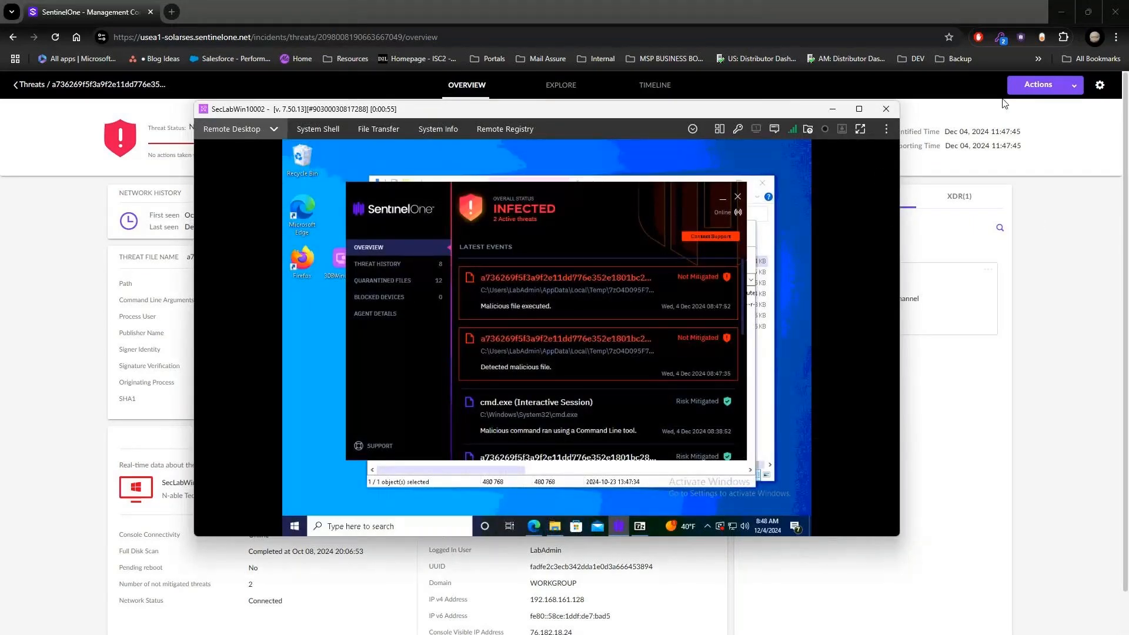
left_click(1037, 84)
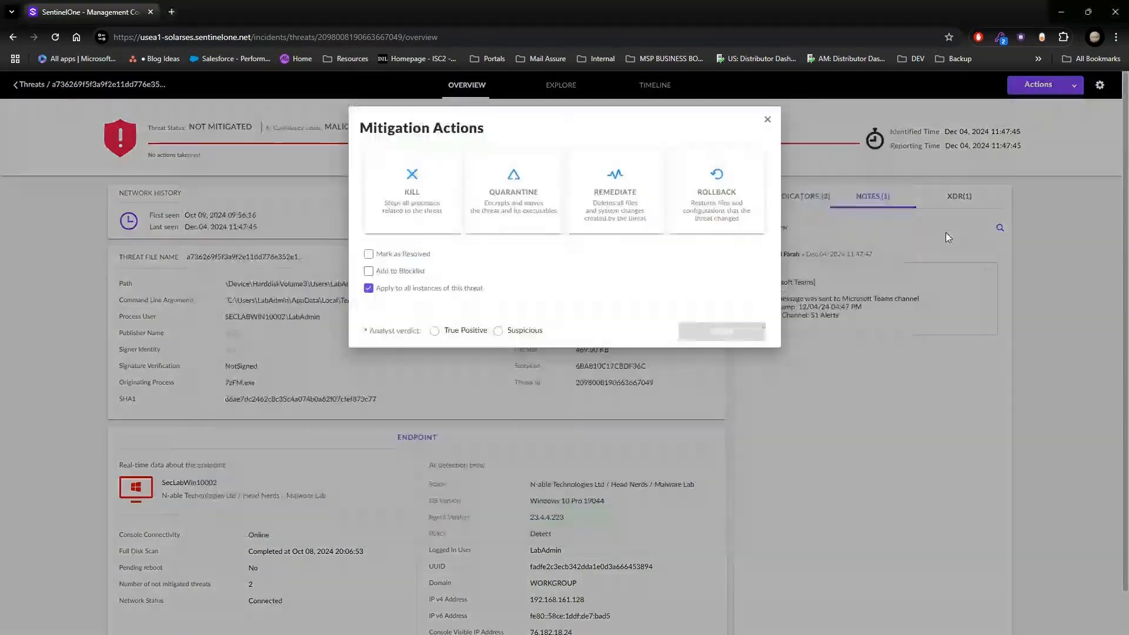
left_click(391, 259)
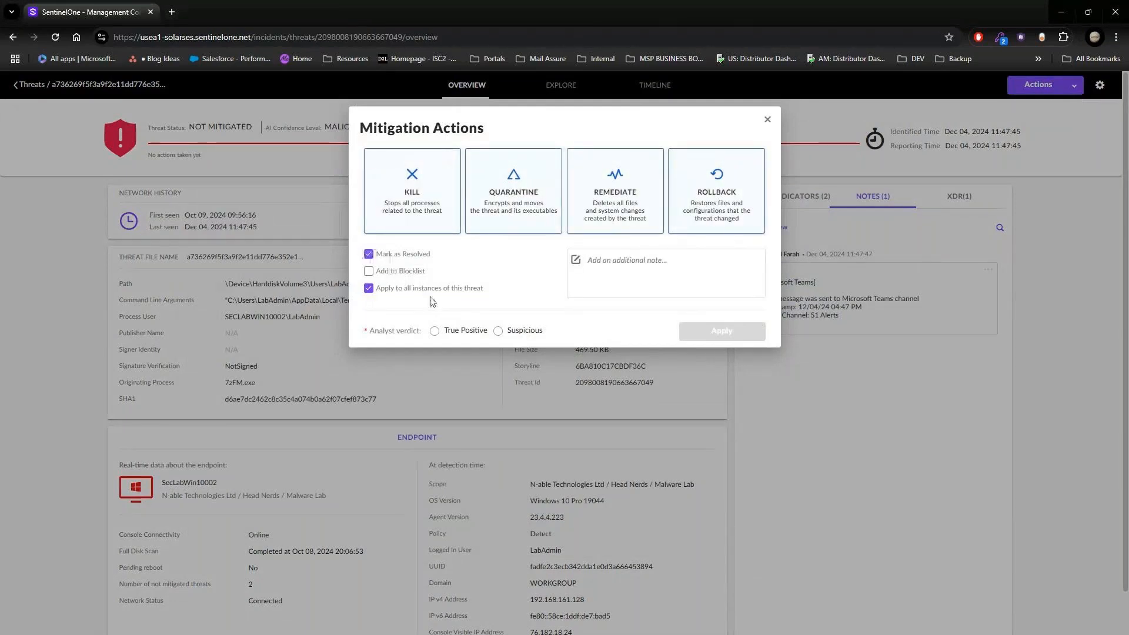
left_click(434, 331)
left_click(724, 334)
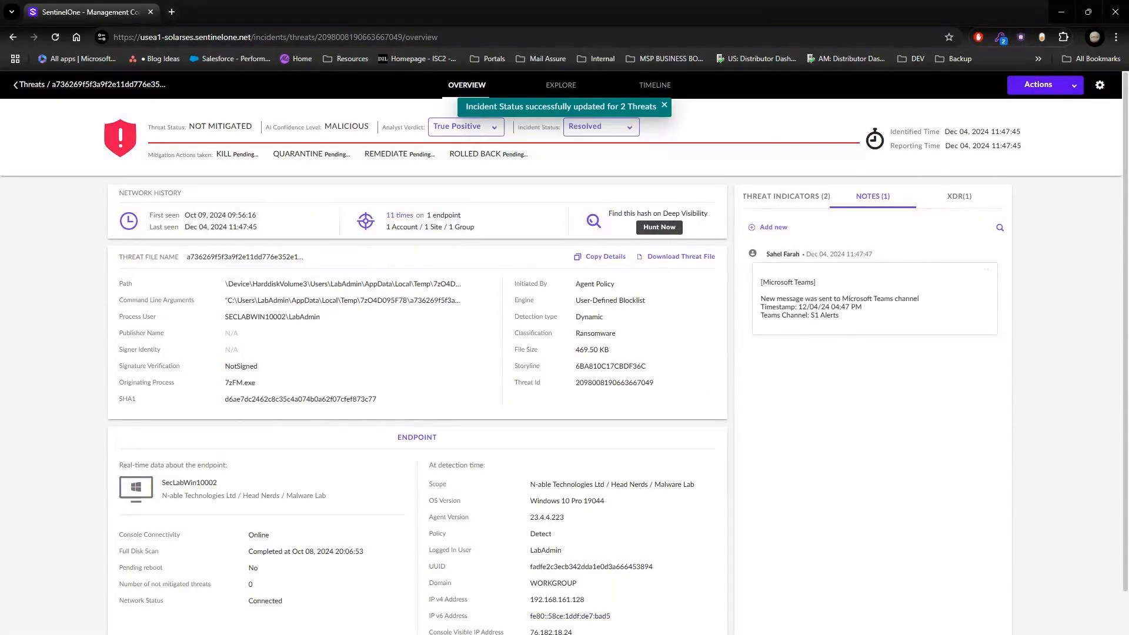
Step: Check the mitigation status in the SecLabWin10002 agent, and review the threat's indicators and completed mitigation actions in the console
key("alt+Tab")
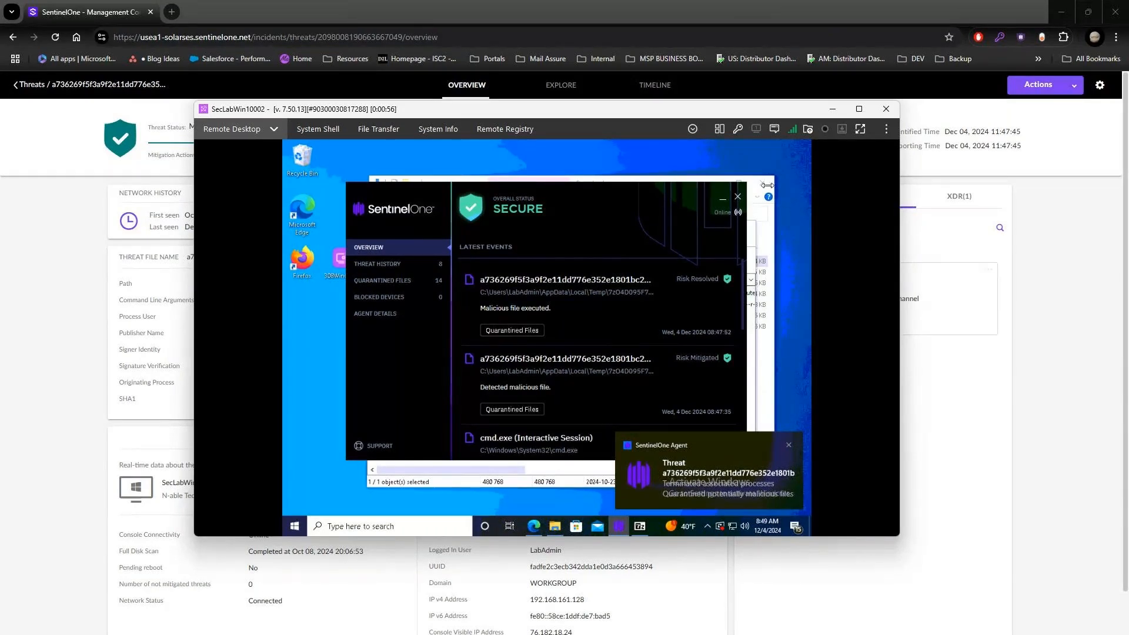
left_click(846, 16)
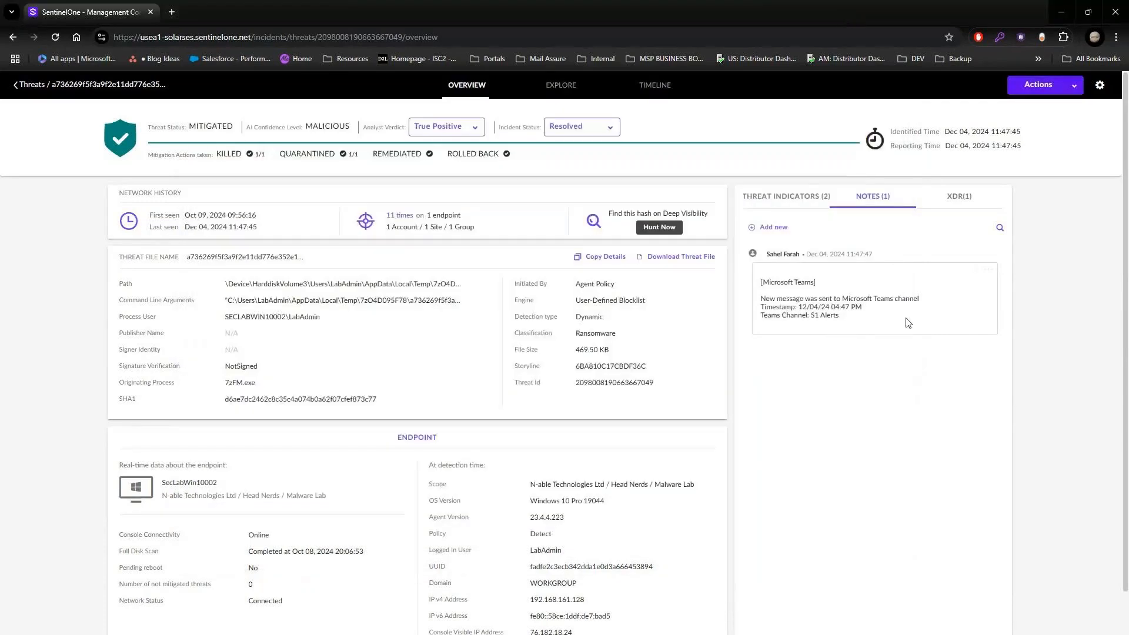
left_click(773, 200)
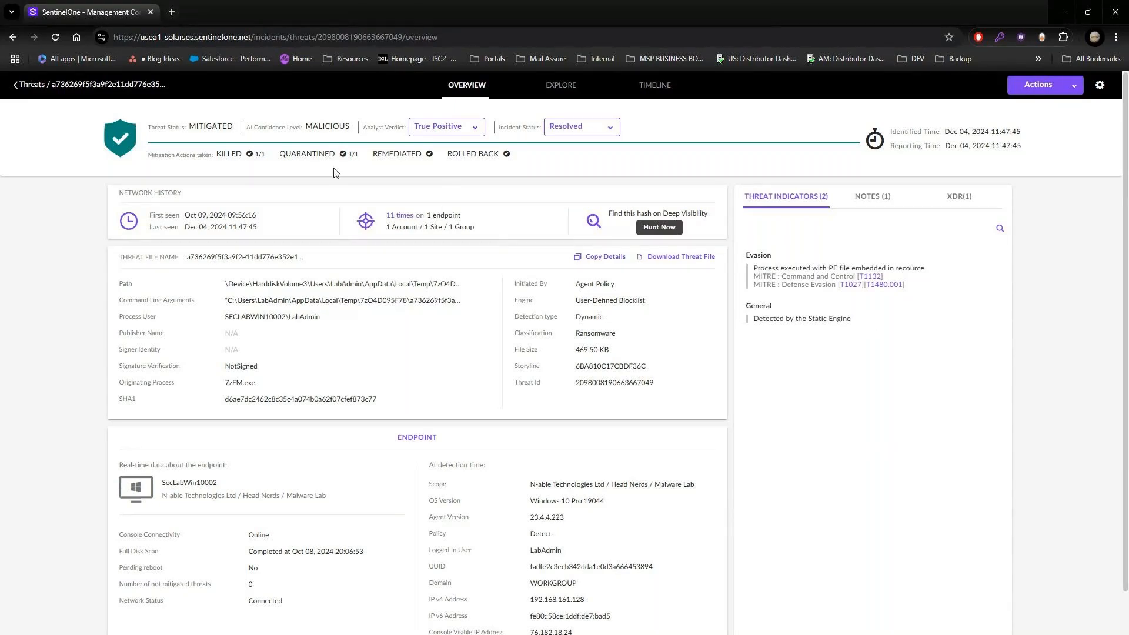
mouse_move(238, 160)
Step: Start a new Visibility hunt and run the advanced event query "Suspicious Powershell with base64 in the commandline"
left_click(29, 85)
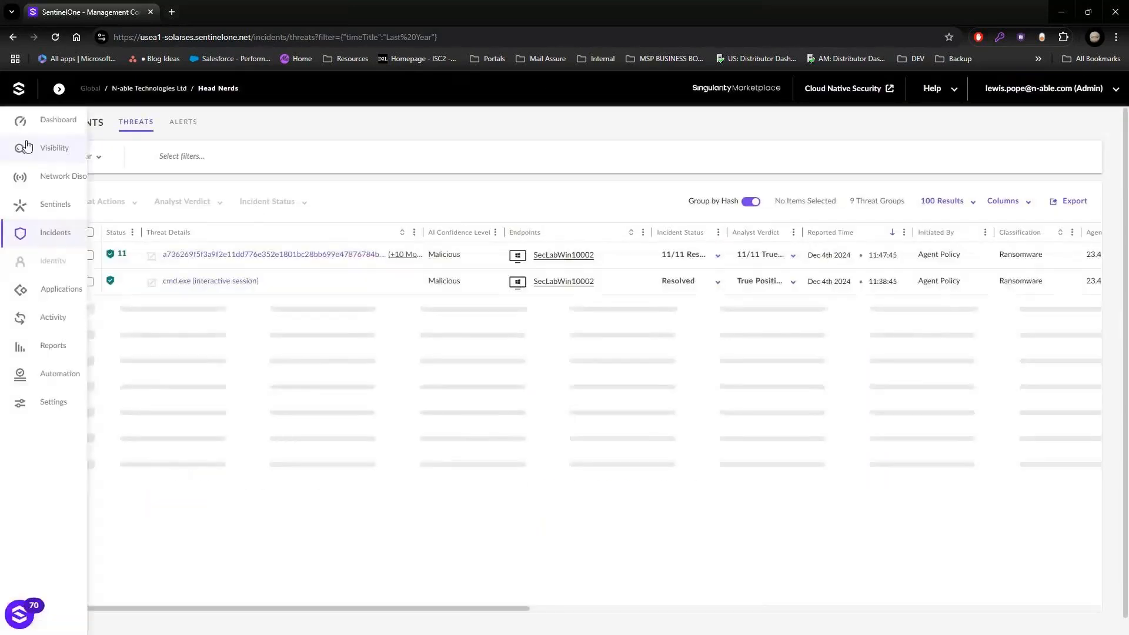
left_click(23, 152)
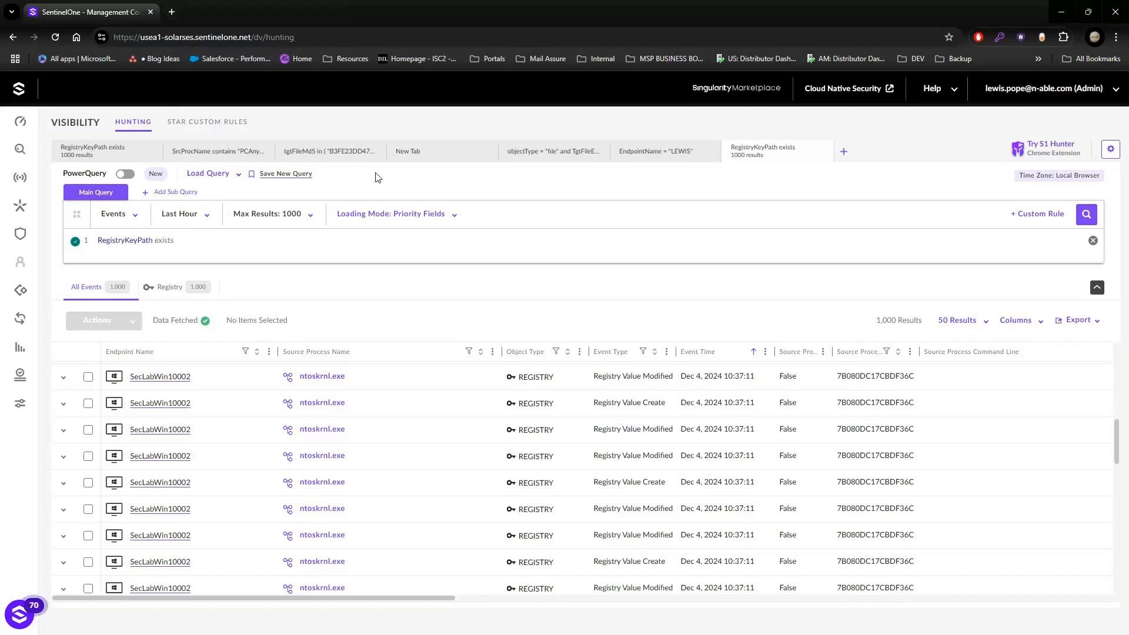
left_click(843, 151)
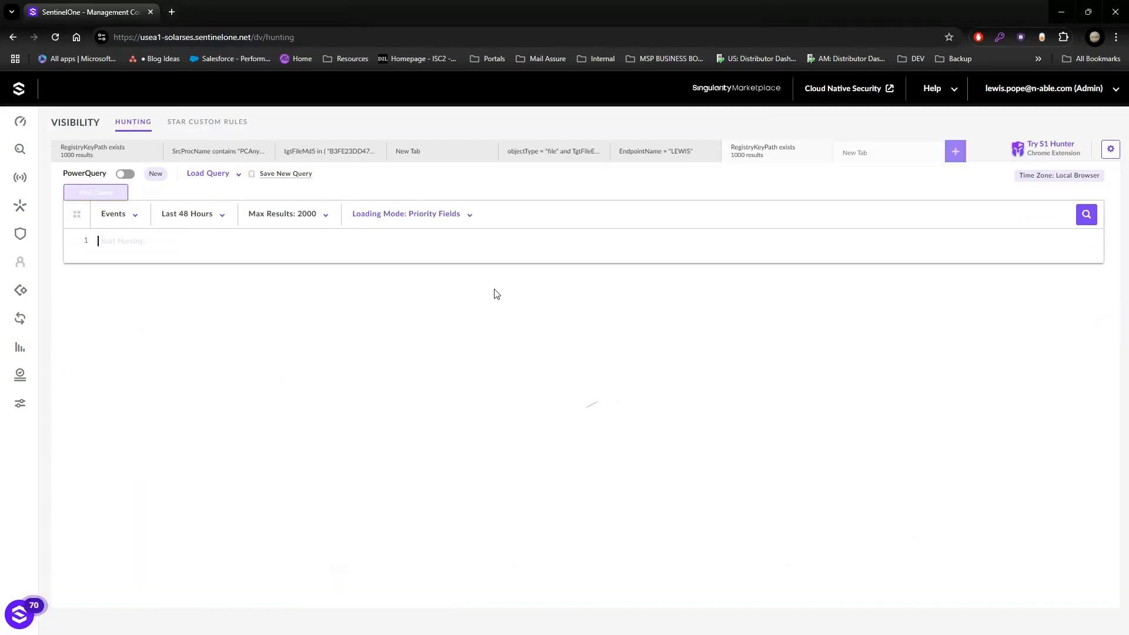
left_click(94, 369)
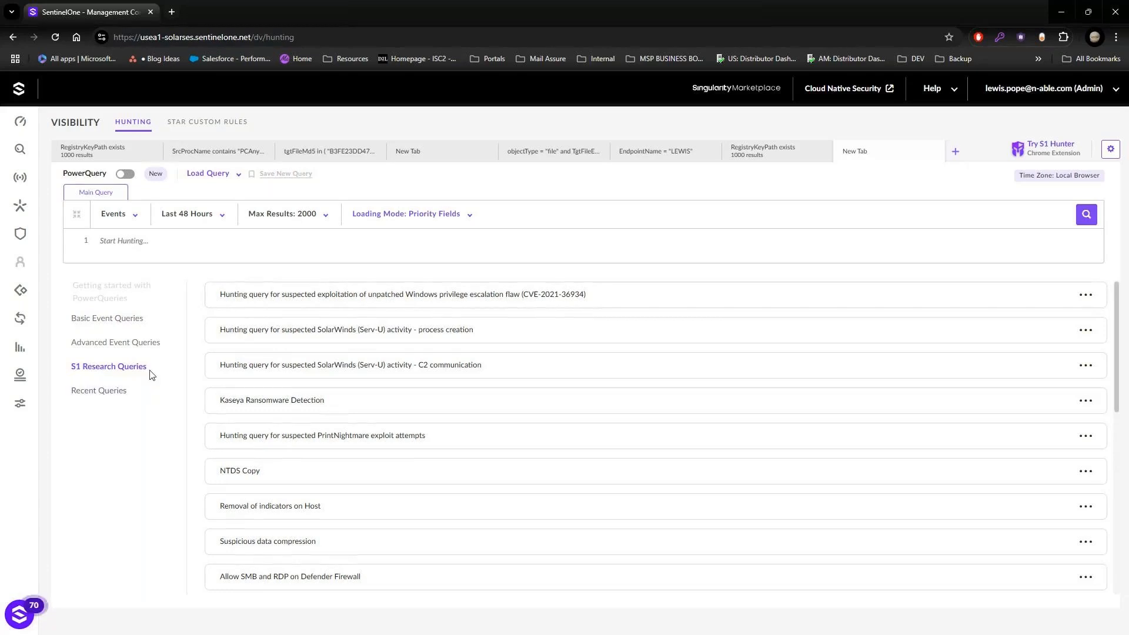
left_click(152, 343)
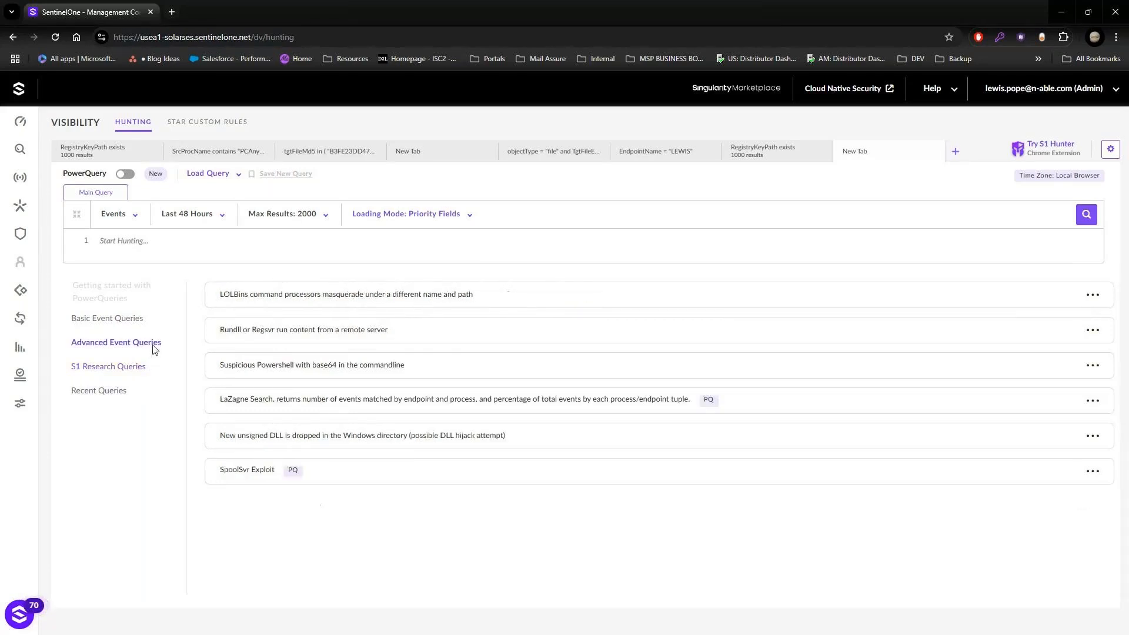
left_click(306, 370)
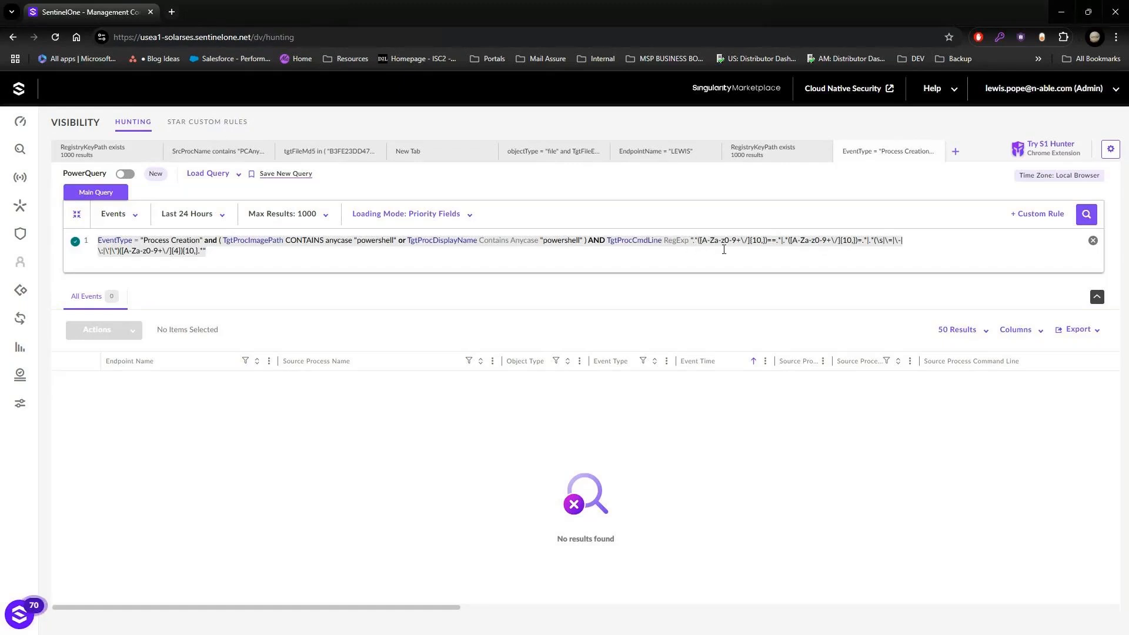
left_click(1086, 214)
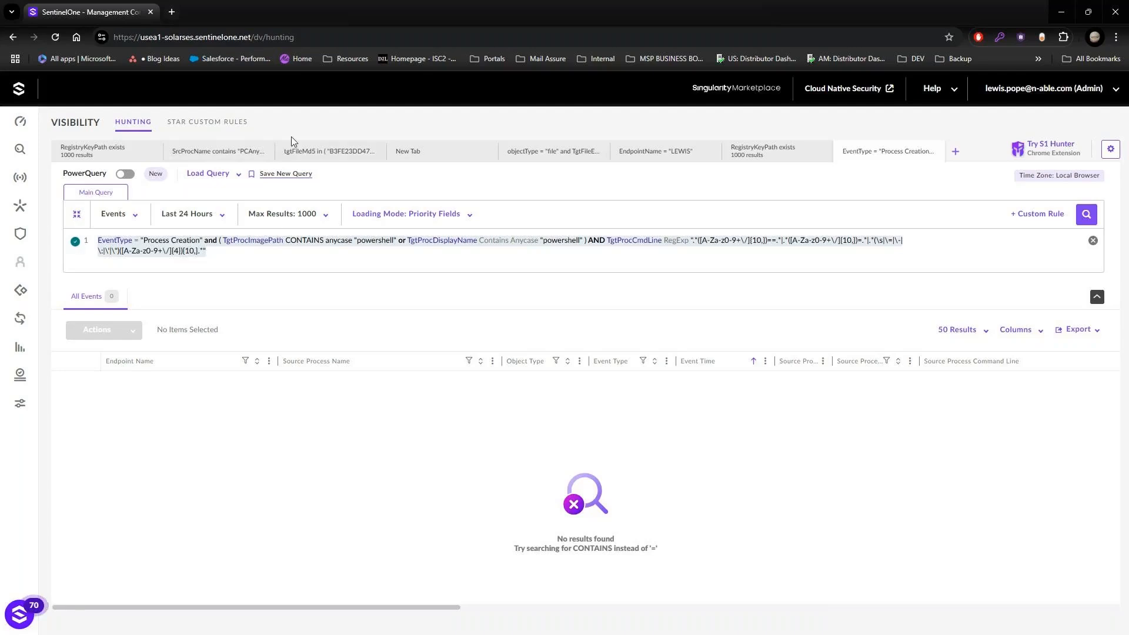
Step: Open the STAR custom rule "PowerShell Base64 Encode" for editing and look at its severity setting
left_click(215, 124)
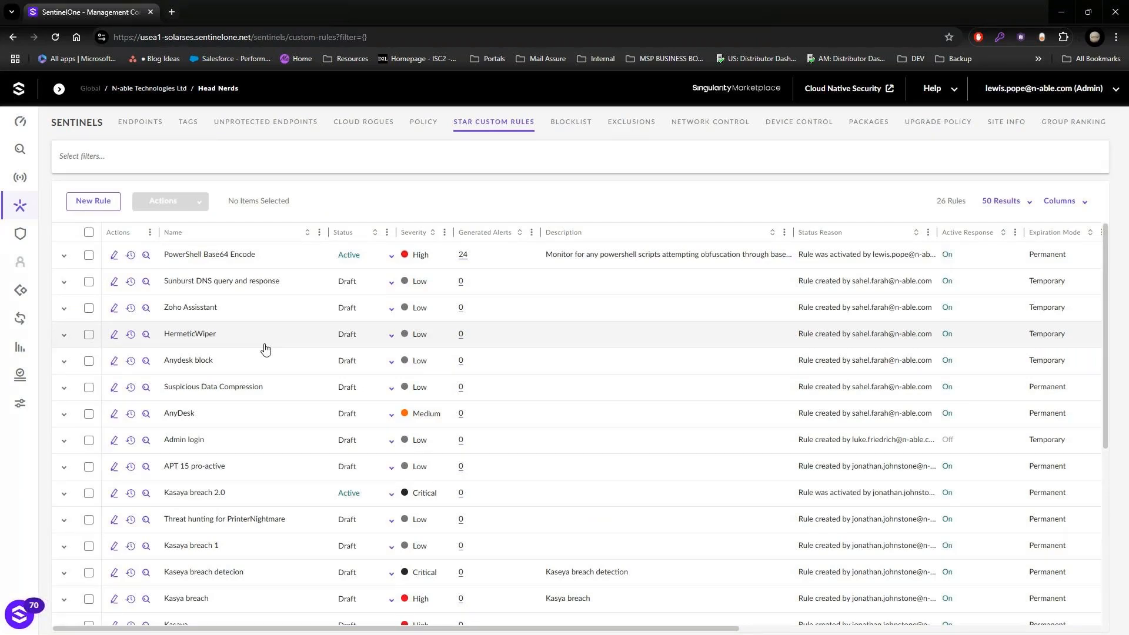
left_click(114, 257)
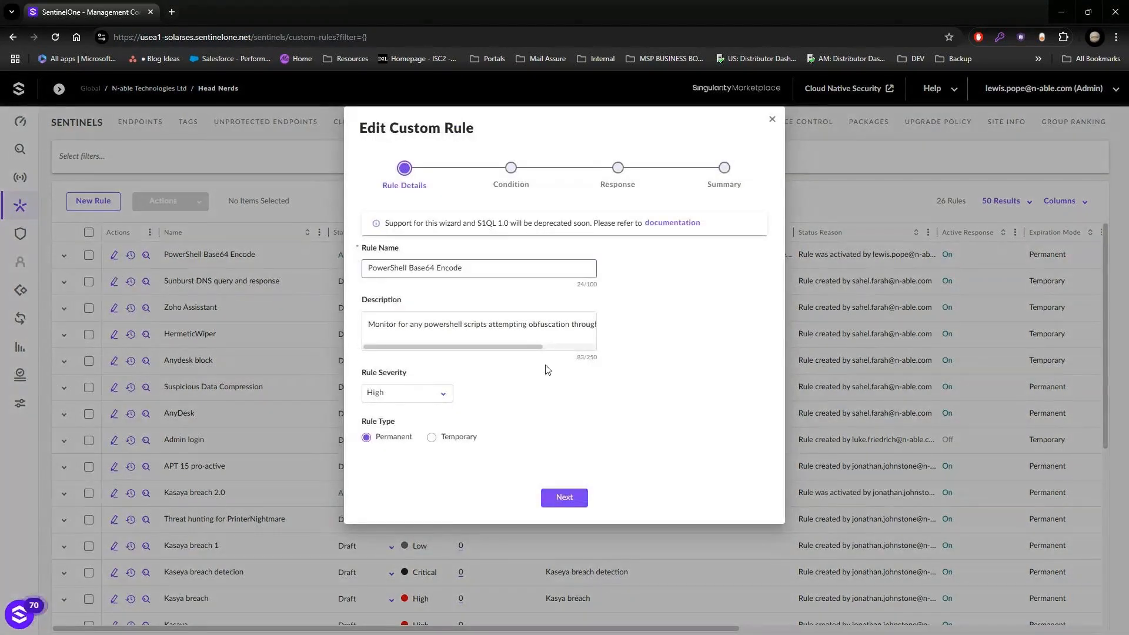
left_click(435, 398)
left_click(435, 397)
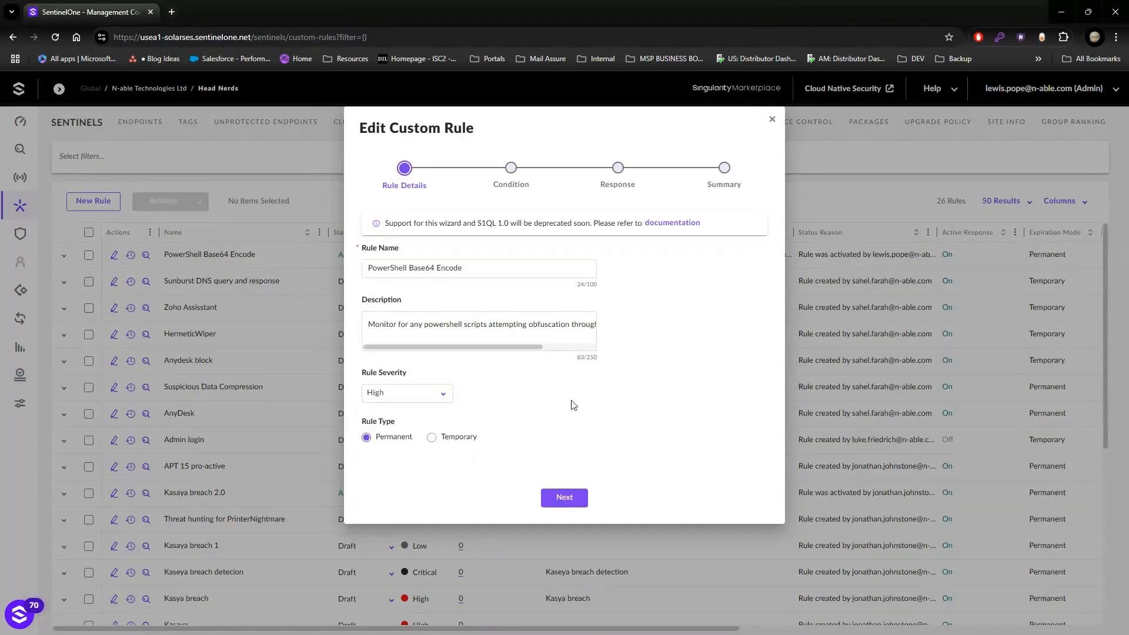
Step: Proceed past the rule's condition and set its active response to treat matches as a threat under the Malicious Threat Policy
left_click(564, 498)
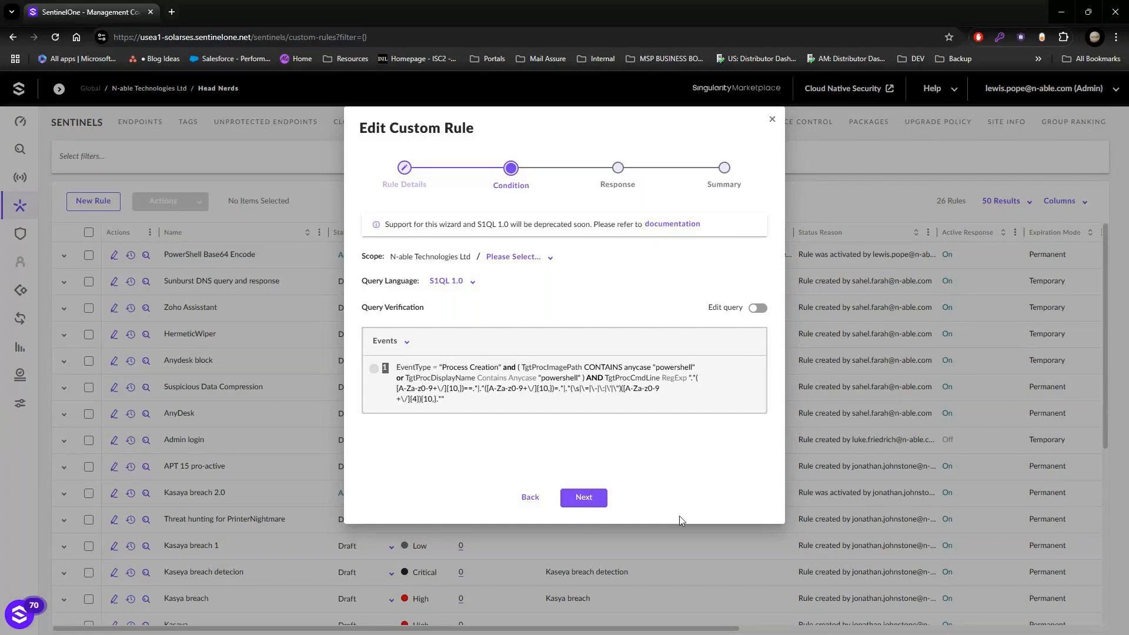
left_click(584, 497)
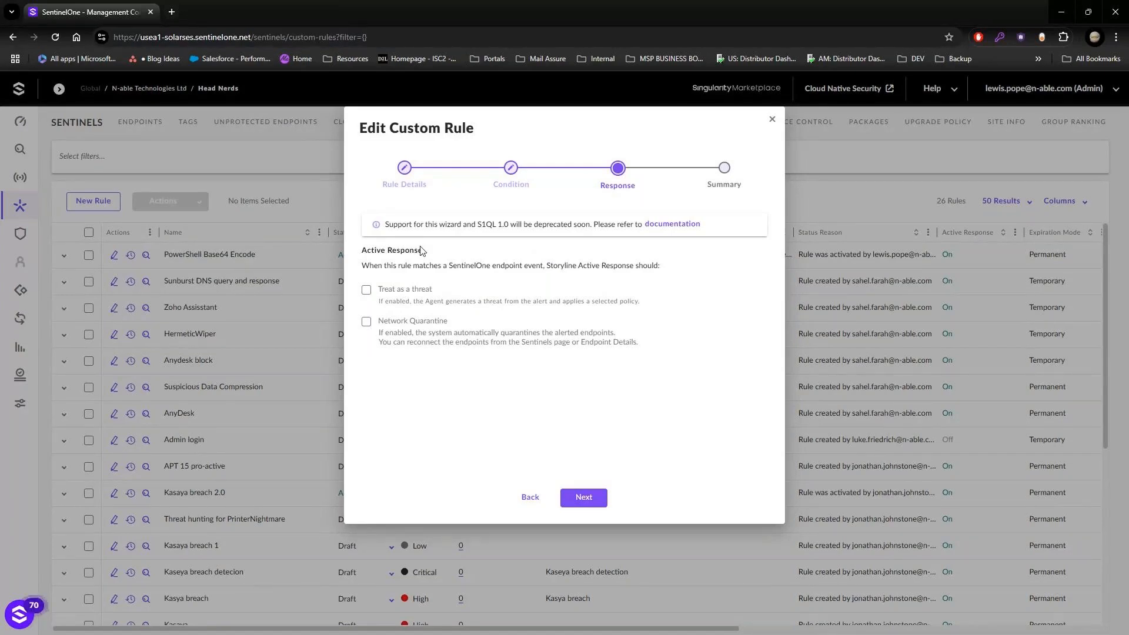
left_click(366, 290)
left_click(493, 322)
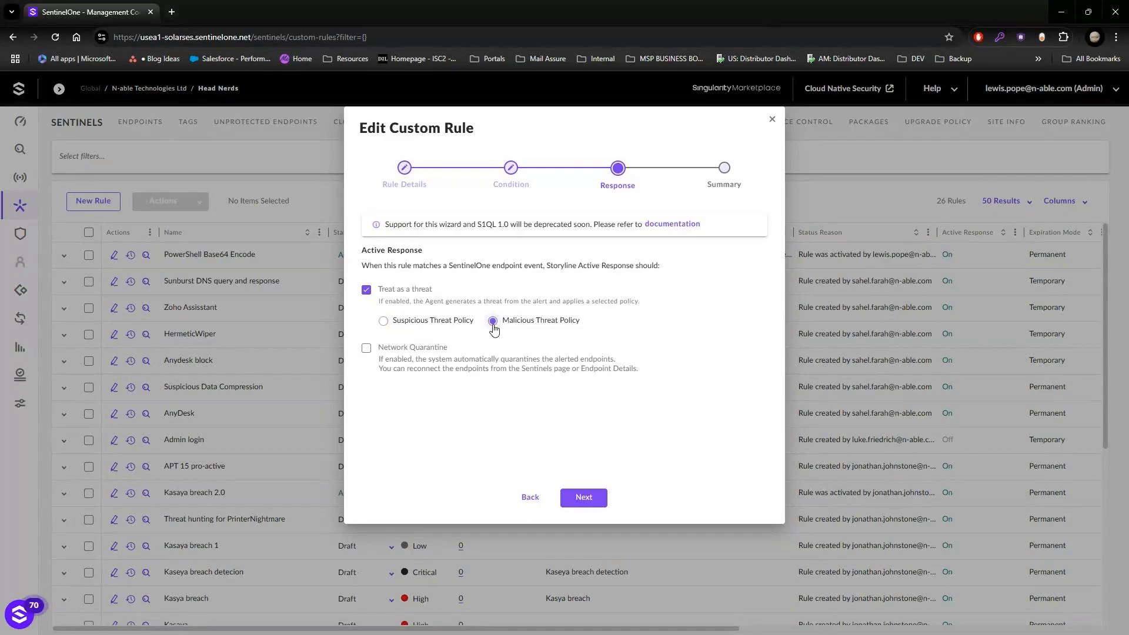
Step: Add Network Quarantine to the rule's active response, review the rule summary, and close the editor without activating
left_click(396, 351)
left_click(585, 498)
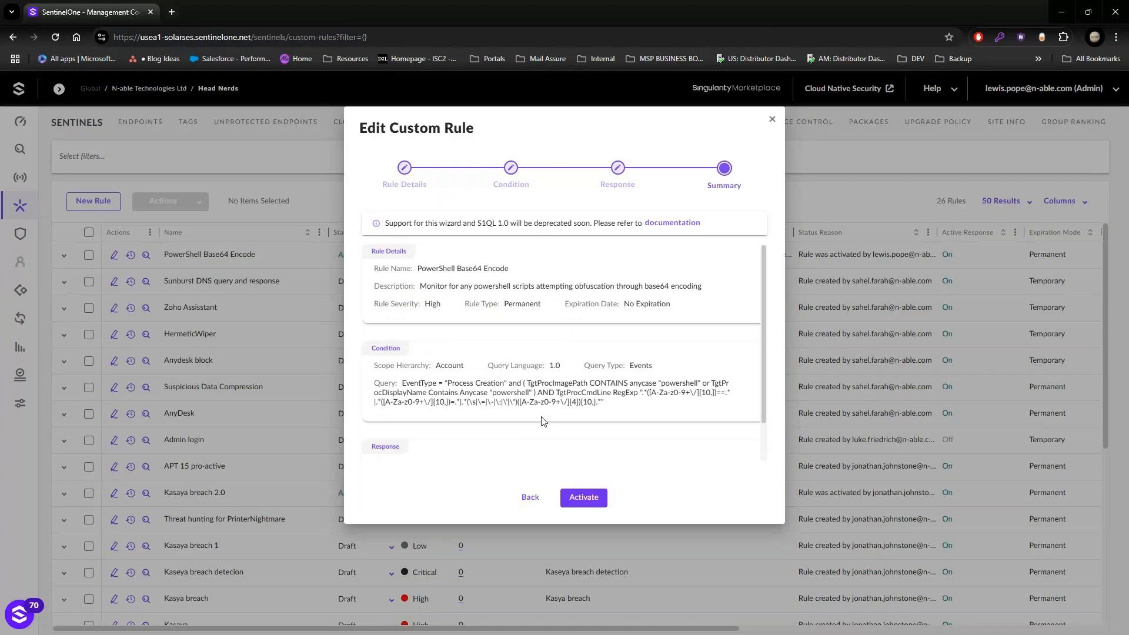
left_click(528, 499)
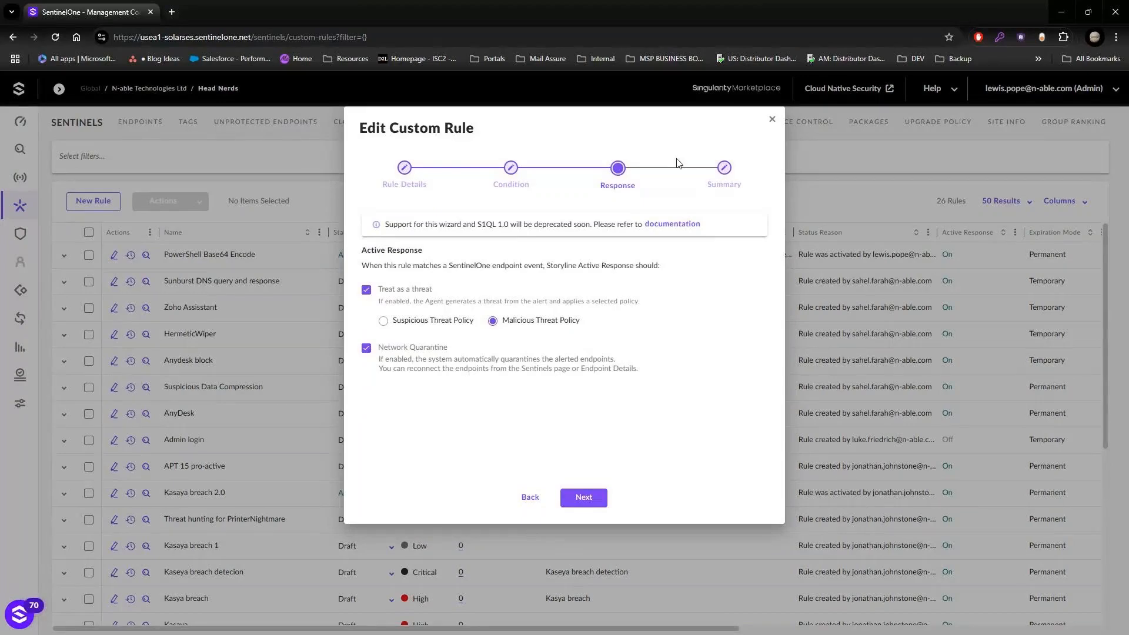
left_click(772, 119)
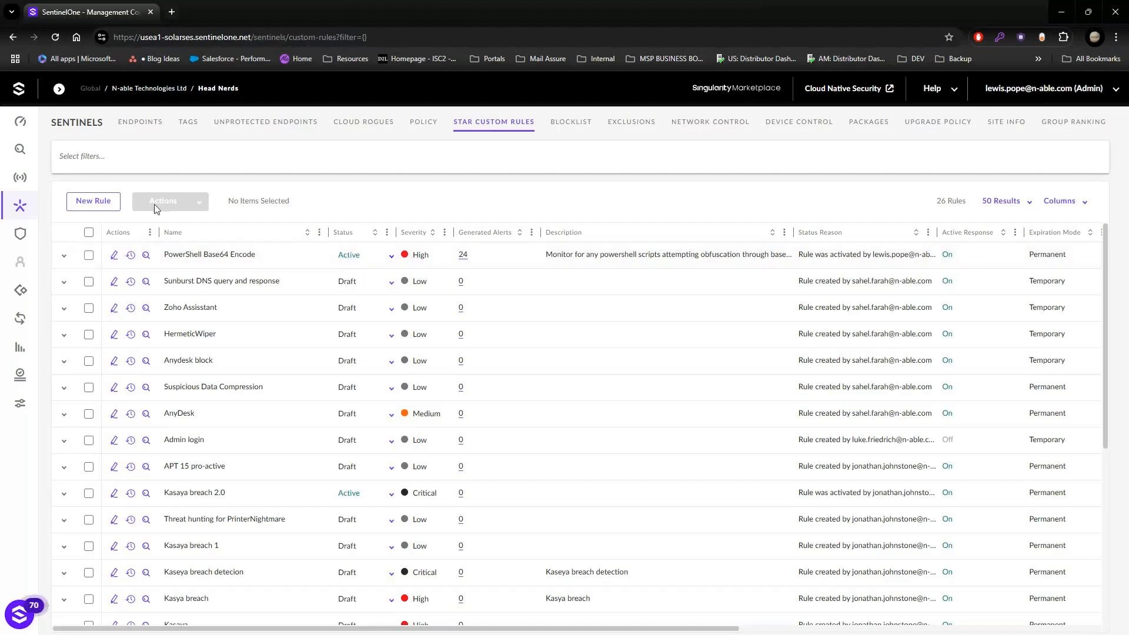
Step: Return to Visibility hunting and close the query tab that filters by EndpointName
mouse_move(31, 154)
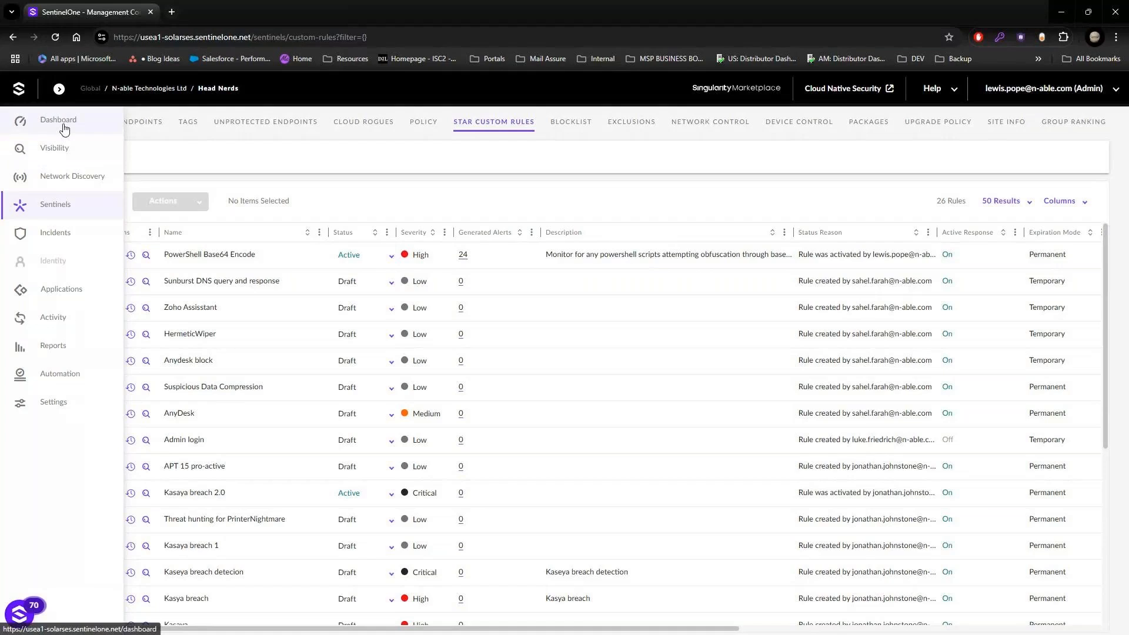
left_click(56, 153)
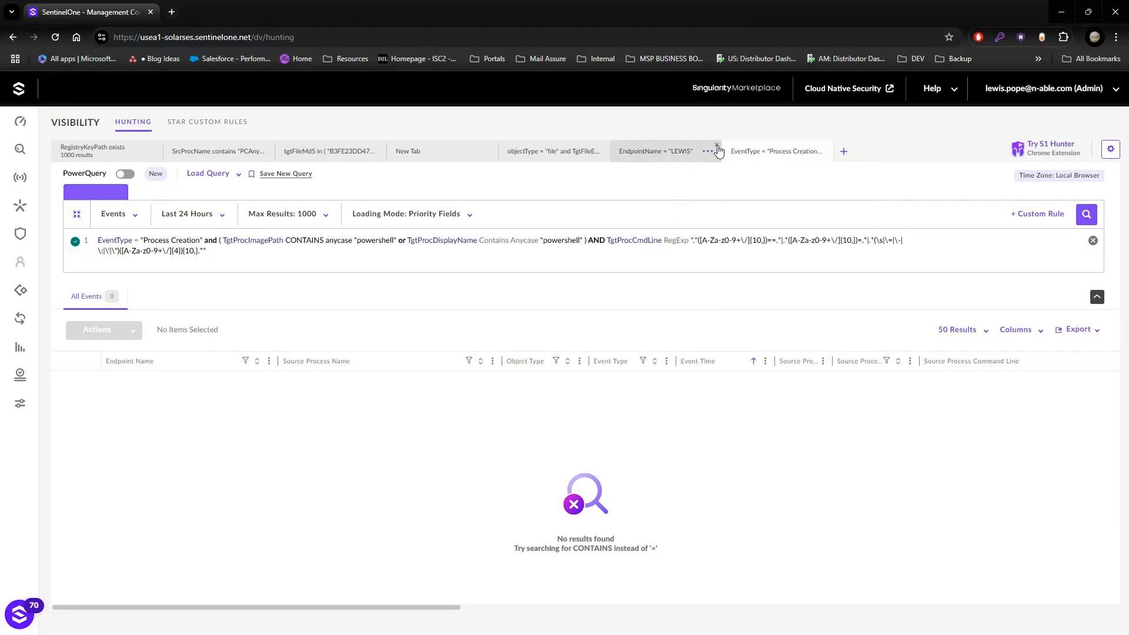
left_click(717, 147)
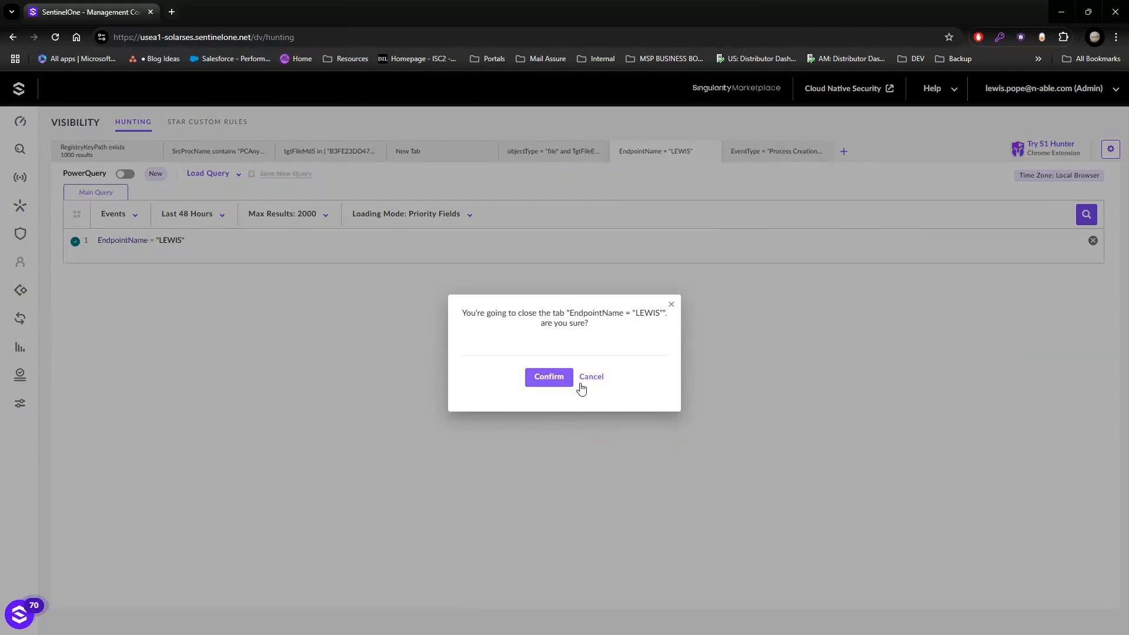
left_click(548, 377)
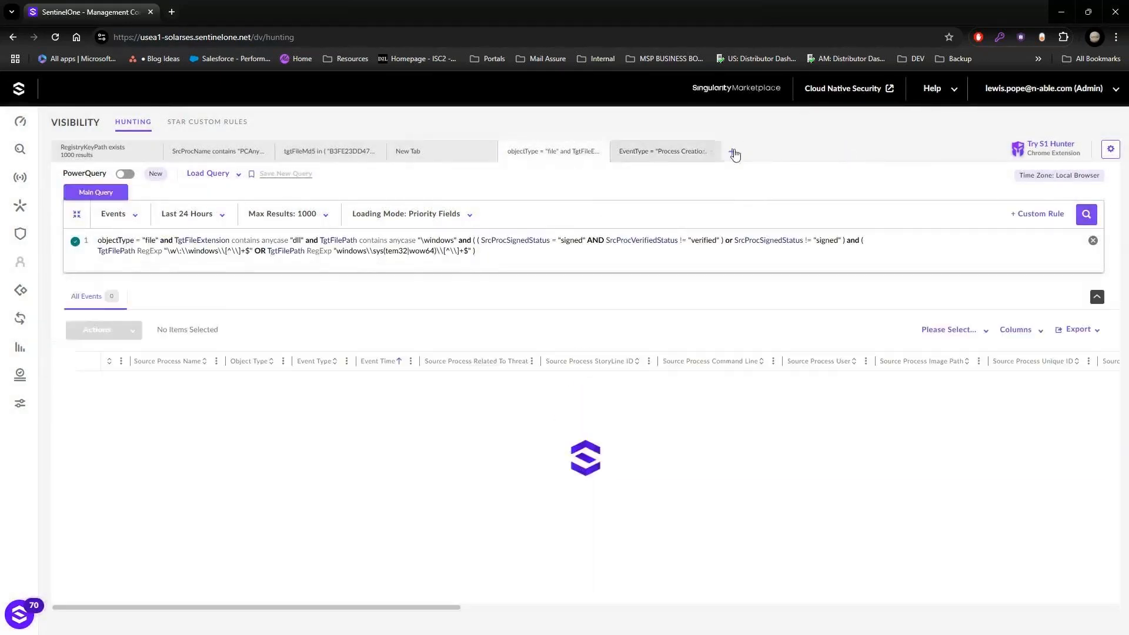
Step: Create a new hunting query tab and start its query with the SrcProcName field
left_click(733, 154)
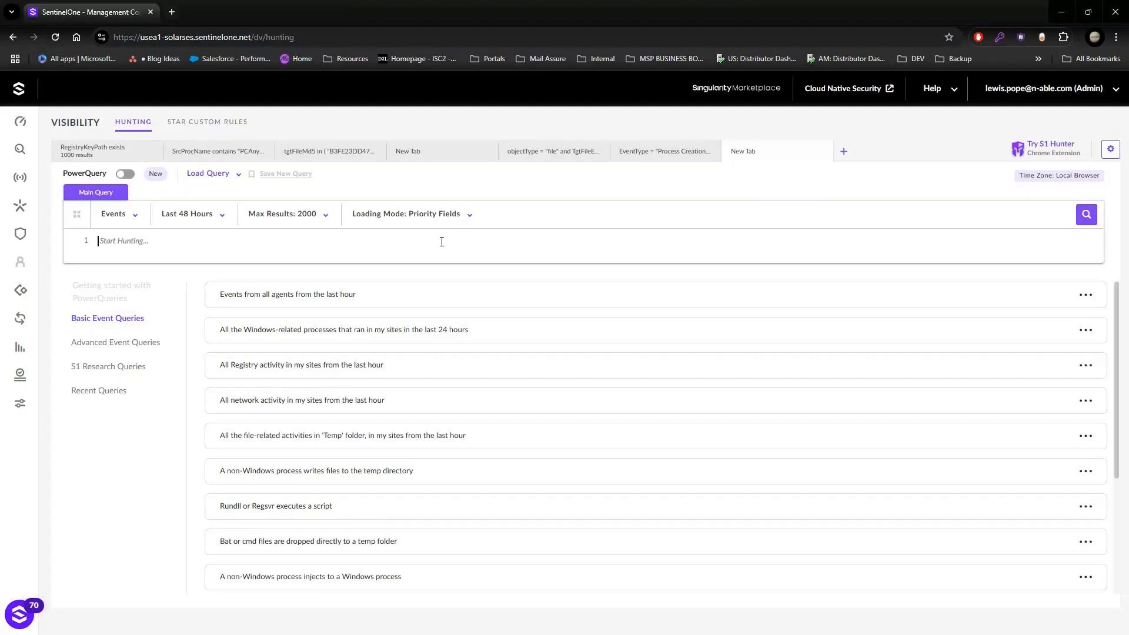
type("sr")
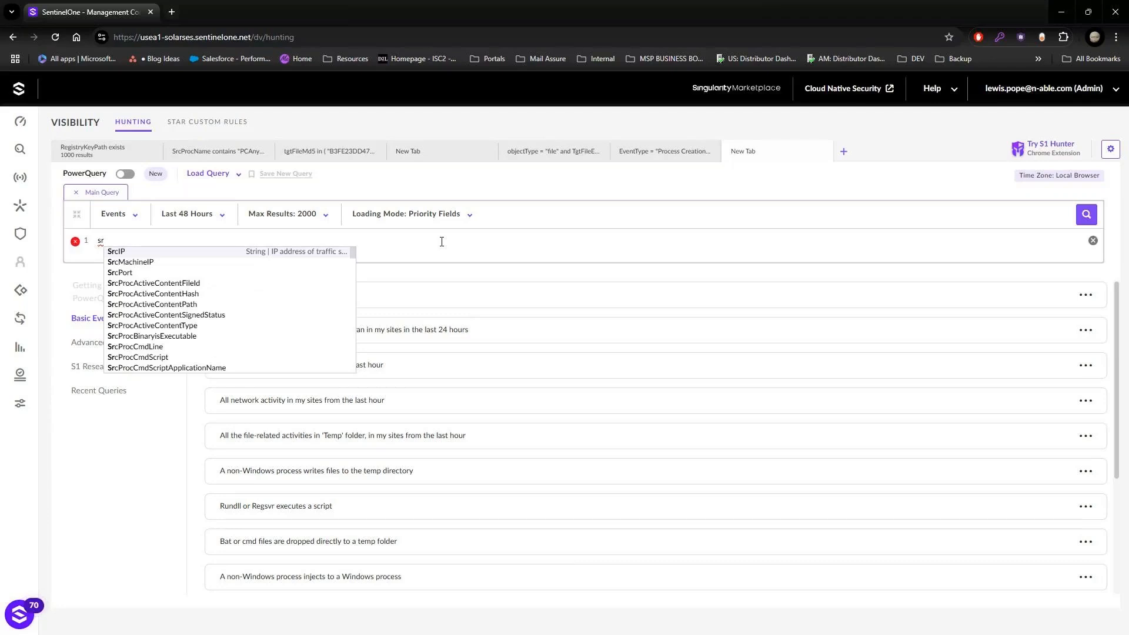
type("cname")
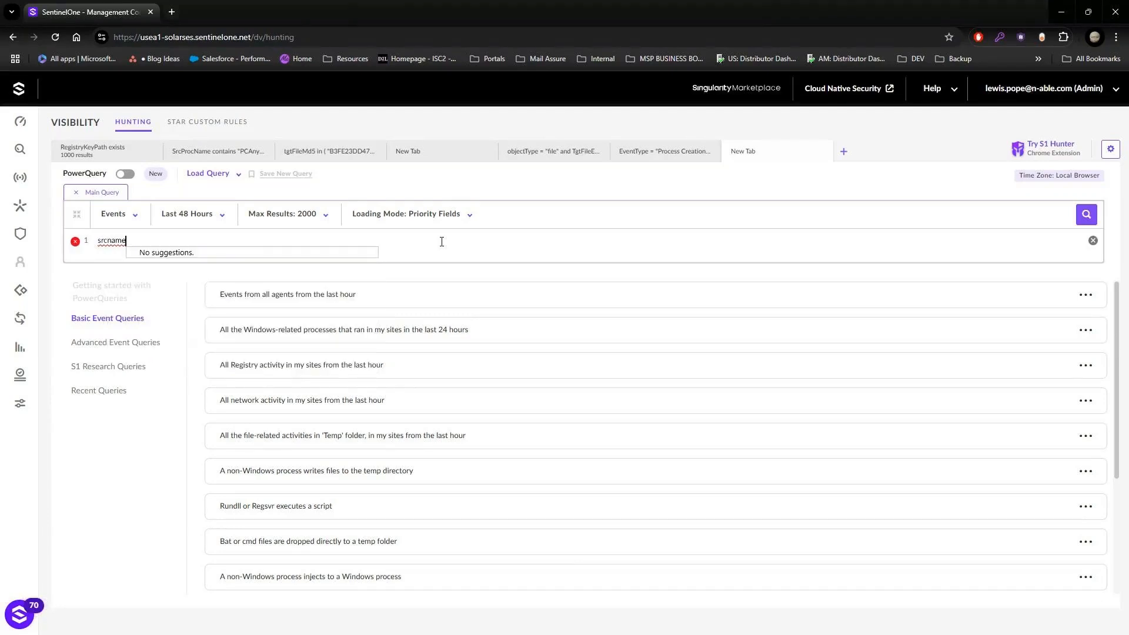
key("BackSpace")
key("BackSpace")
key("BackSpace")
key("BackSpace")
key("BackSpace")
type("c")
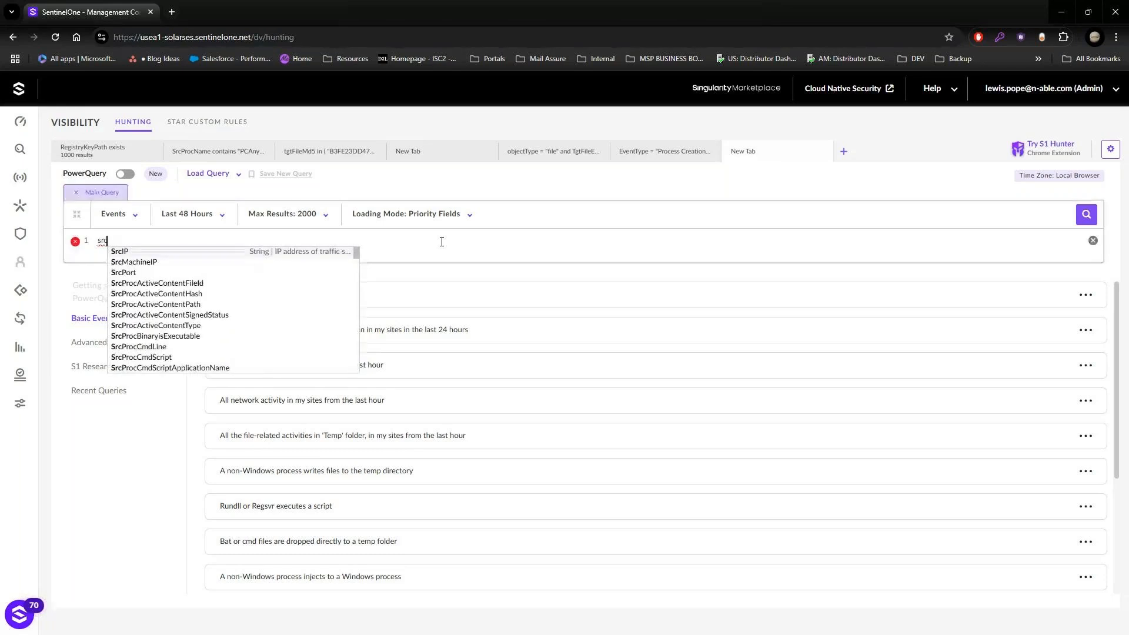
key("Down")
key("Down")
key("Down")
key("Up")
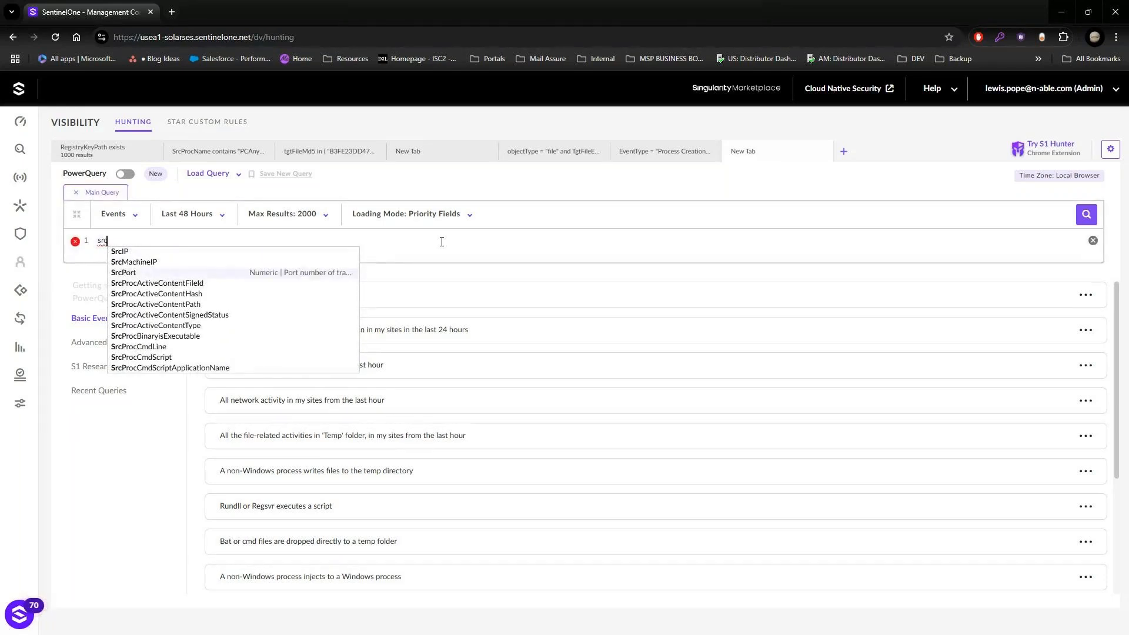
type("procnam")
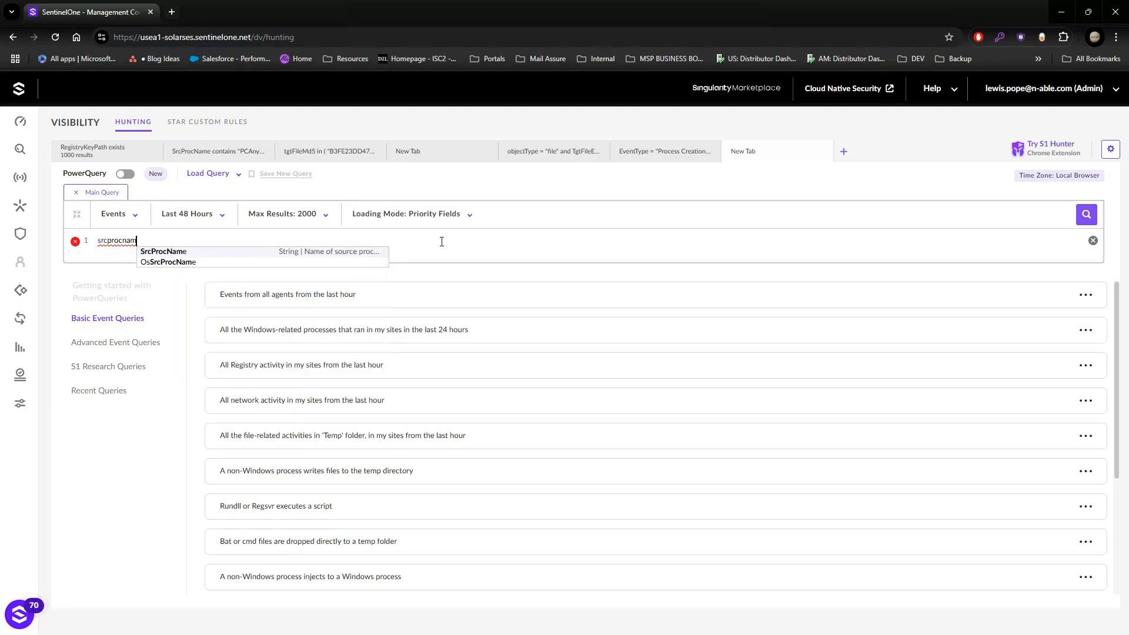
key("Return")
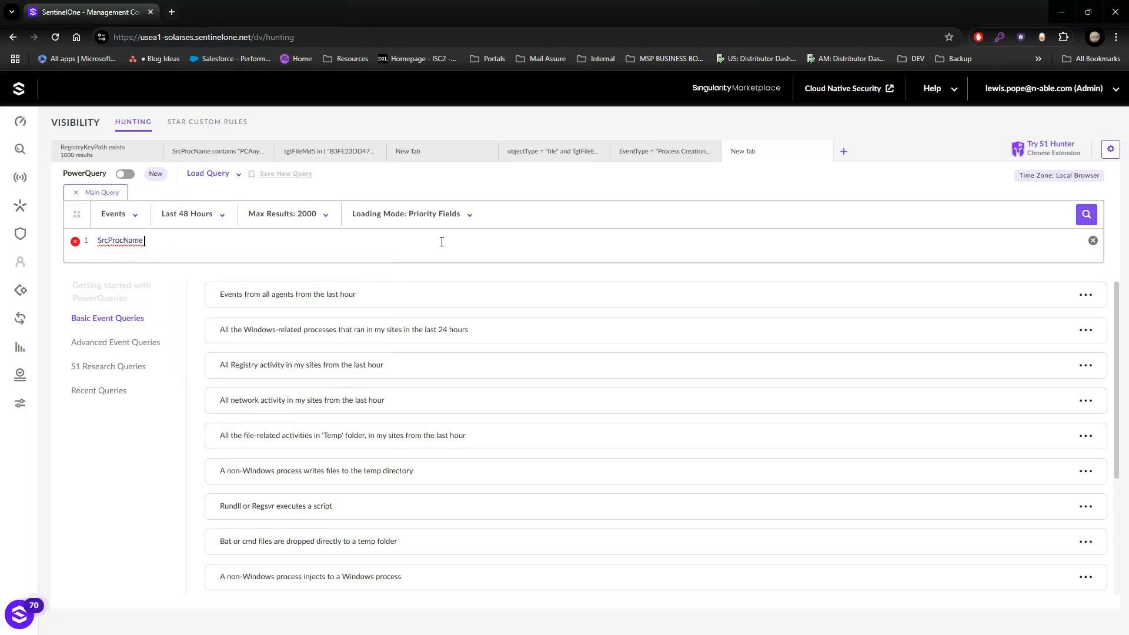
Step: Complete the query condition with the Contains operator and the value "PCAnywhere, TeamViewer"
type("contains")
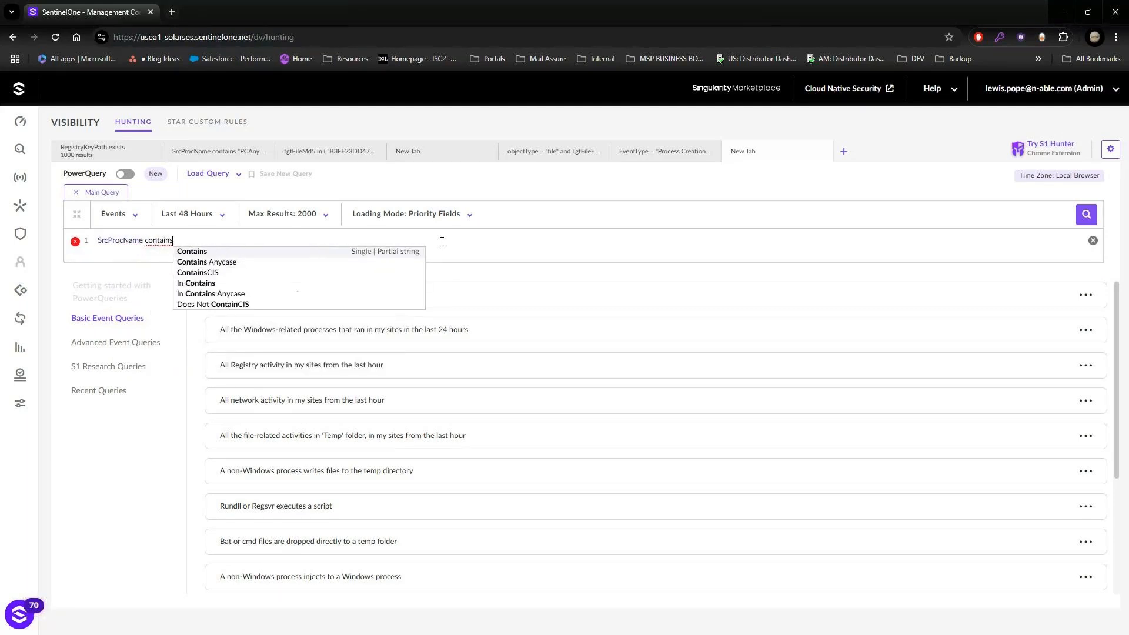
key("Return")
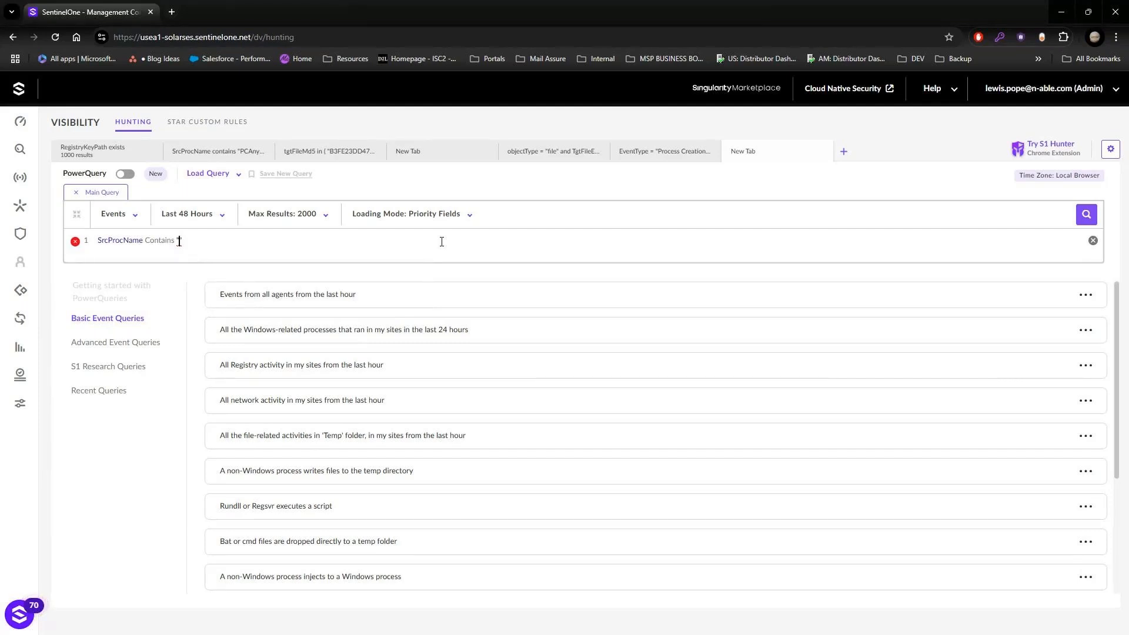
type("PCAnywhere, TeamViewer")
left_click(1019, 38)
left_click(1020, 38)
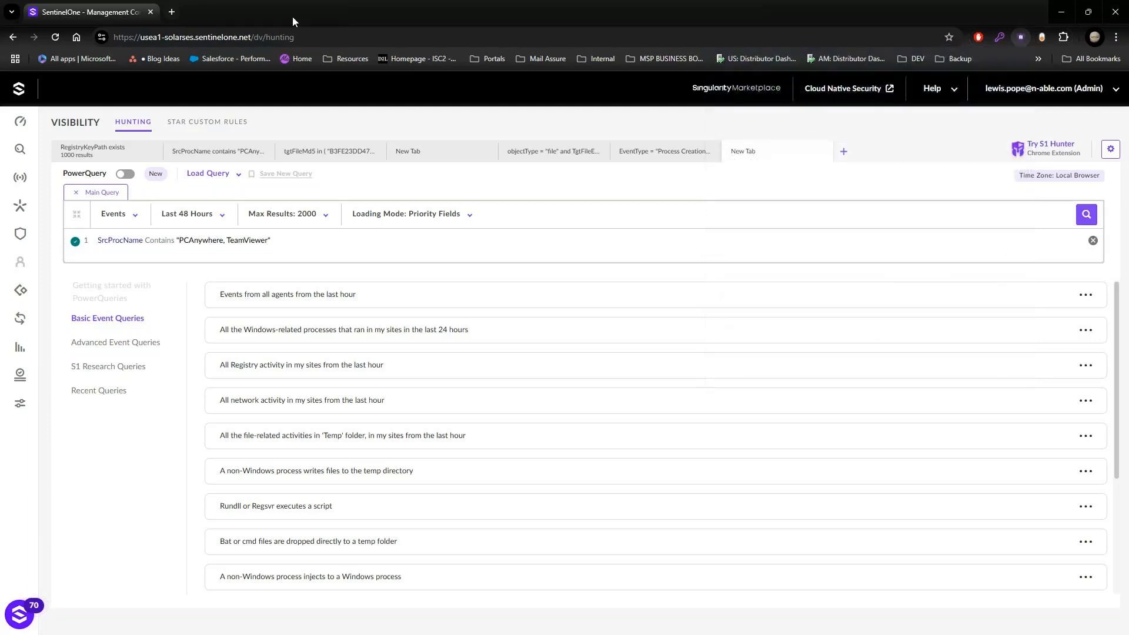
Step: Search the web in a new browser tab for "black basta alert cisa"
left_click(172, 12)
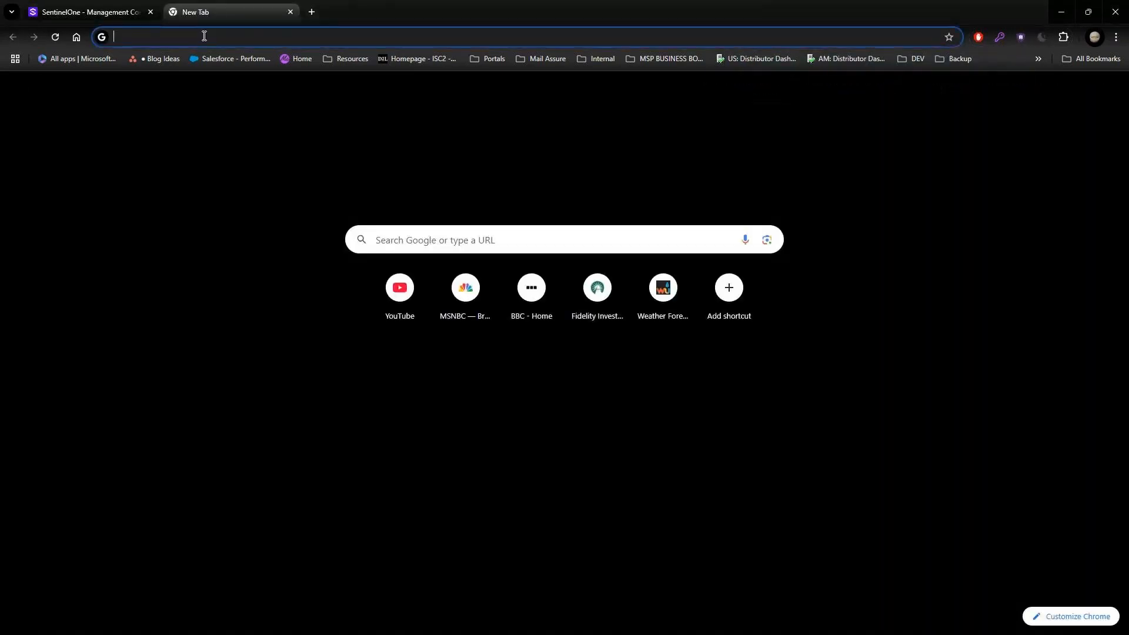
type("black")
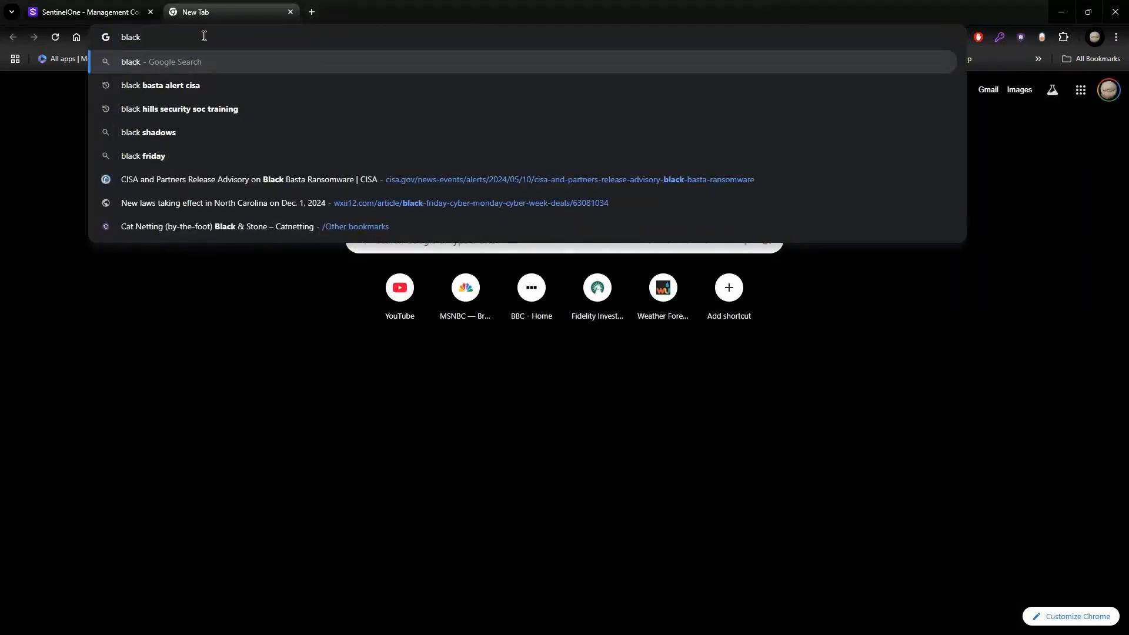
key("Down")
key("Return")
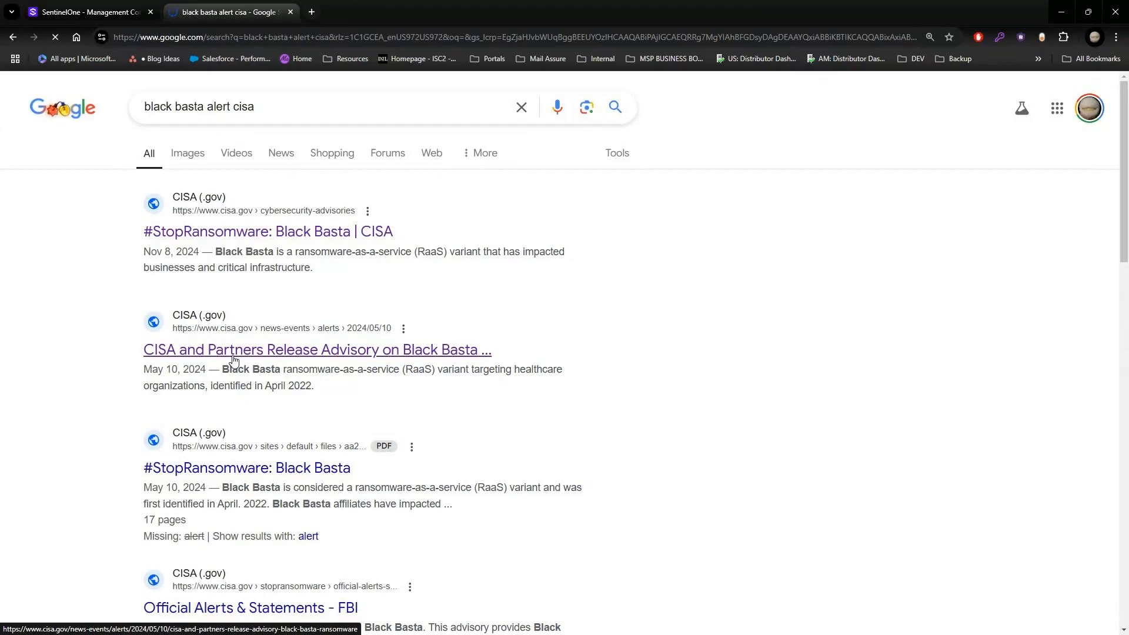
left_click(234, 350)
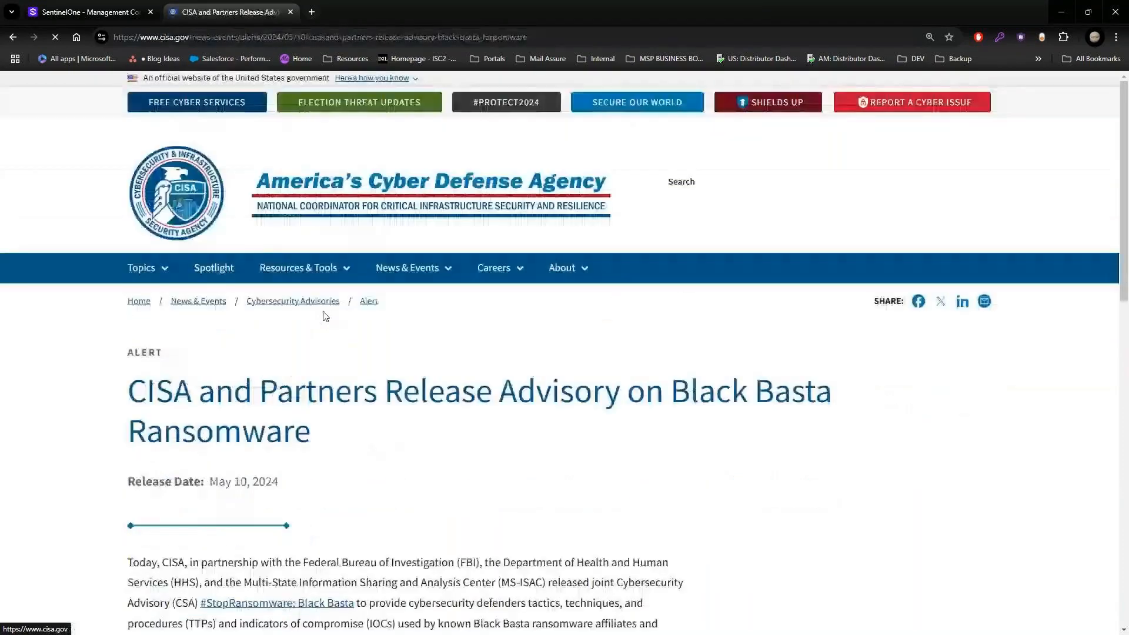
scroll(353, 341, "down", 8)
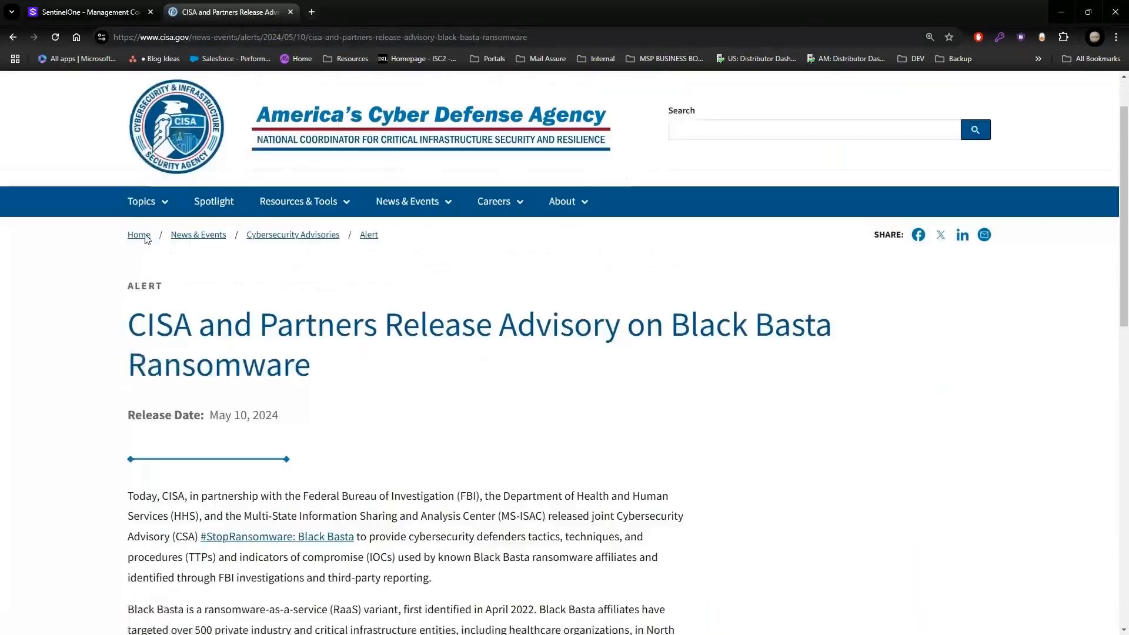
left_click(12, 37)
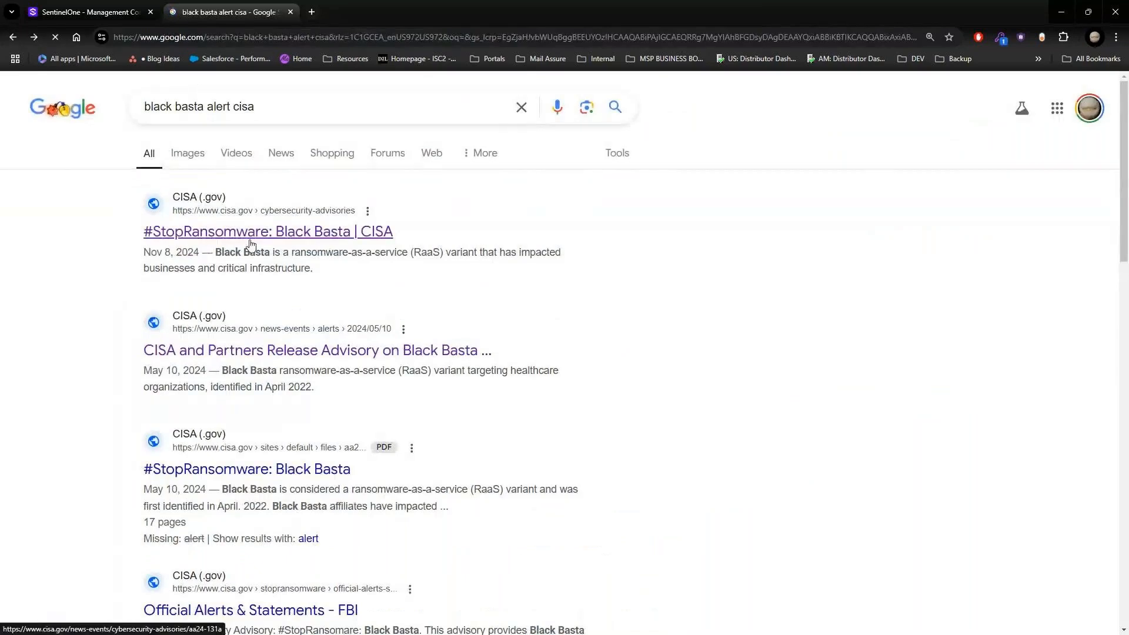
Step: Open the CISA advisory "#StopRansomware: Black Basta" and view its "AA24-131A STIX XML (NOV 2024)" list of IOCs
left_click(260, 235)
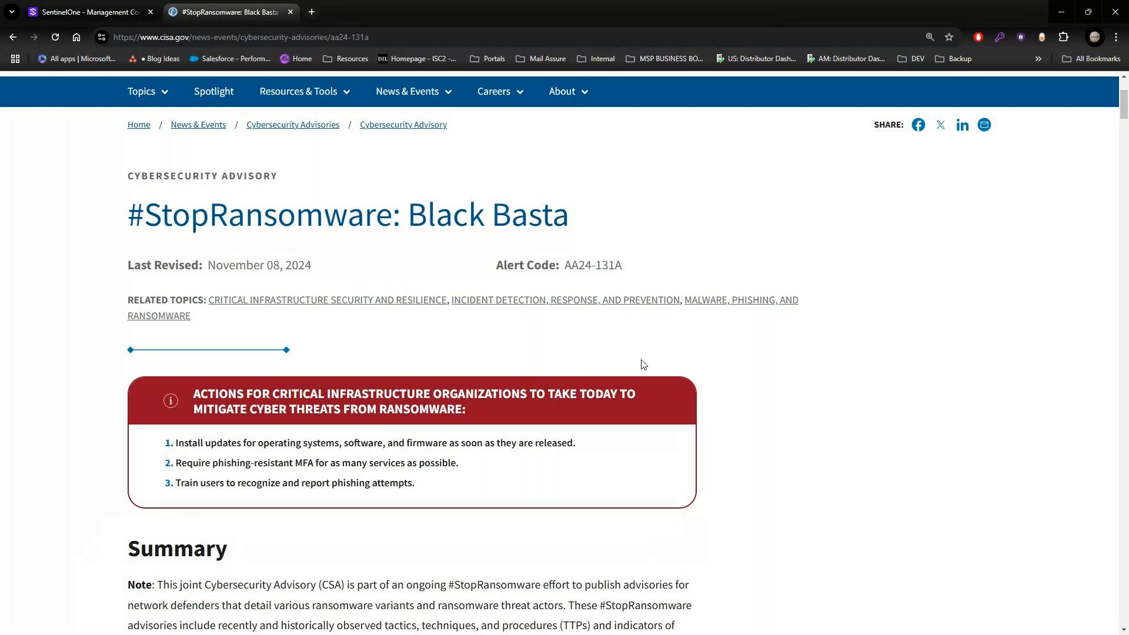
scroll(647, 358, "down", 7)
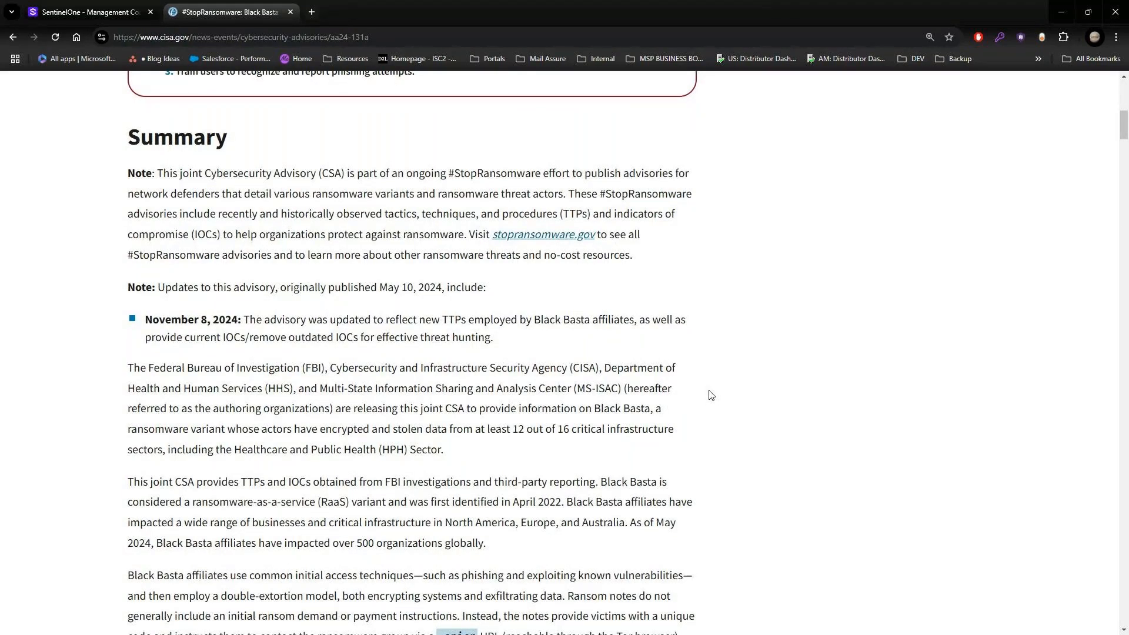
scroll(710, 395, "down", 11)
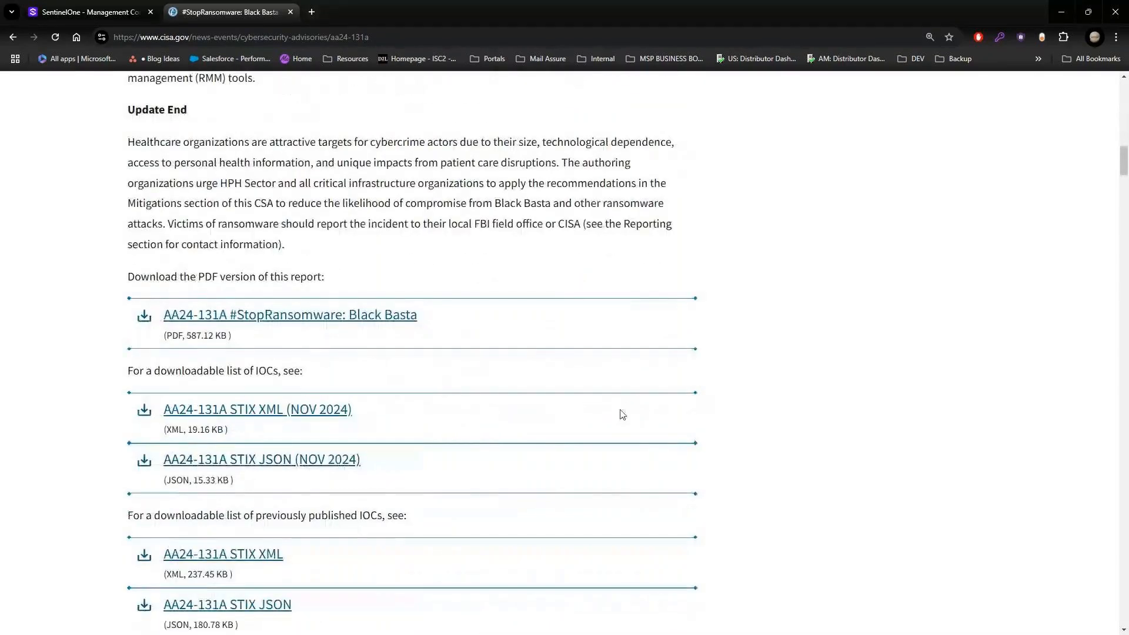
scroll(616, 417, "down", 2)
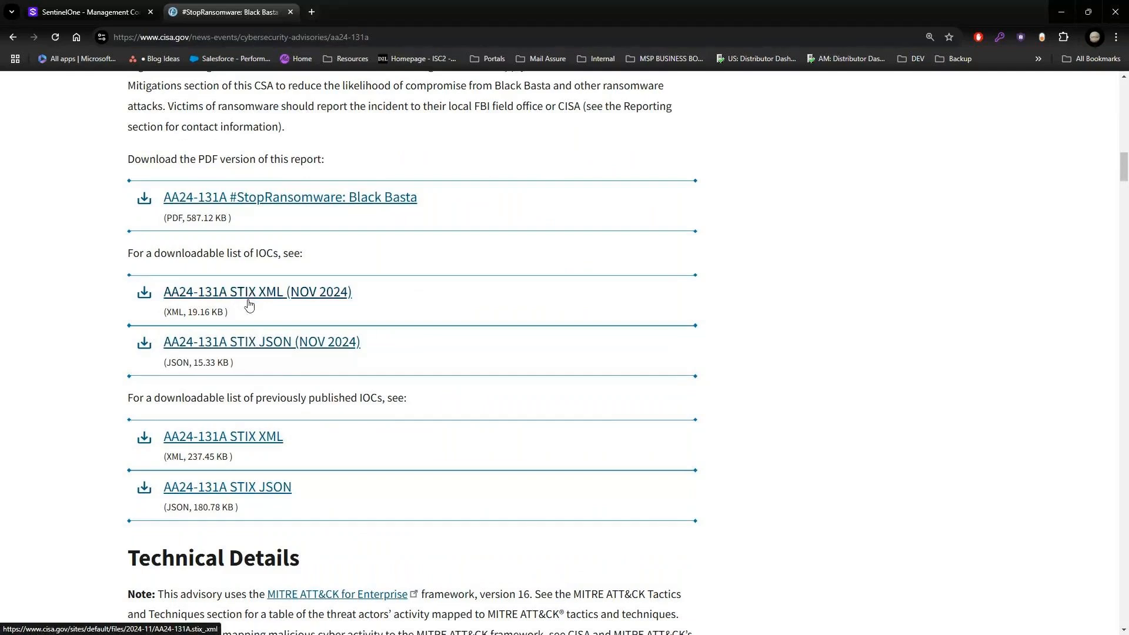
left_click(250, 301)
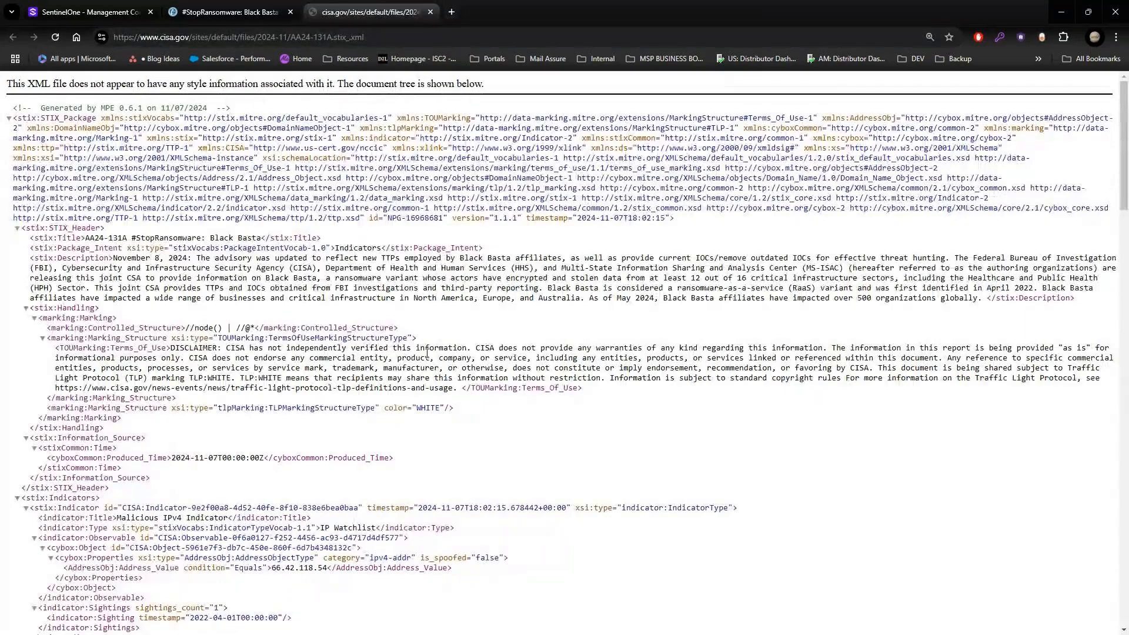
Step: Examine the indicators, TTPs and kill chains in the STIX XML file, and return to the Black Basta advisory
scroll(418, 329, "down", 9)
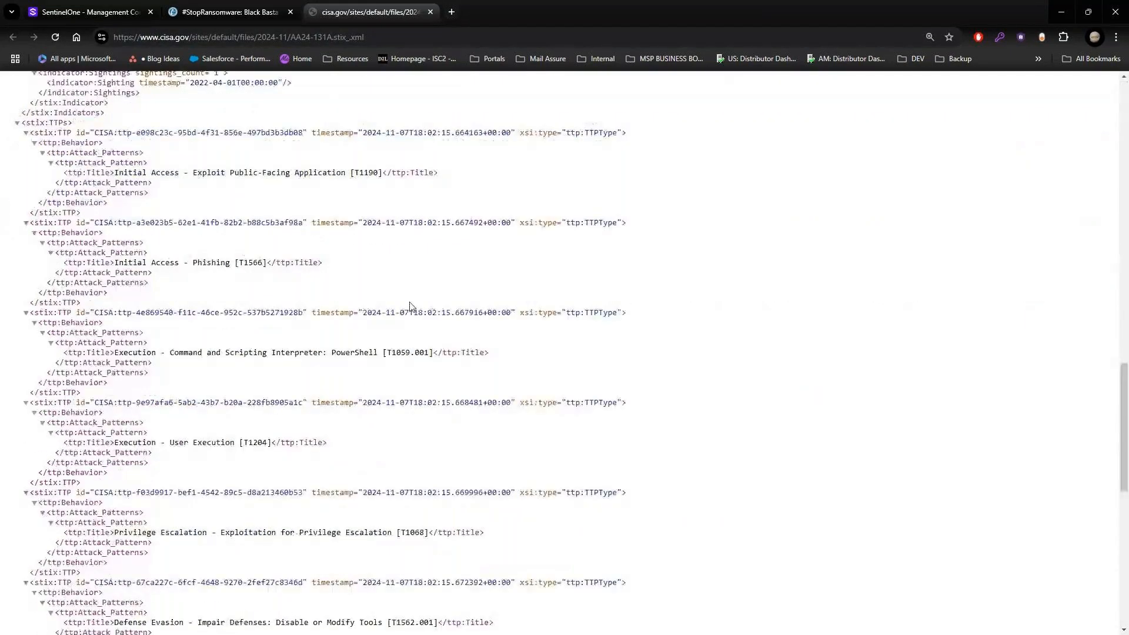
scroll(411, 308, "down", 9)
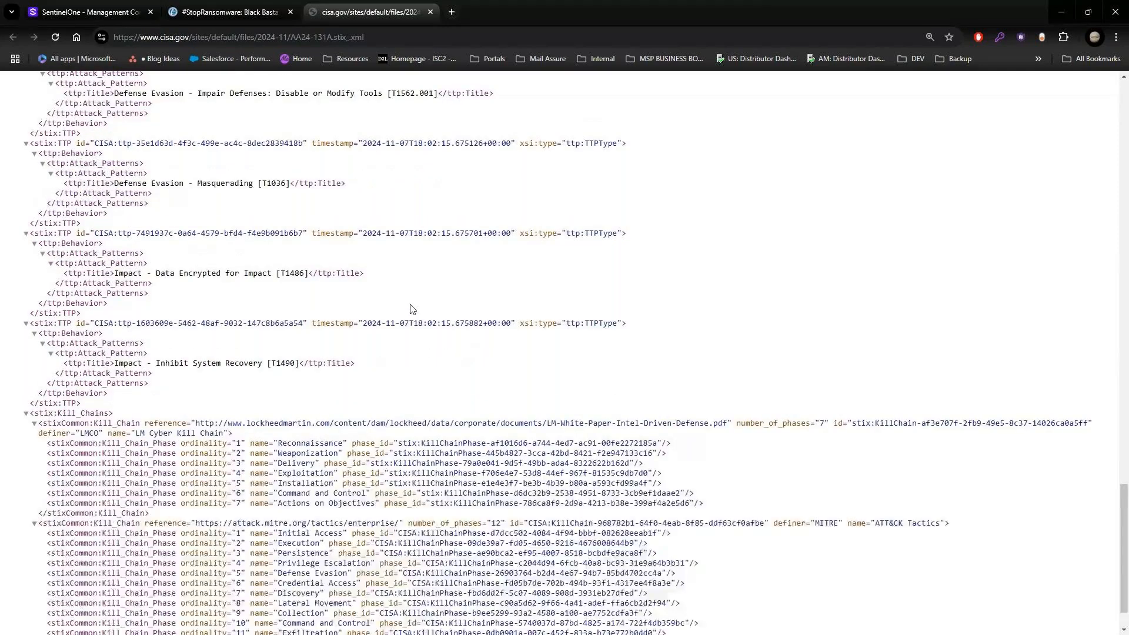
scroll(413, 309, "down", 1)
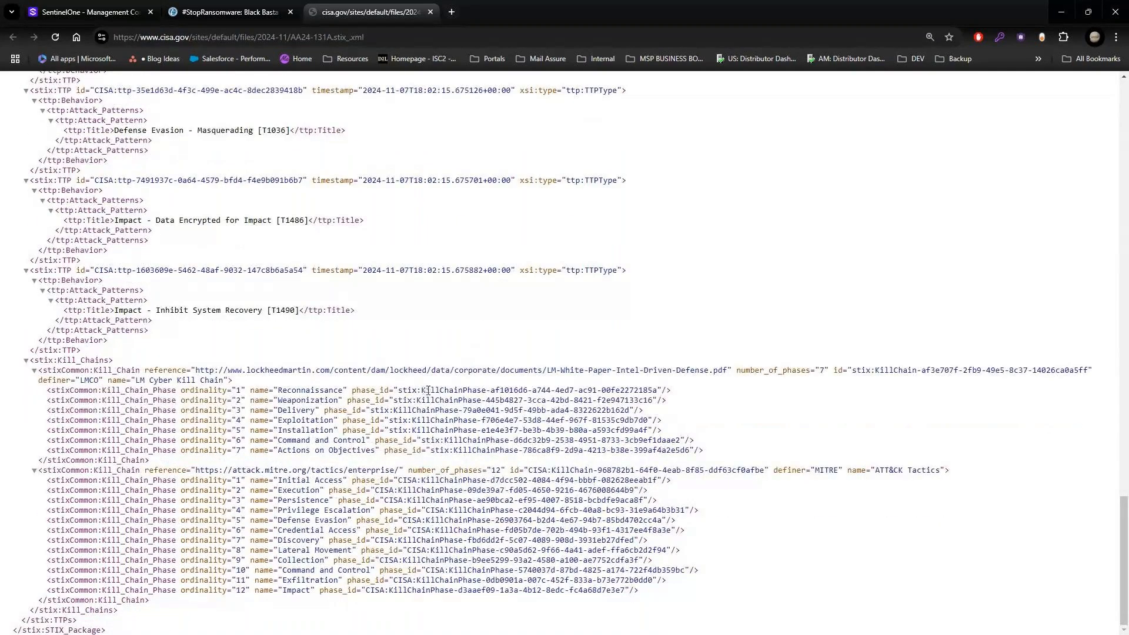
scroll(429, 391, "up", 1)
scroll(429, 391, "down", 1)
scroll(417, 333, "up", 20)
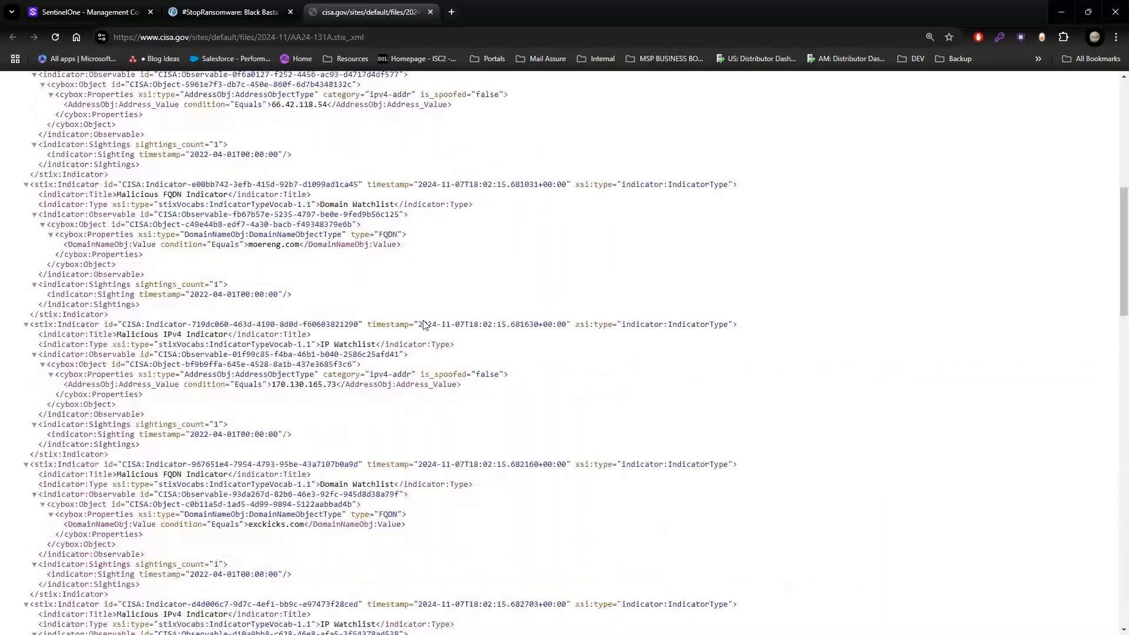
scroll(424, 324, "up", 6)
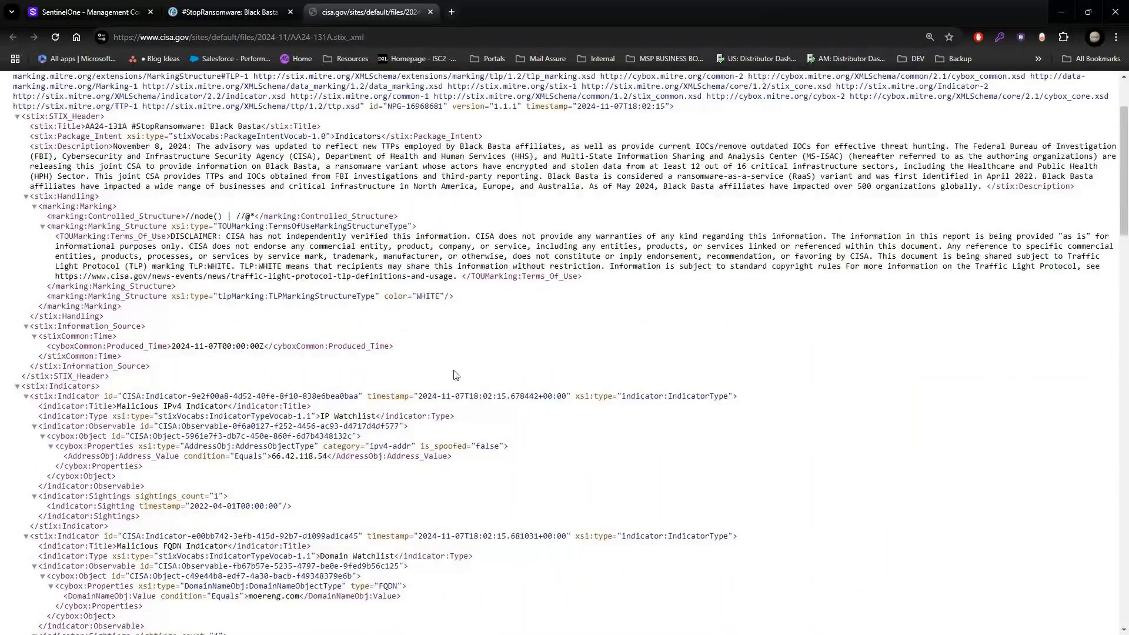
scroll(456, 374, "up", 2)
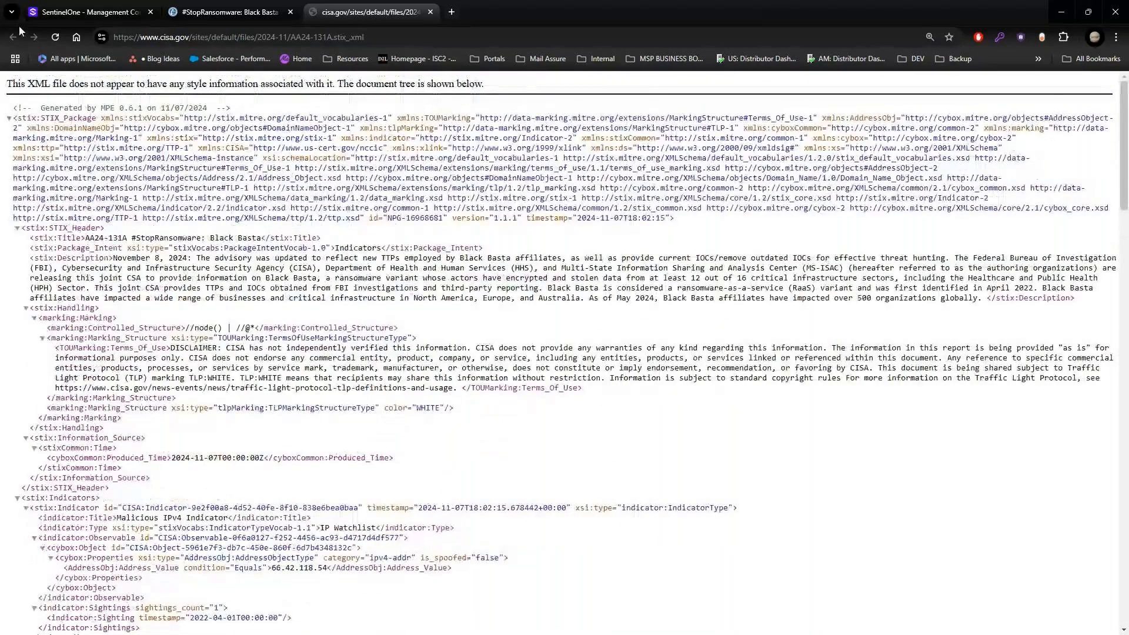
left_click(216, 13)
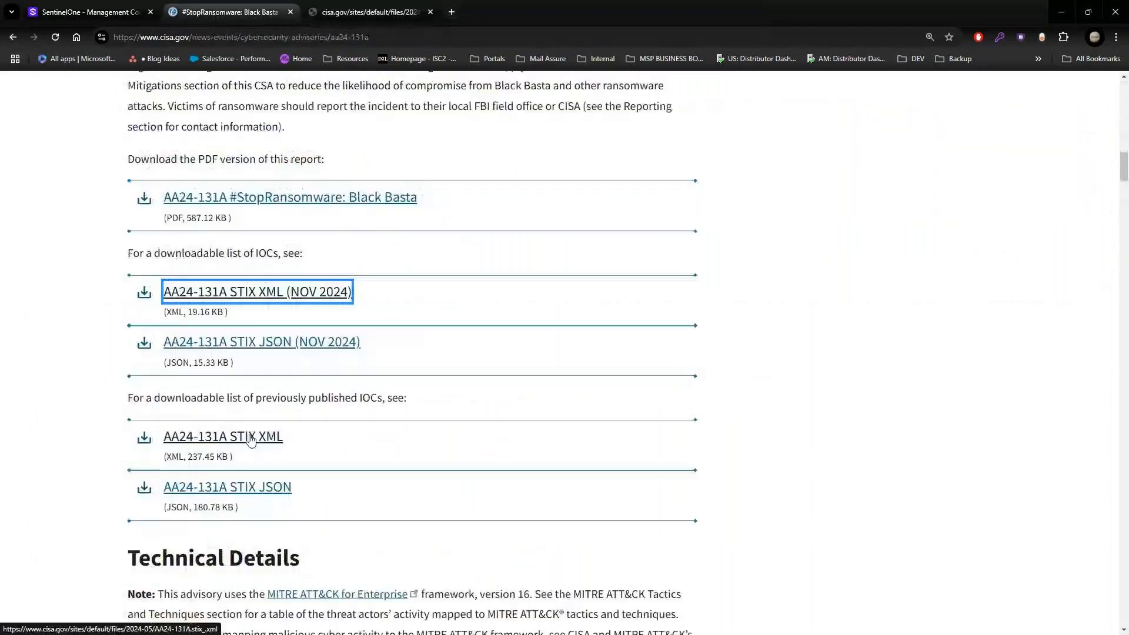
Step: Open the "AA24-131A STIX JSON (NOV 2024)" file and examine its attack patterns and IPv4 and domain indicators
left_click(230, 347)
scroll(223, 307, "down", 12)
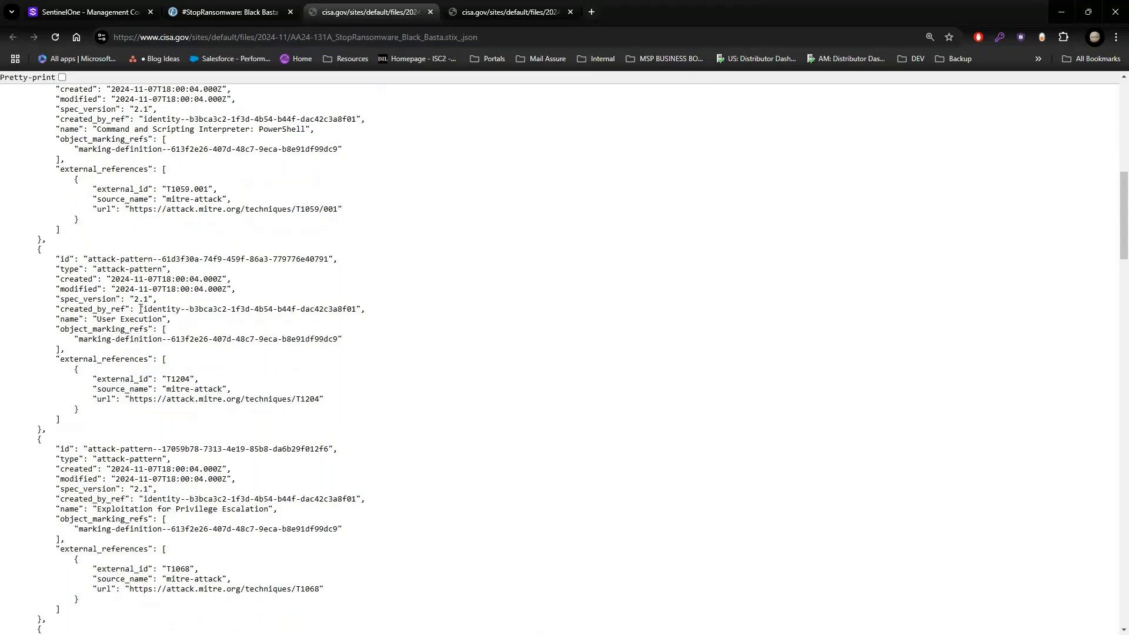
scroll(141, 308, "down", 15)
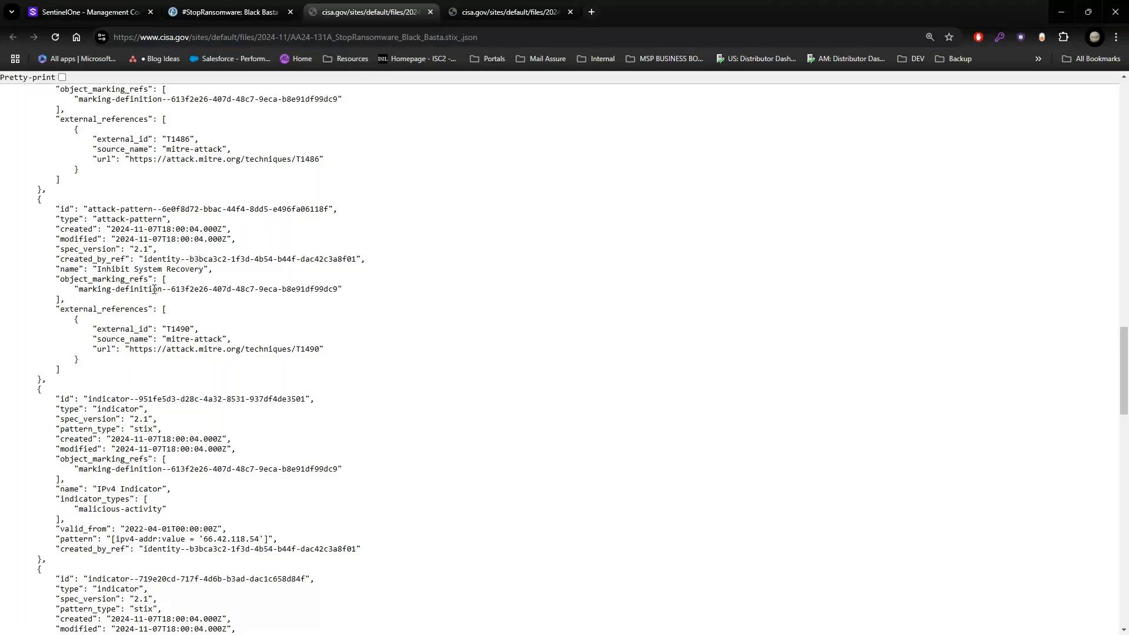
scroll(191, 286, "down", 1)
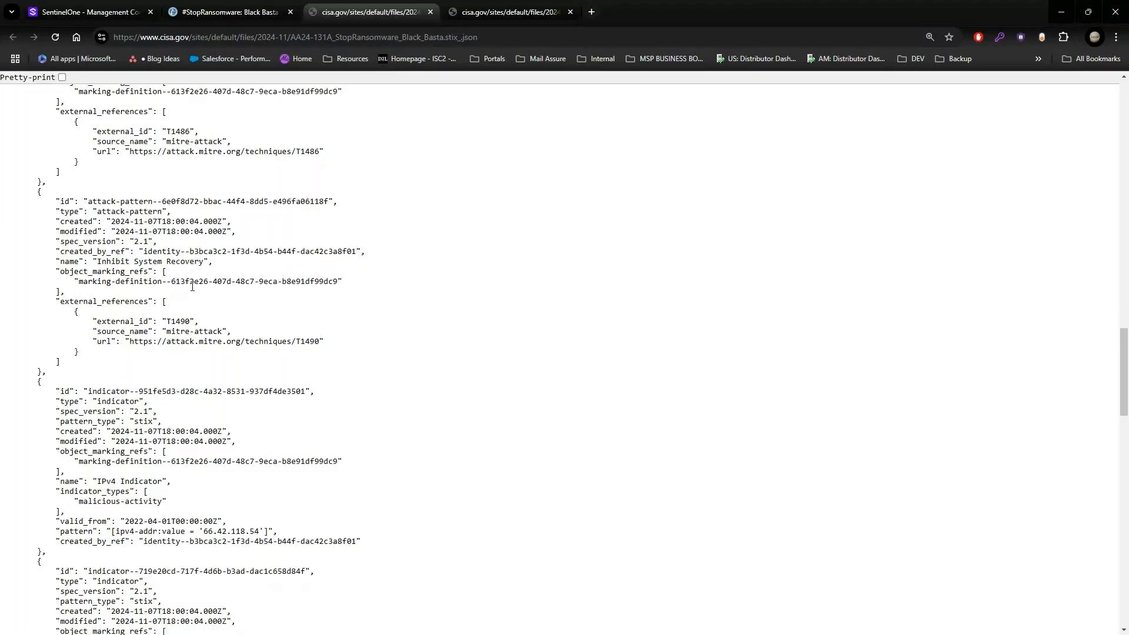
scroll(191, 286, "down", 8)
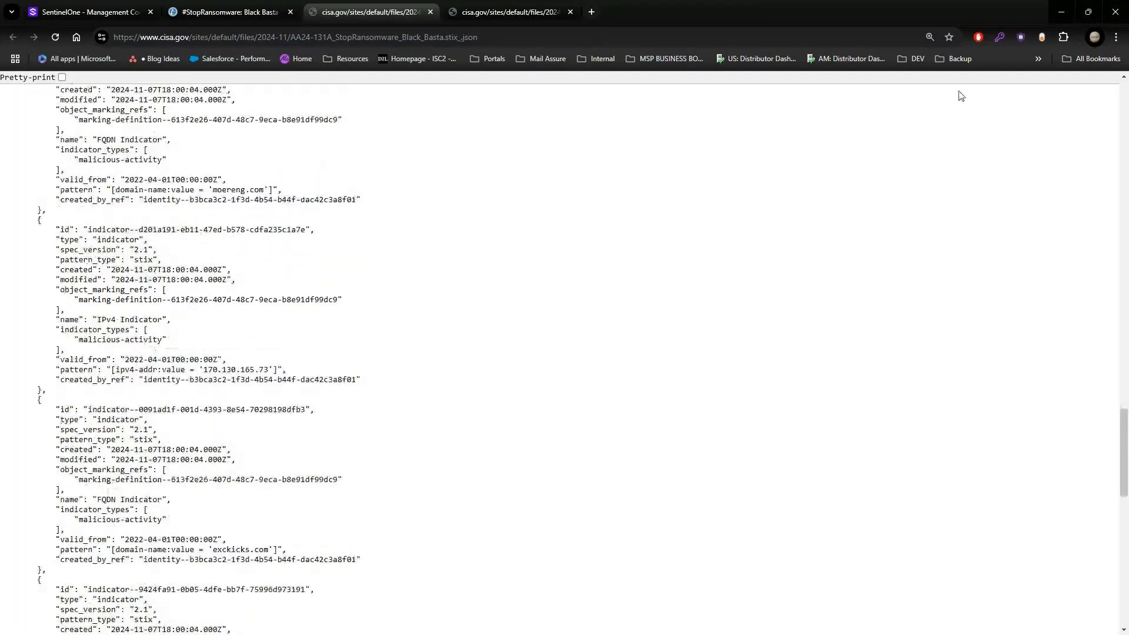
Step: Scrape the STIX JSON page for IOCs with the SentinelOne Hunter extension, select all IP indicators, and run a hunt on them
left_click(1022, 37)
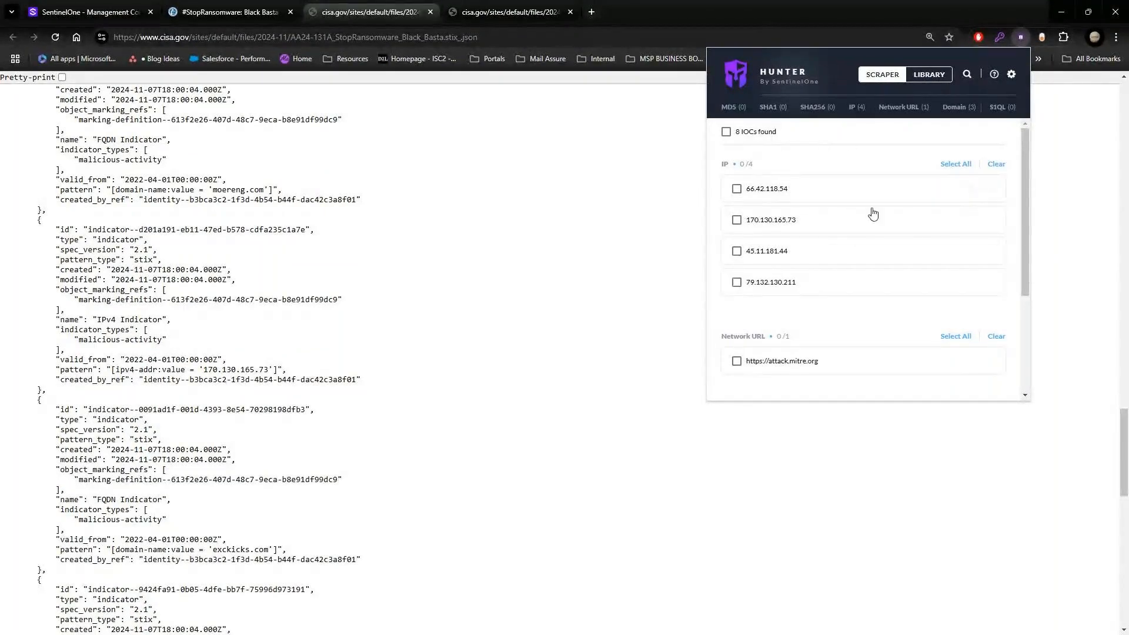
left_click(956, 164)
scroll(788, 227, "down", 2)
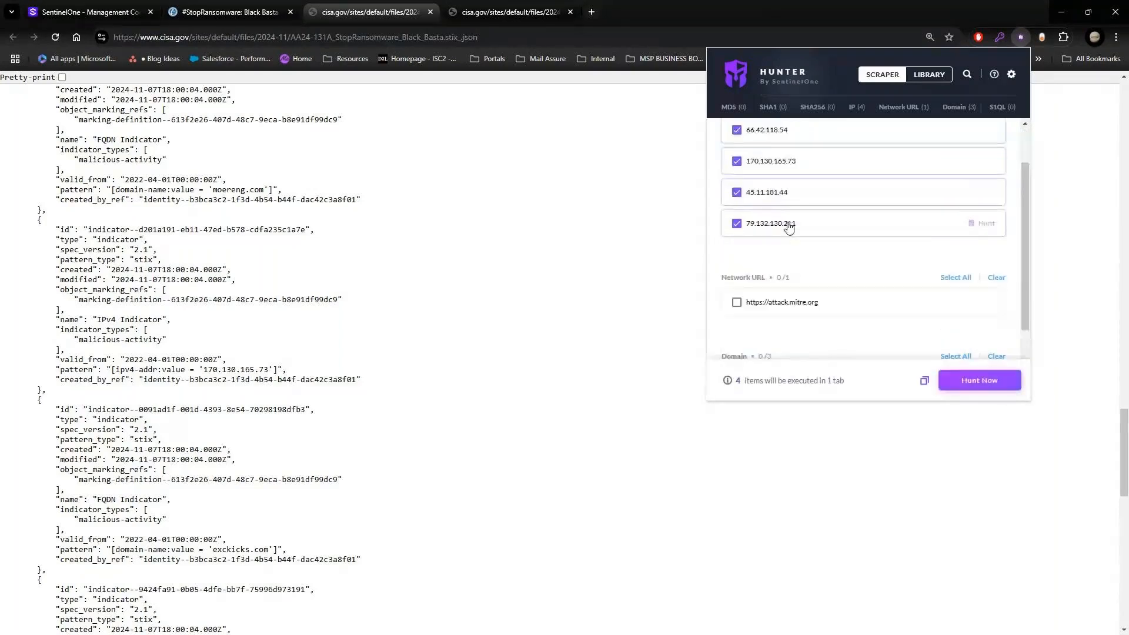
scroll(793, 228, "down", 2)
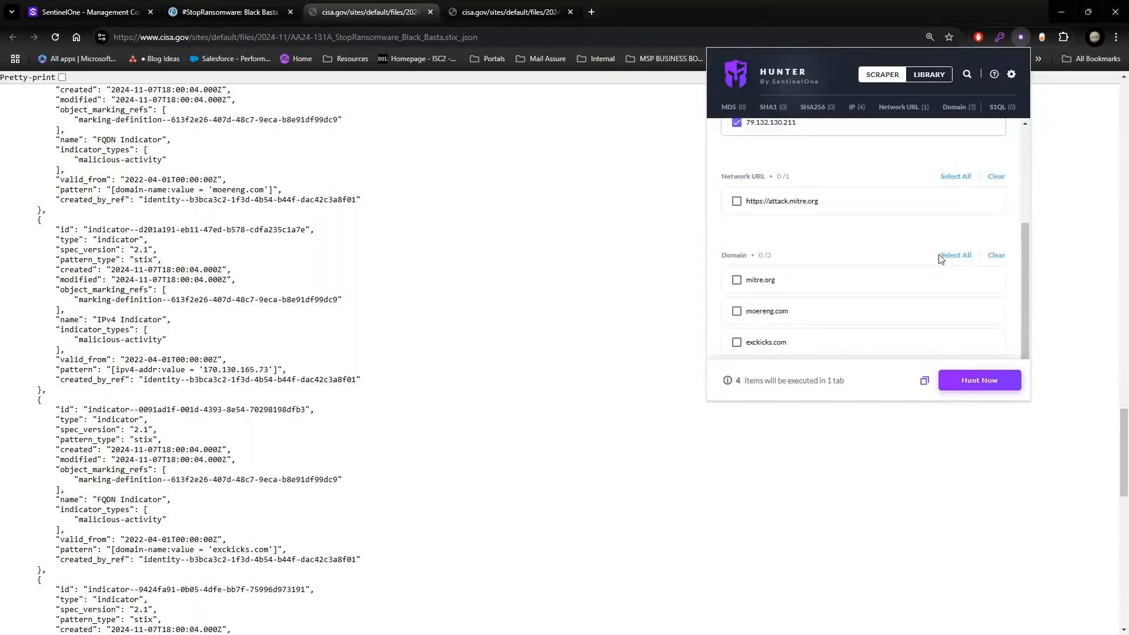
scroll(941, 255, "up", 4)
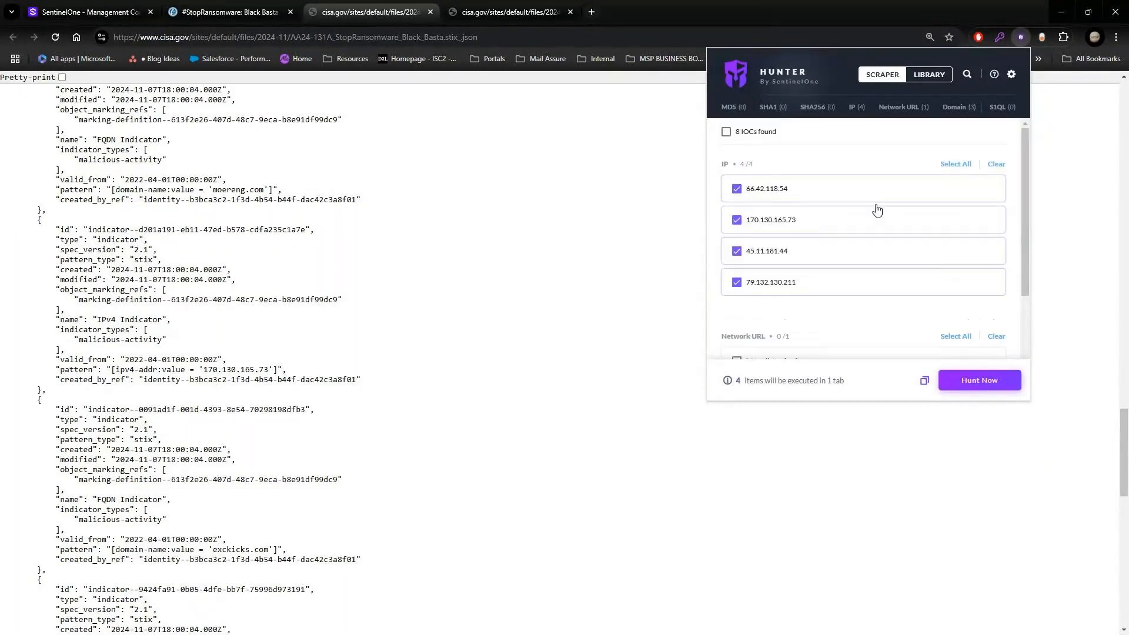
left_click(980, 381)
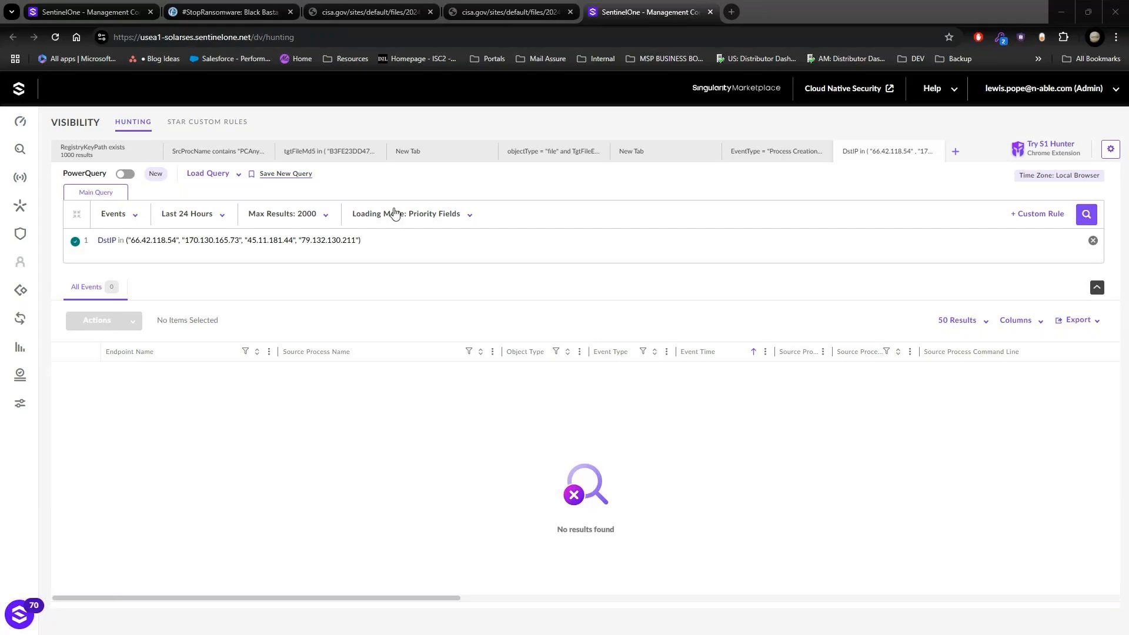
Step: Return to the hunting query tab containing "PCAnywhere, TeamViewer" and run the basic query "All Registry activity in my sites from the last hour"
left_click(38, 236)
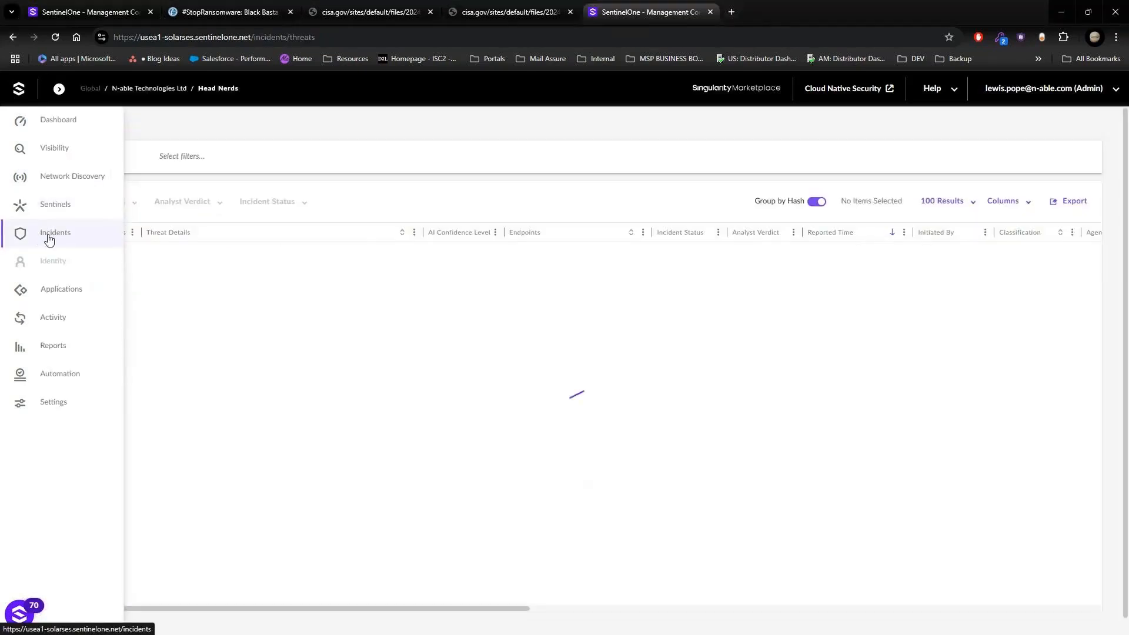
left_click(39, 160)
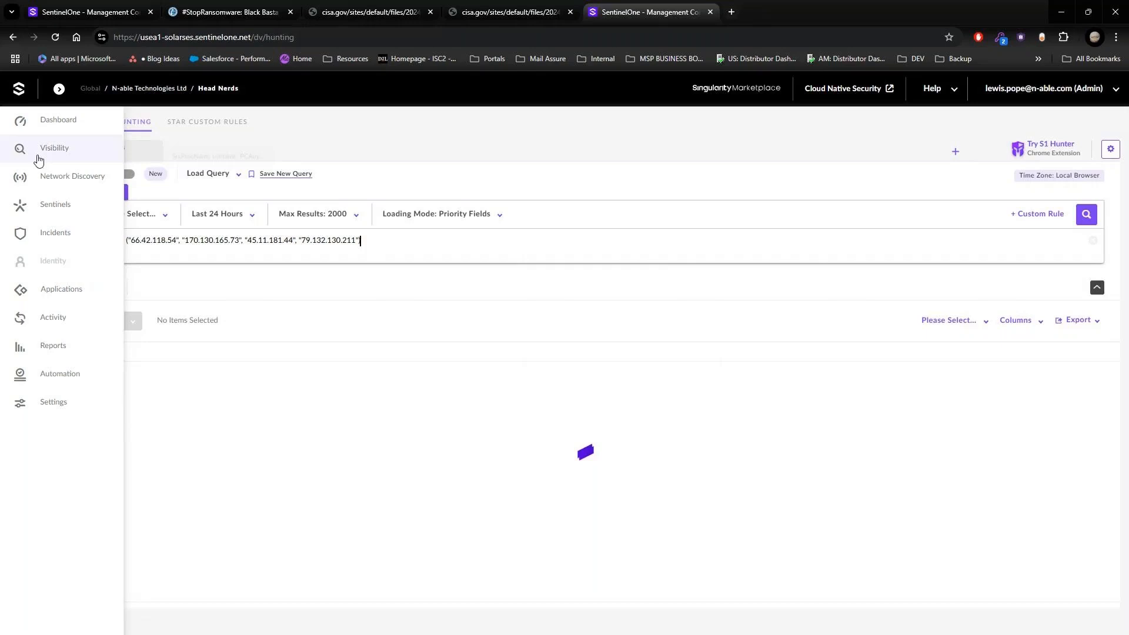
left_click(747, 159)
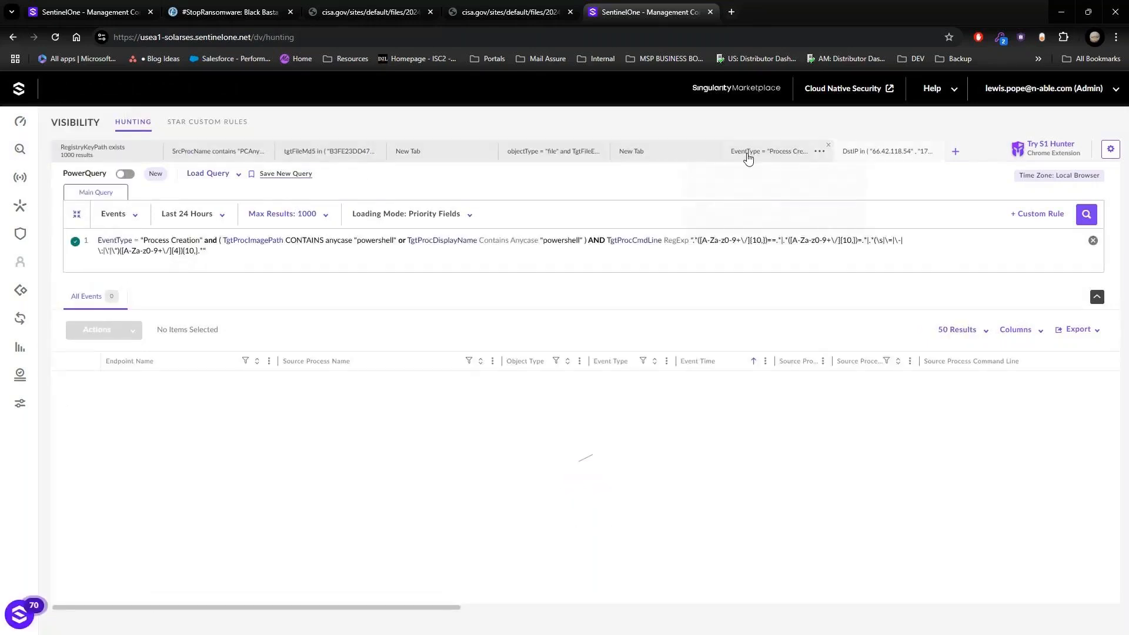
left_click(669, 157)
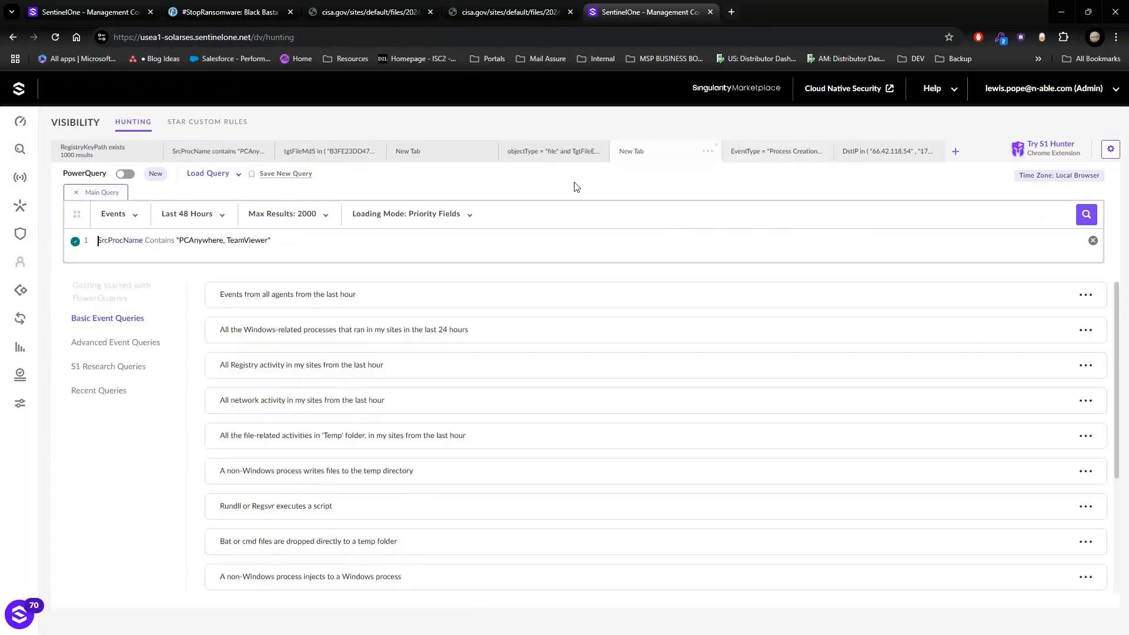
left_click(301, 373)
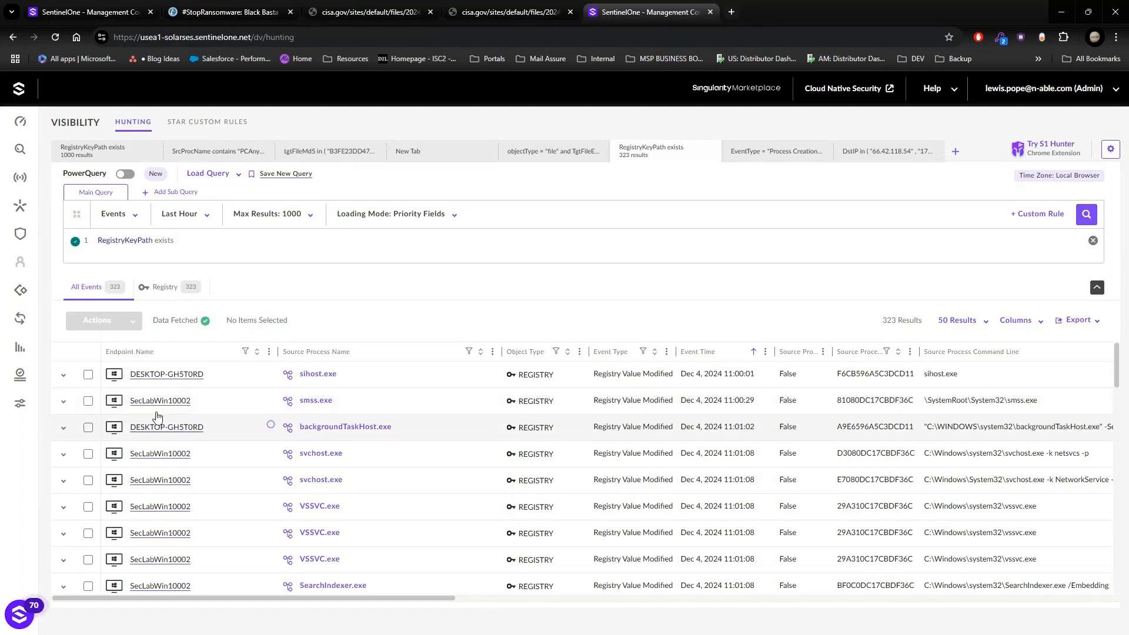
Step: Select the smss.exe registry event on SecLabWin10002 and review the response actions available for it
left_click(88, 401)
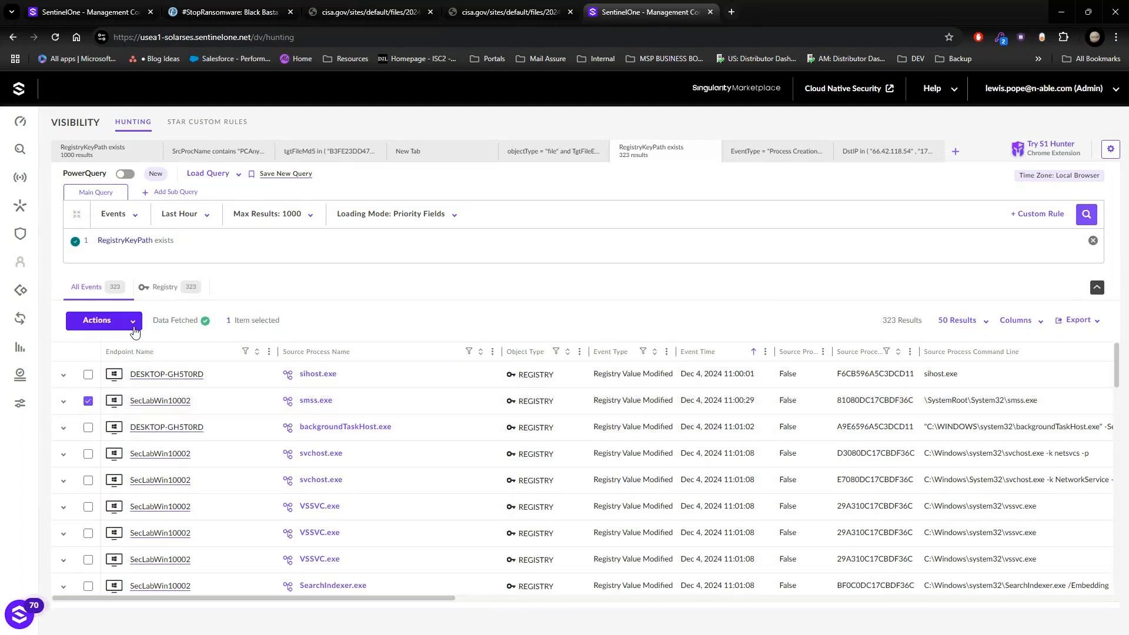
left_click(132, 323)
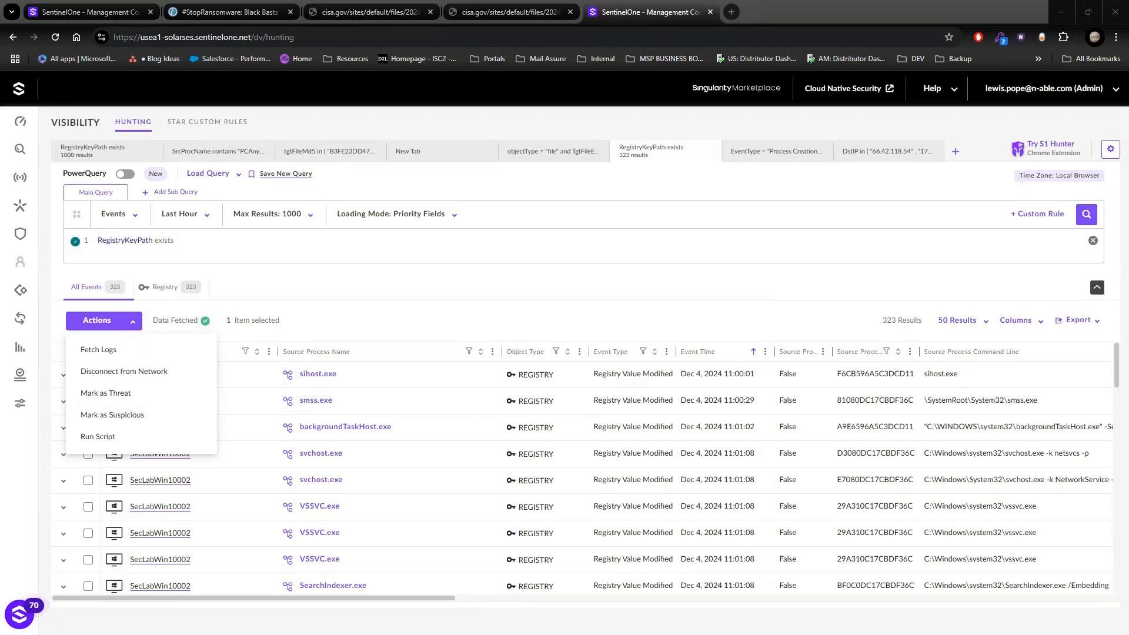
left_click(552, 242)
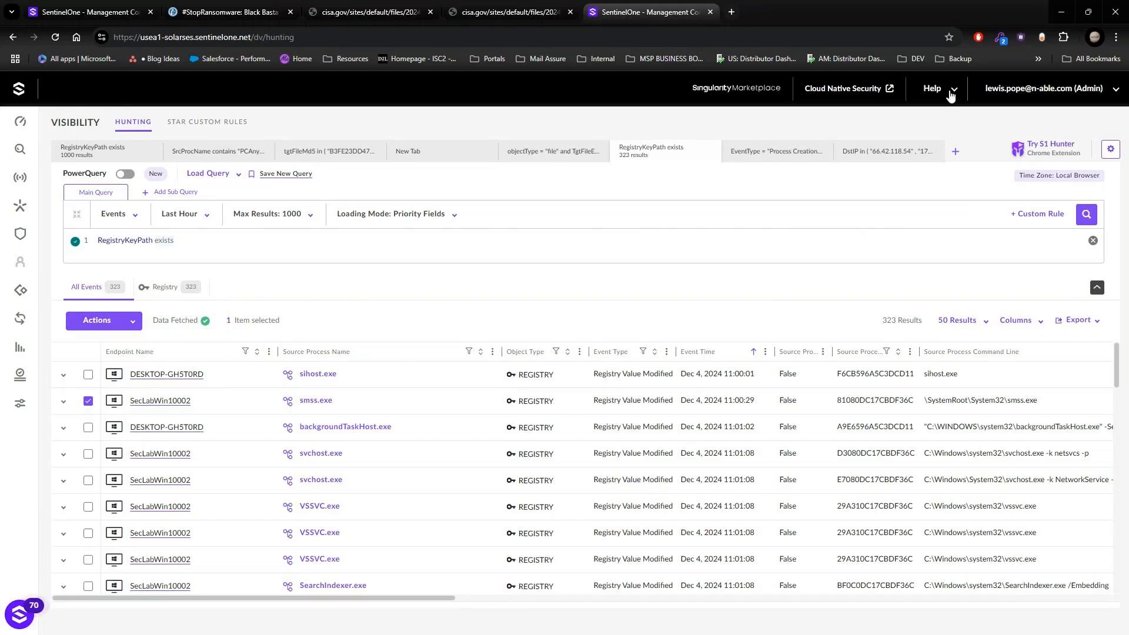
Step: Open the signed-in user's profile preferences and enable Singularity Operations Center
left_click(1039, 91)
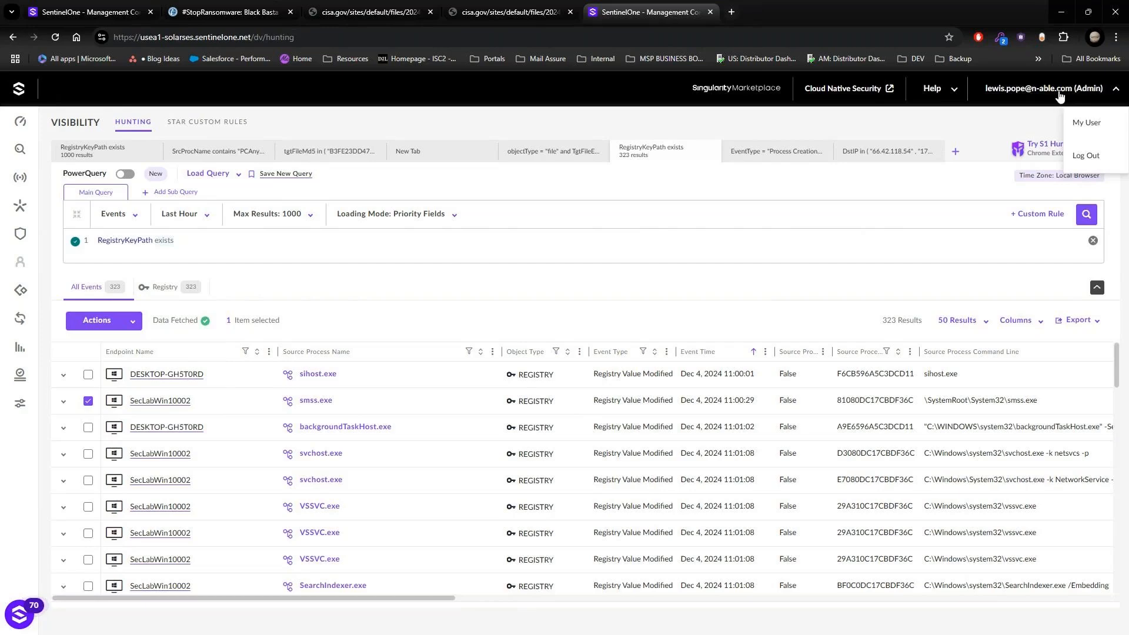
left_click(1092, 125)
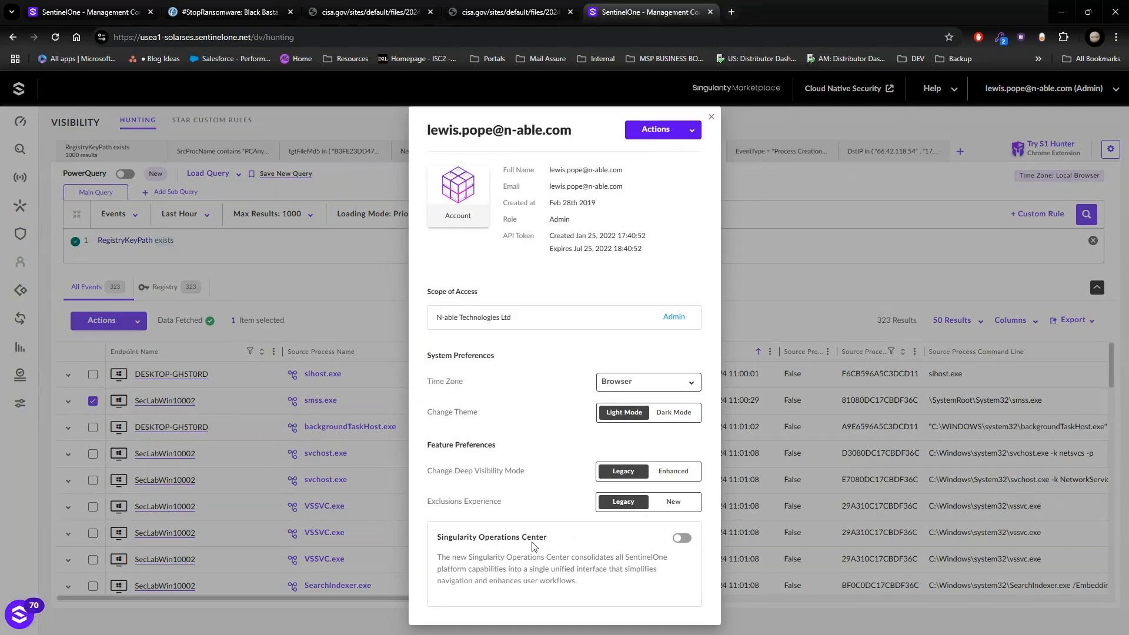
left_click(682, 539)
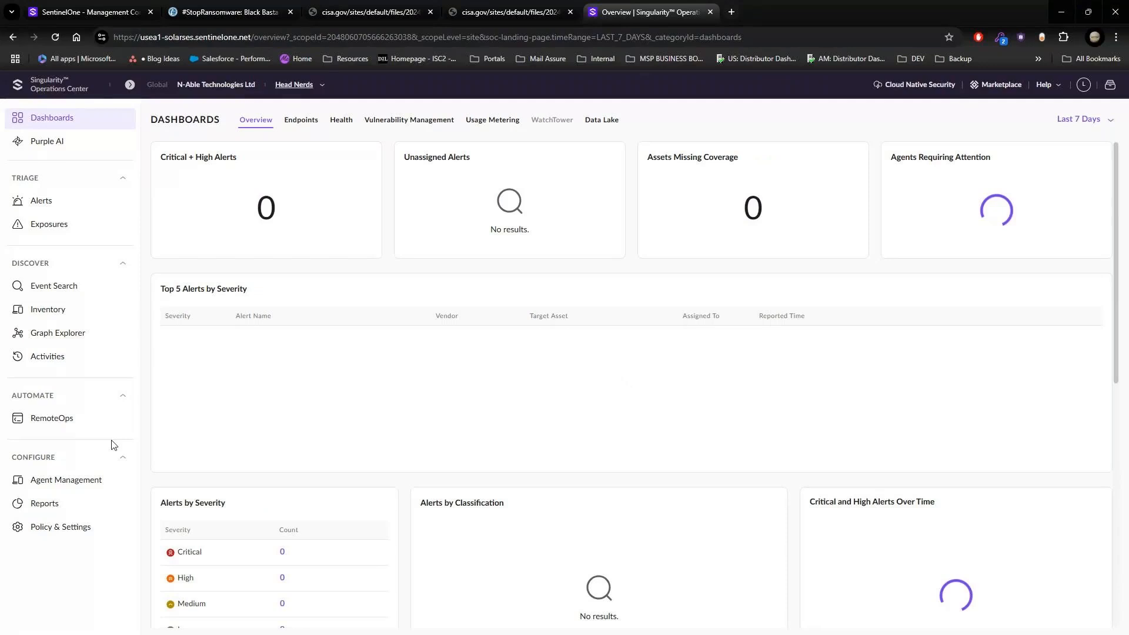
Step: Open the Head Nerds site's endpoint policy settings and unlock the inherited configuration for editing
left_click(58, 537)
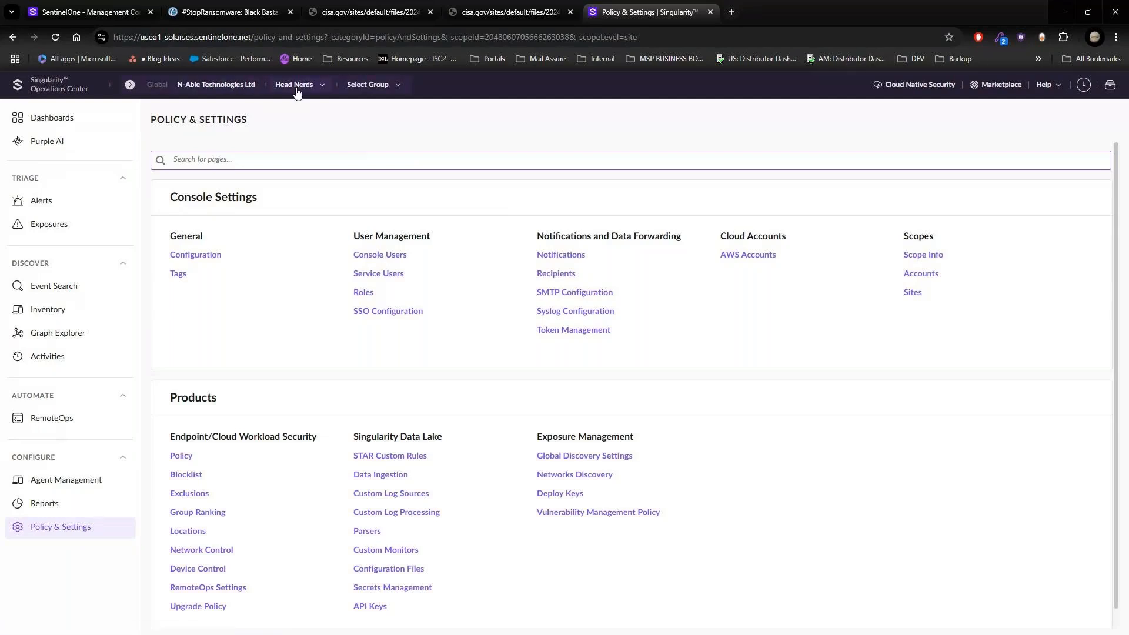
left_click(181, 457)
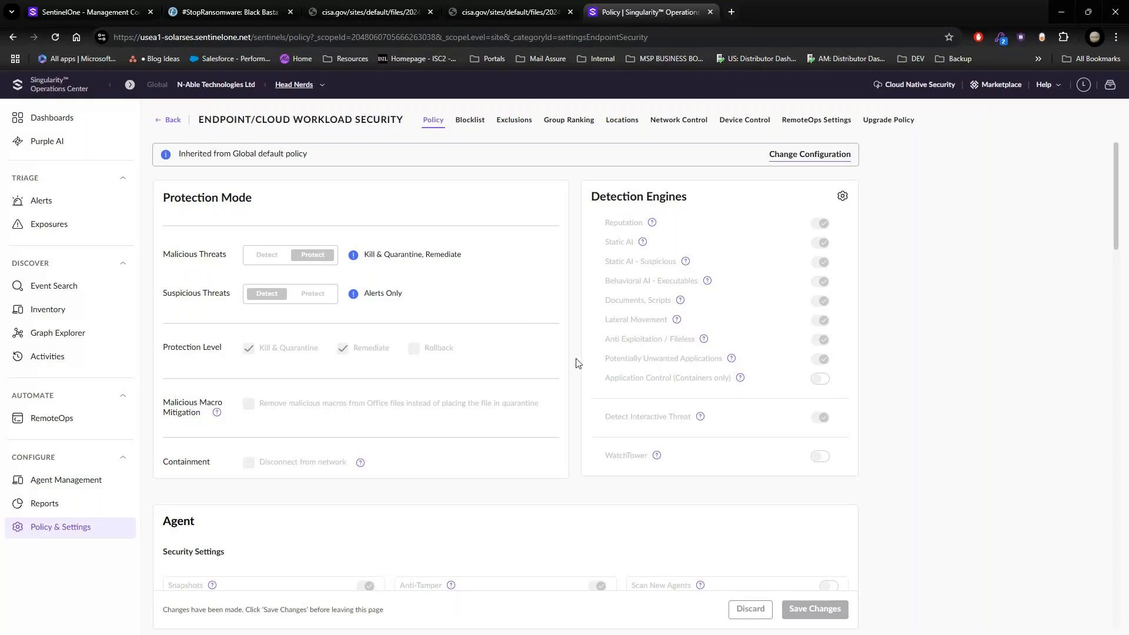
left_click(794, 156)
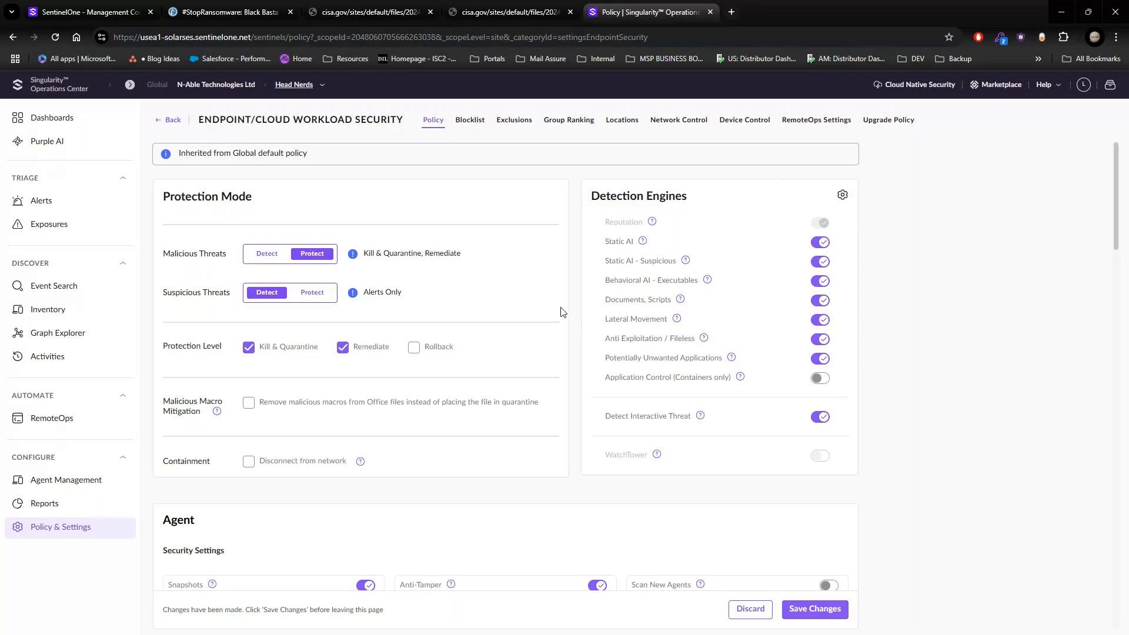
Step: Clear the Unmitigated filter in the unified alerts, view a ransomware alert's details, and close them
left_click(83, 207)
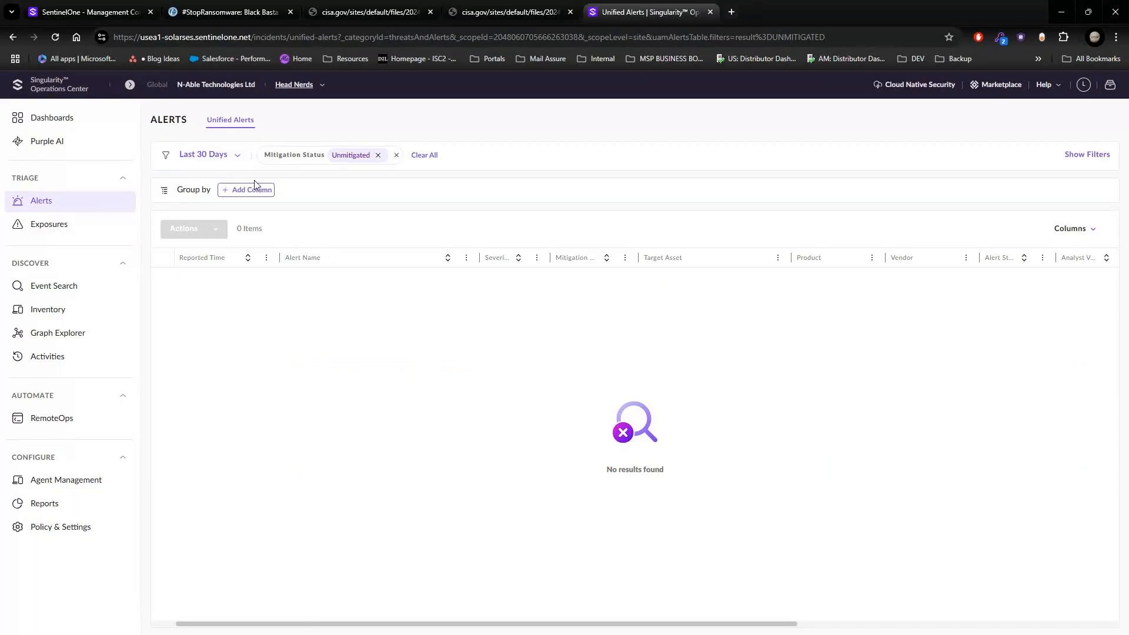
left_click(432, 156)
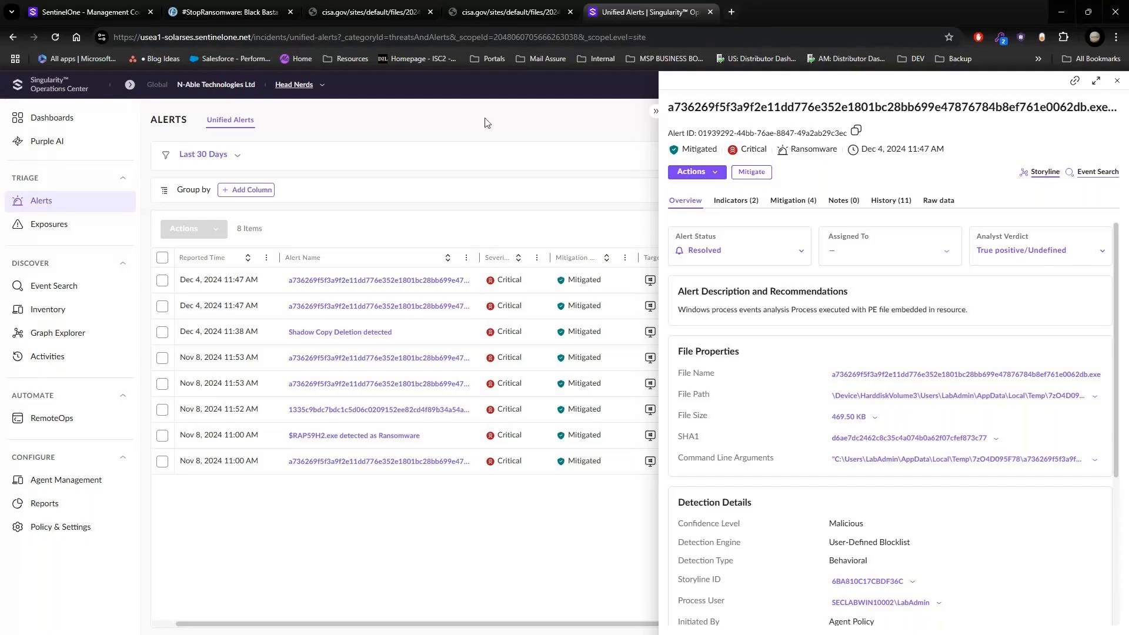
left_click(1117, 82)
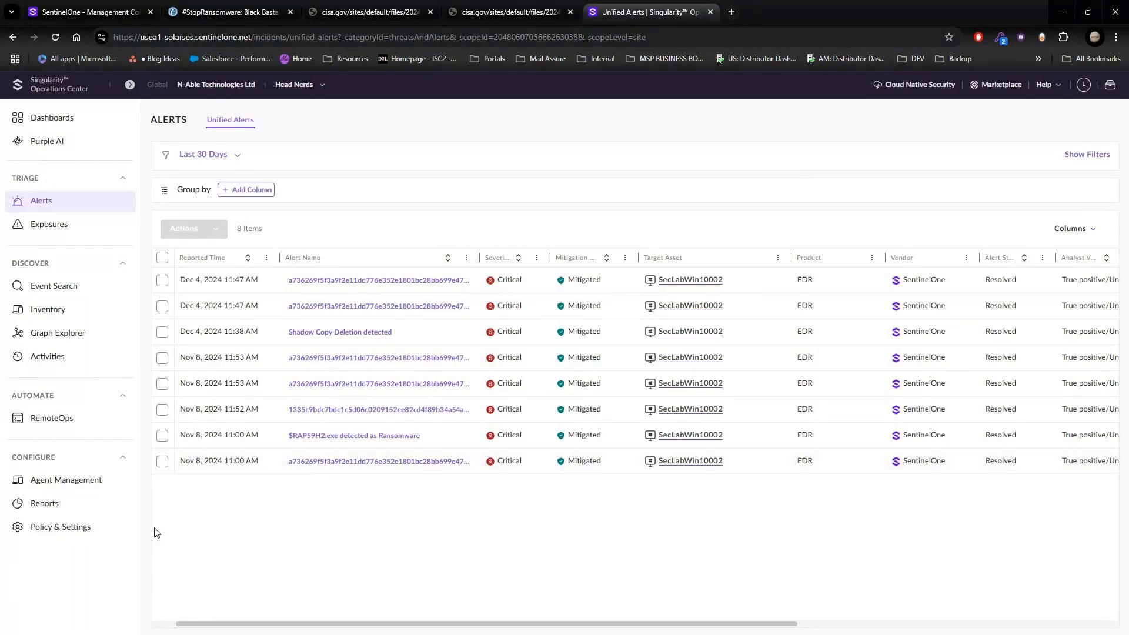
Step: Run the Graph Explorer search "Workstations and Servers with critical alerts and indicators" and inspect the alert, cmd.exe, and endpoint nodes
left_click(76, 340)
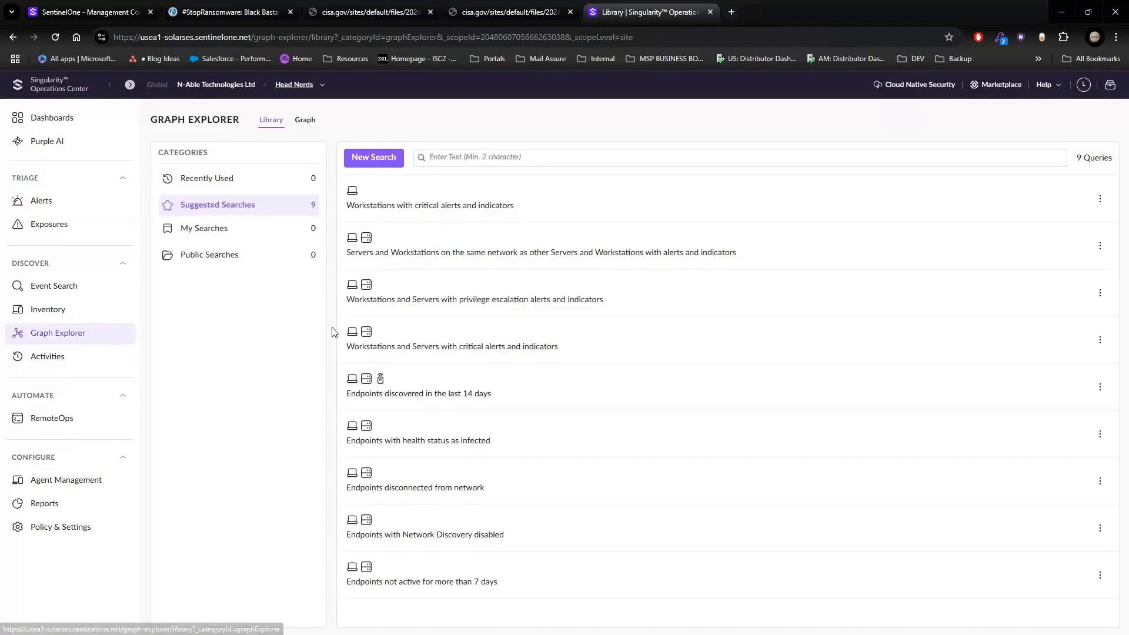
left_click(451, 352)
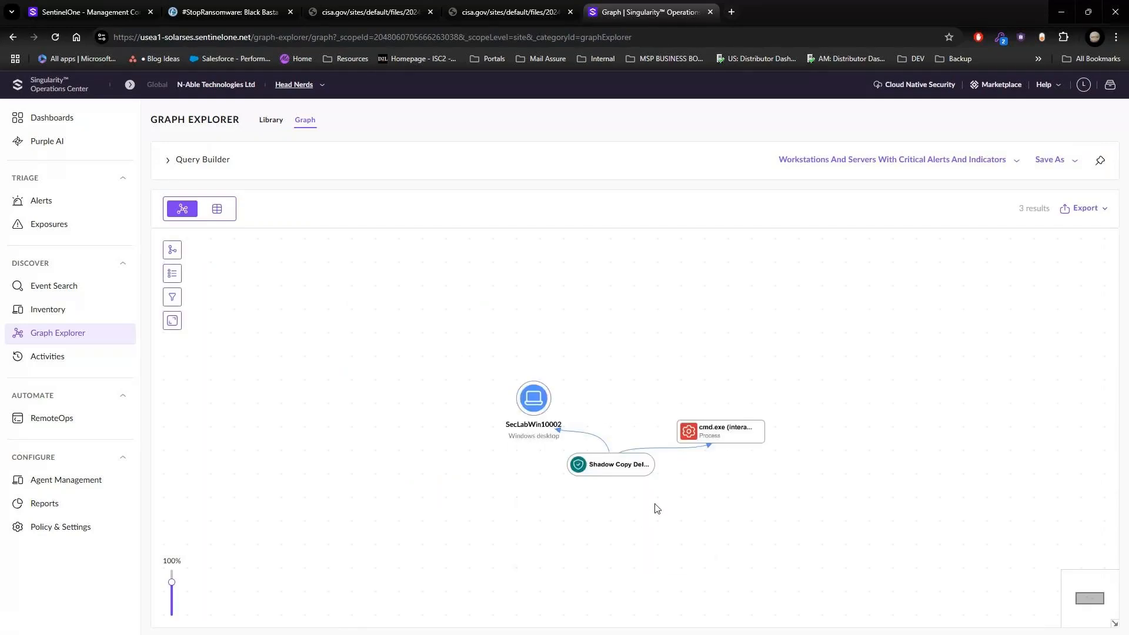
mouse_move(586, 467)
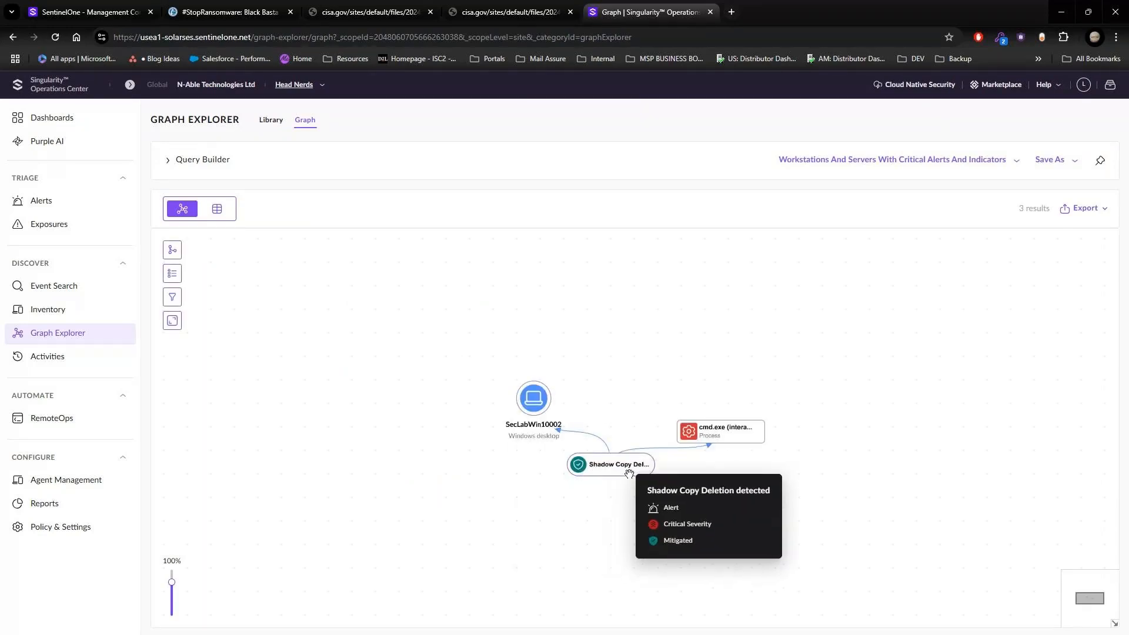
mouse_move(725, 444)
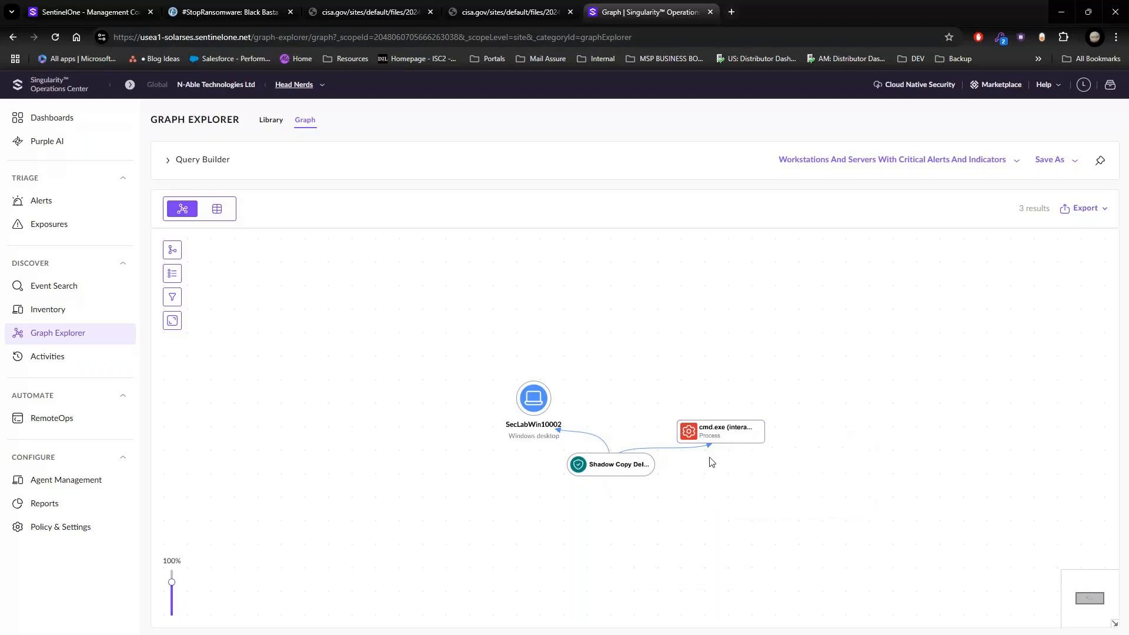
left_click(614, 471)
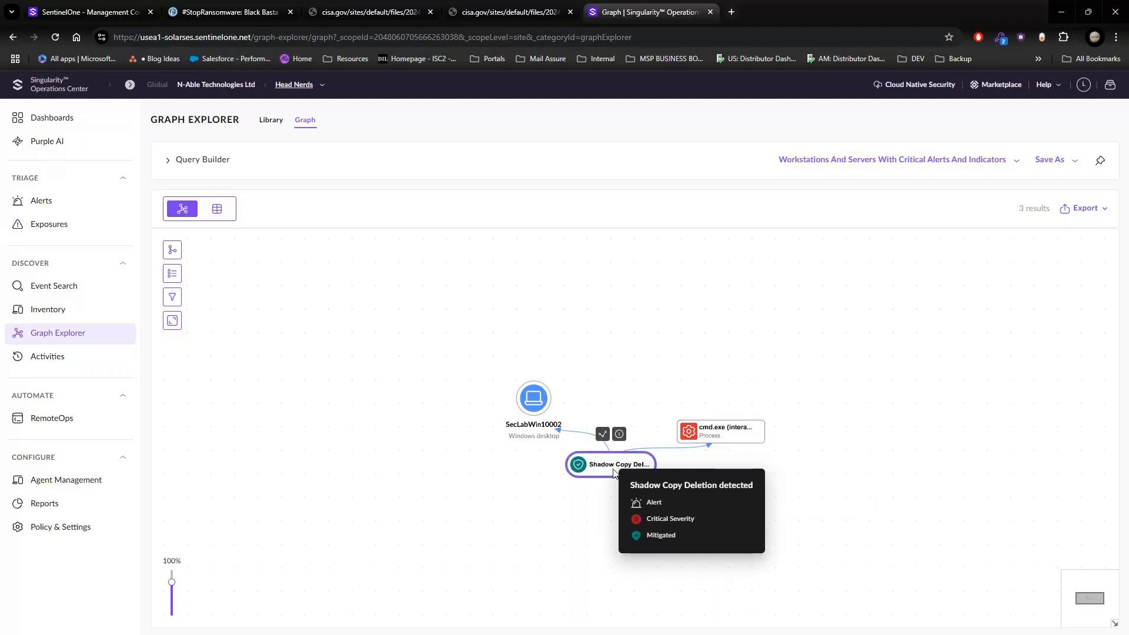
left_click(694, 442)
left_click(529, 405)
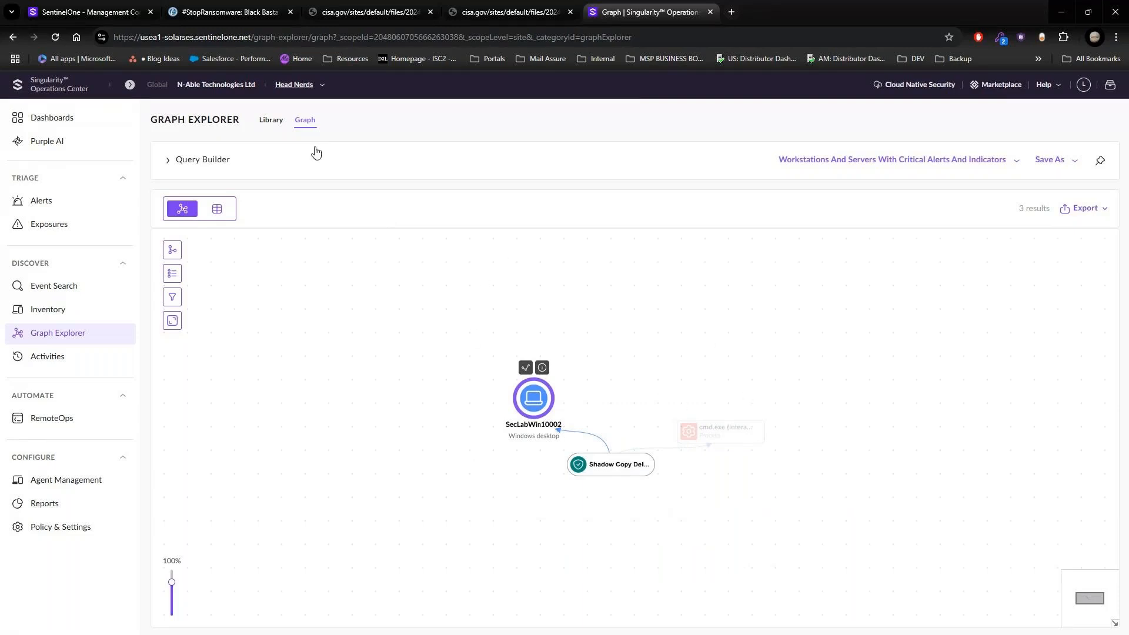
Step: Run the Graph Explorer library search "Servers and Workstations on the same network as other Servers and Workstations with alerts and indicators"
left_click(271, 119)
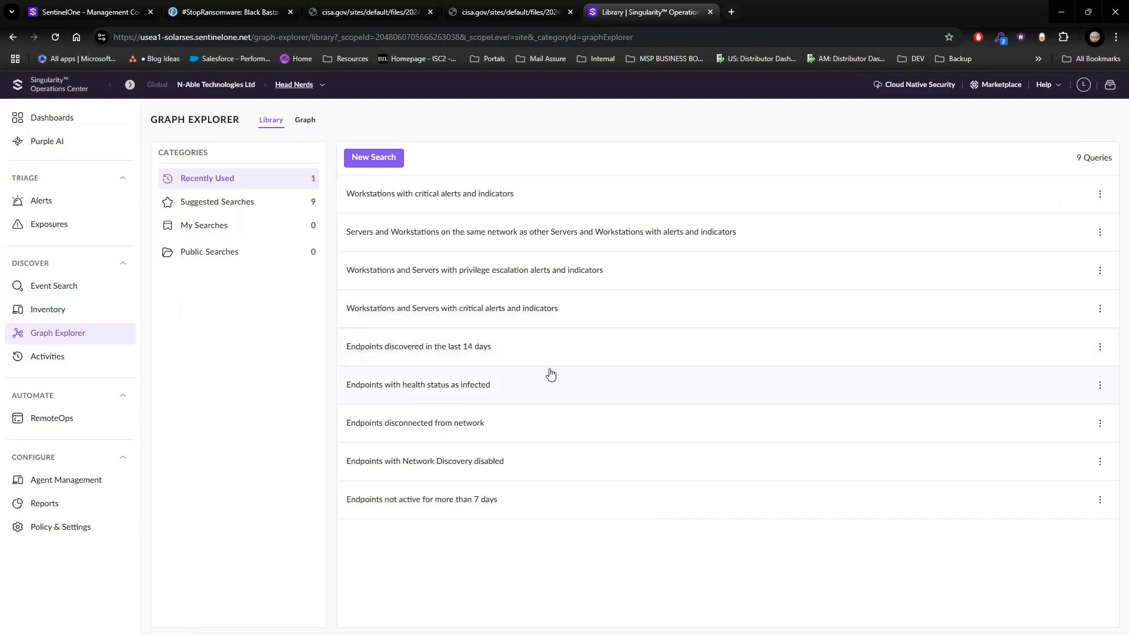
left_click(493, 237)
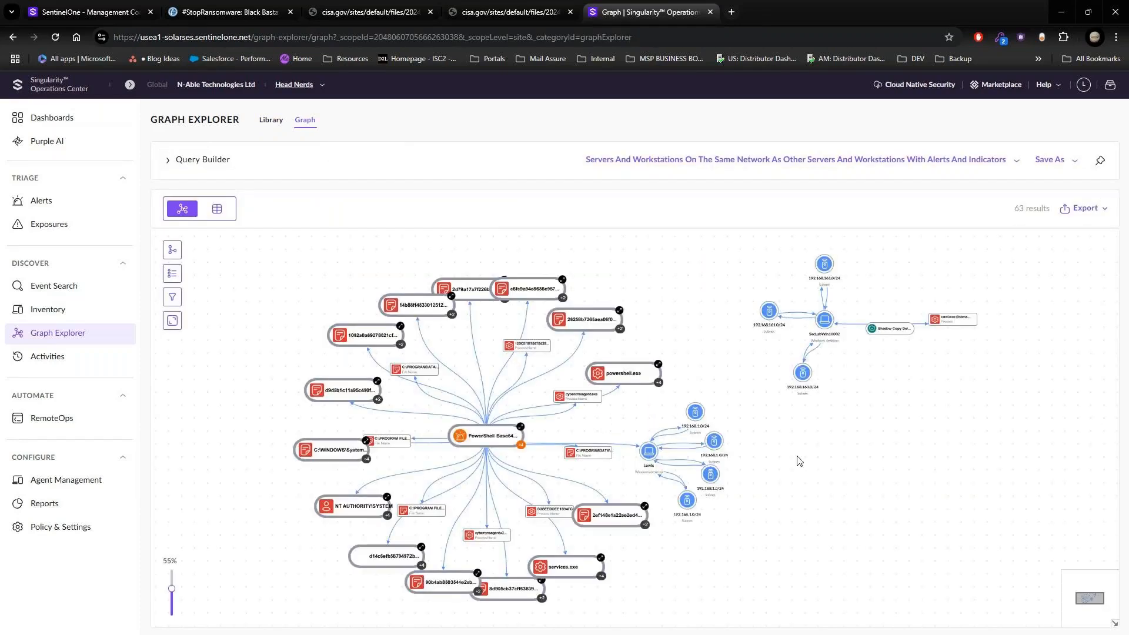
left_click_drag(804, 475, 751, 456)
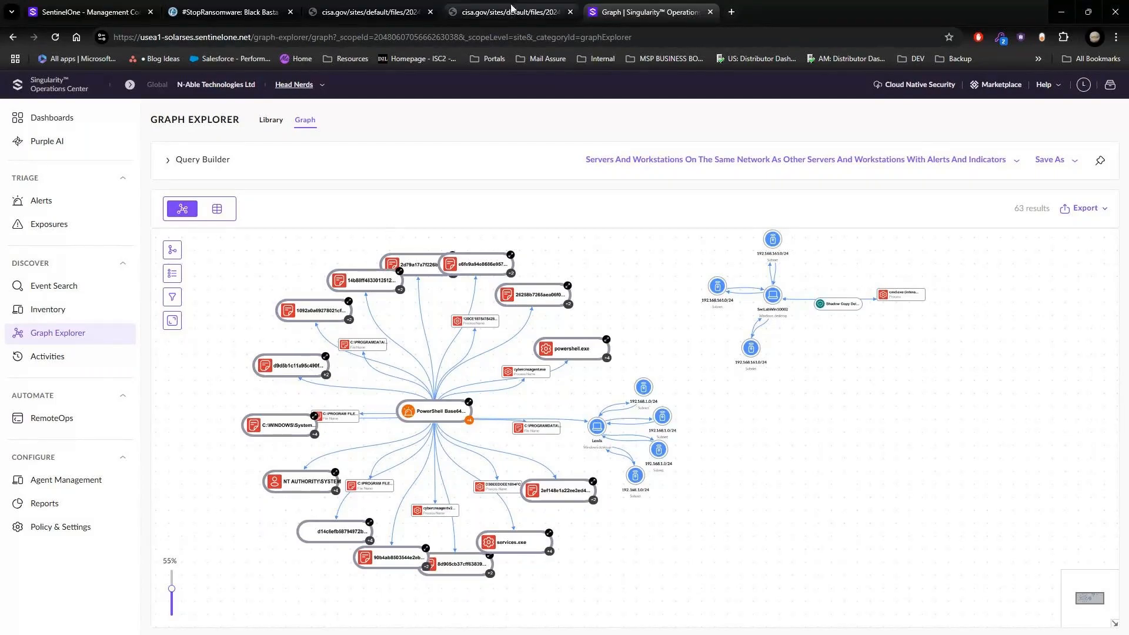
Step: Close the Black Basta advisory and both STIX file browser tabs, keeping the graph window maximized
triple_click(291, 12)
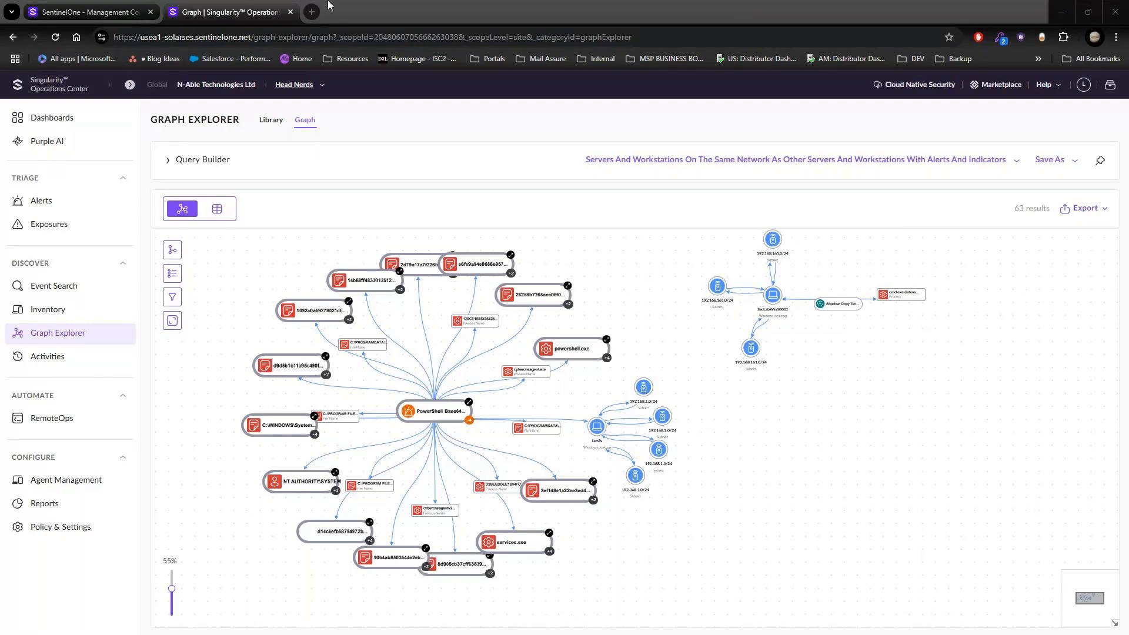
left_click_drag(359, 11, 451, 171)
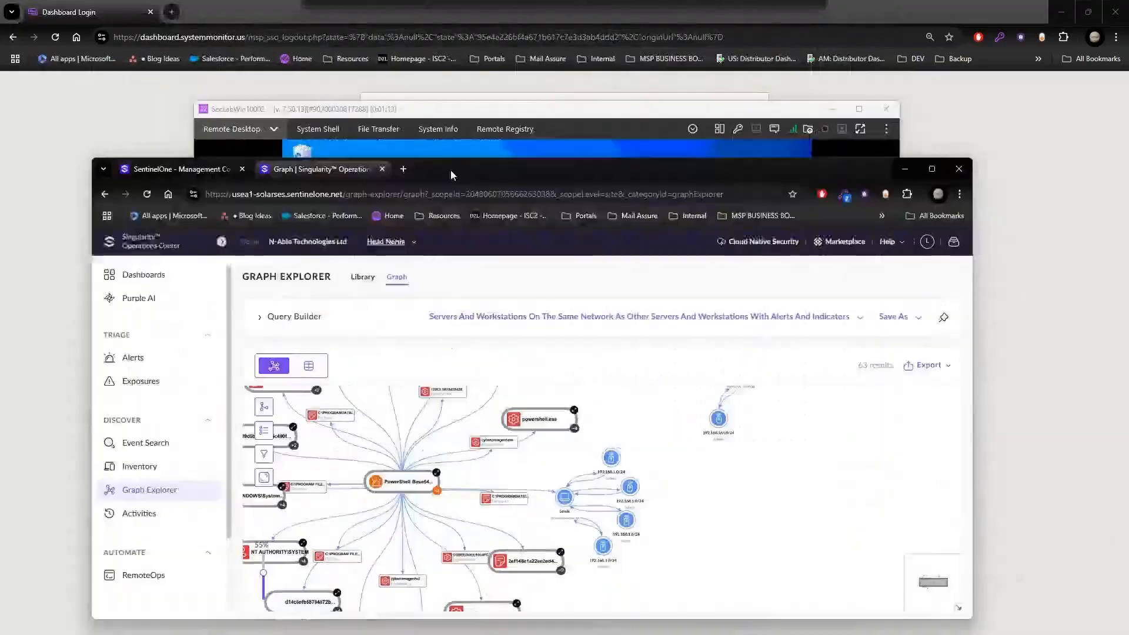
double_click(450, 170)
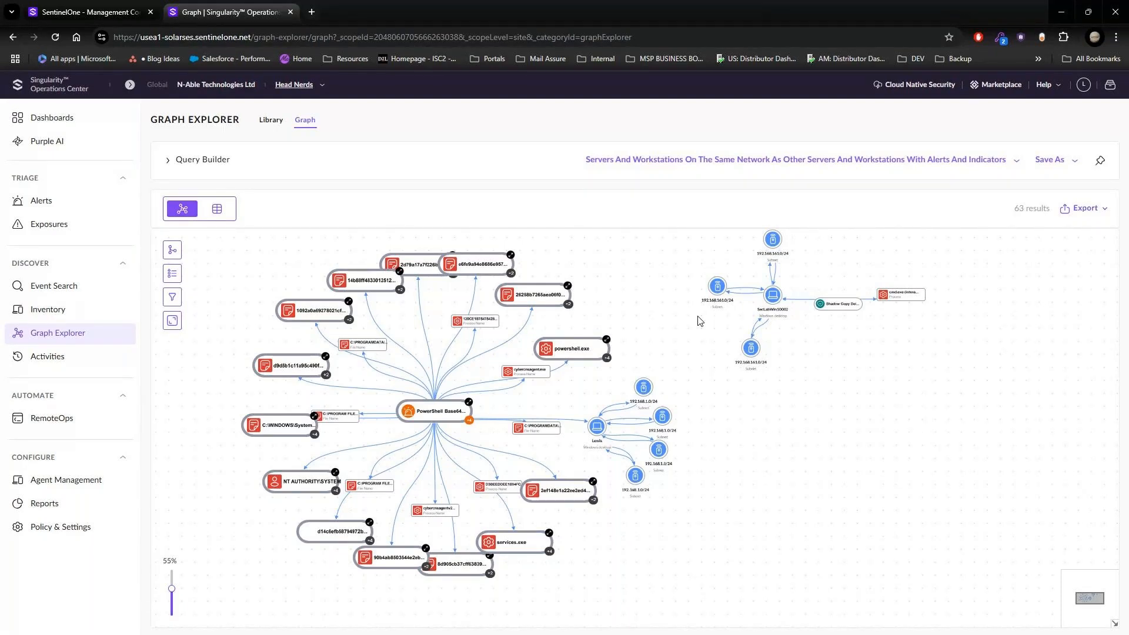
mouse_move(839, 317)
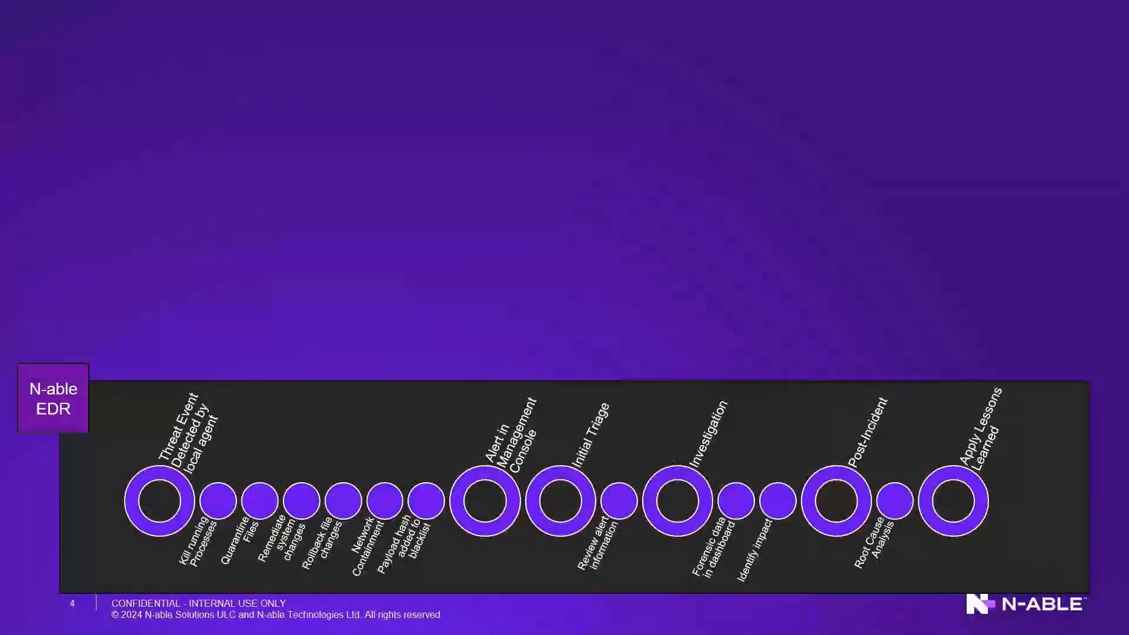
key("Right")
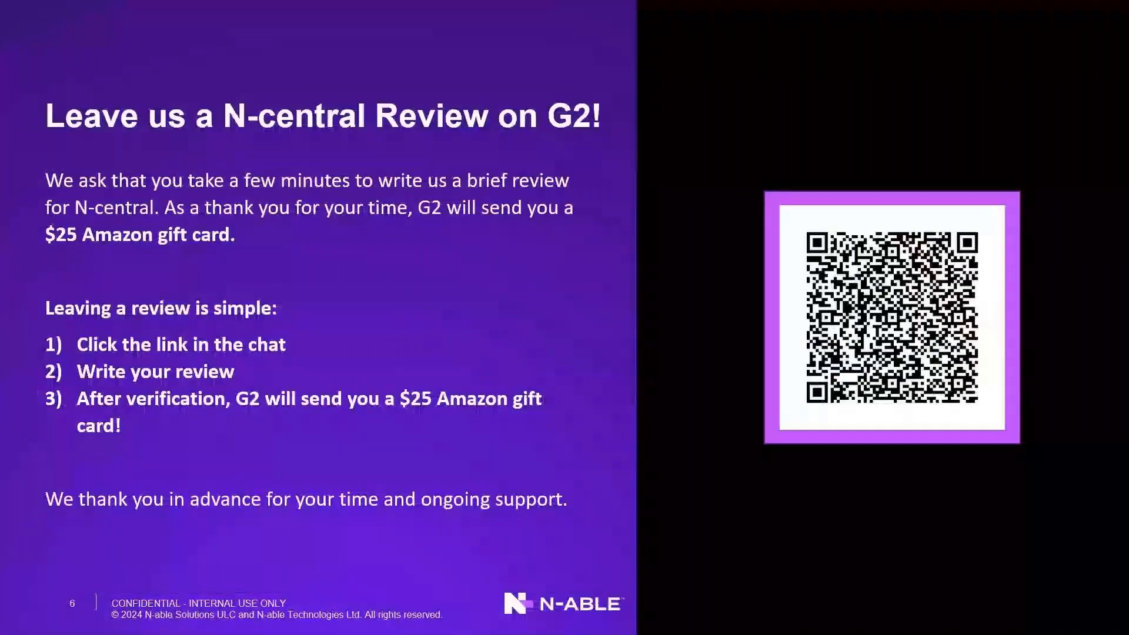